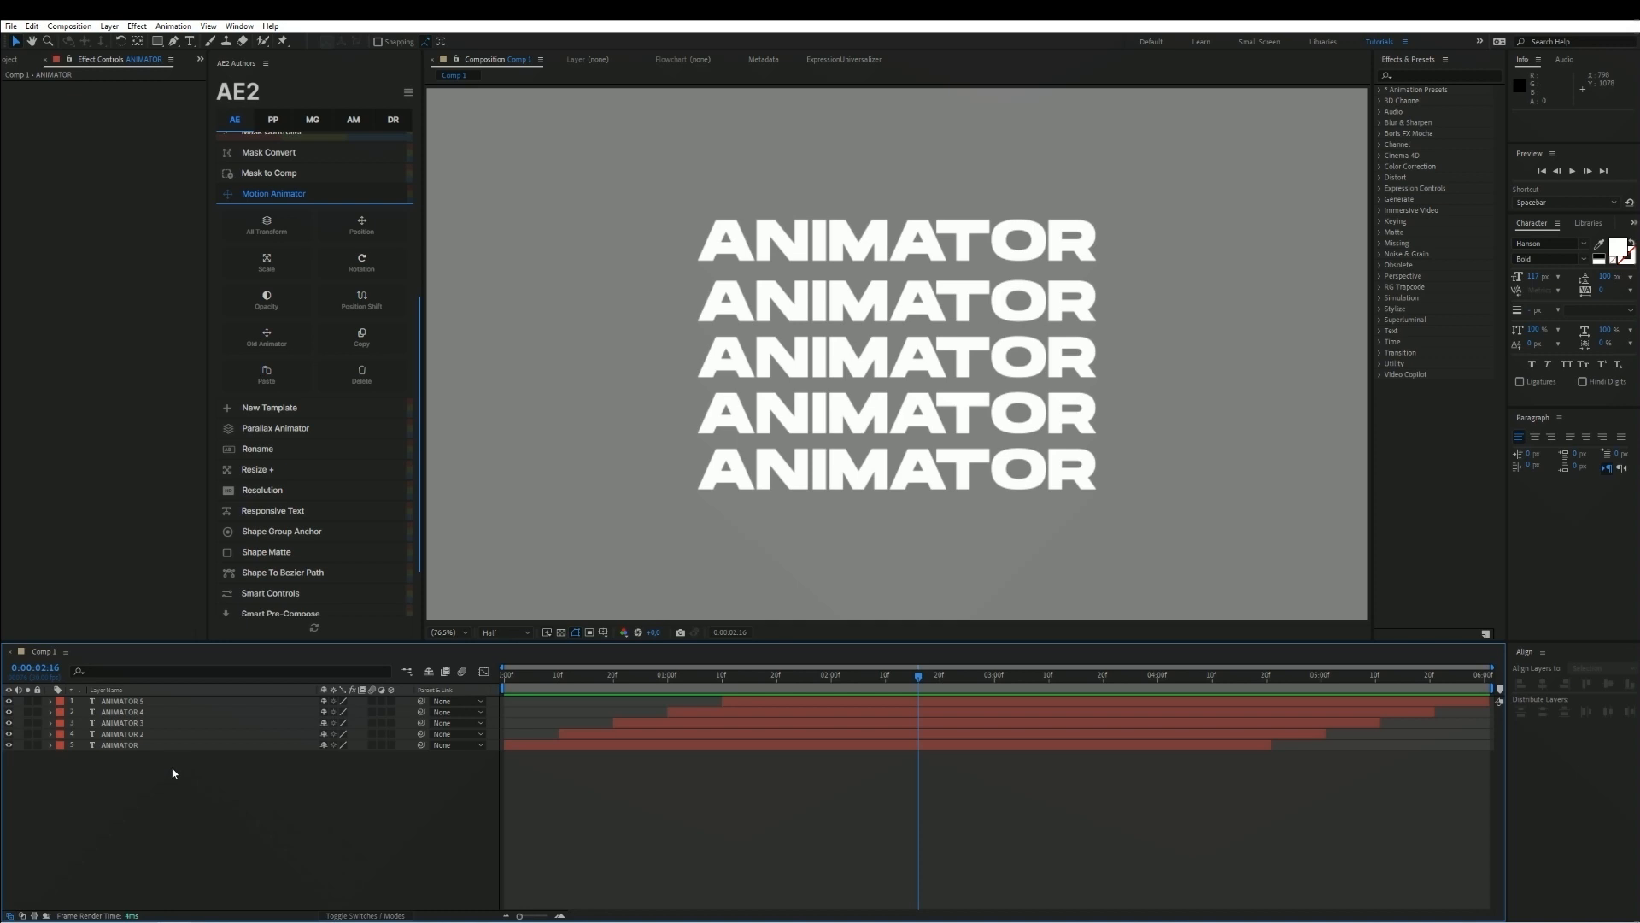
left_click(161, 746)
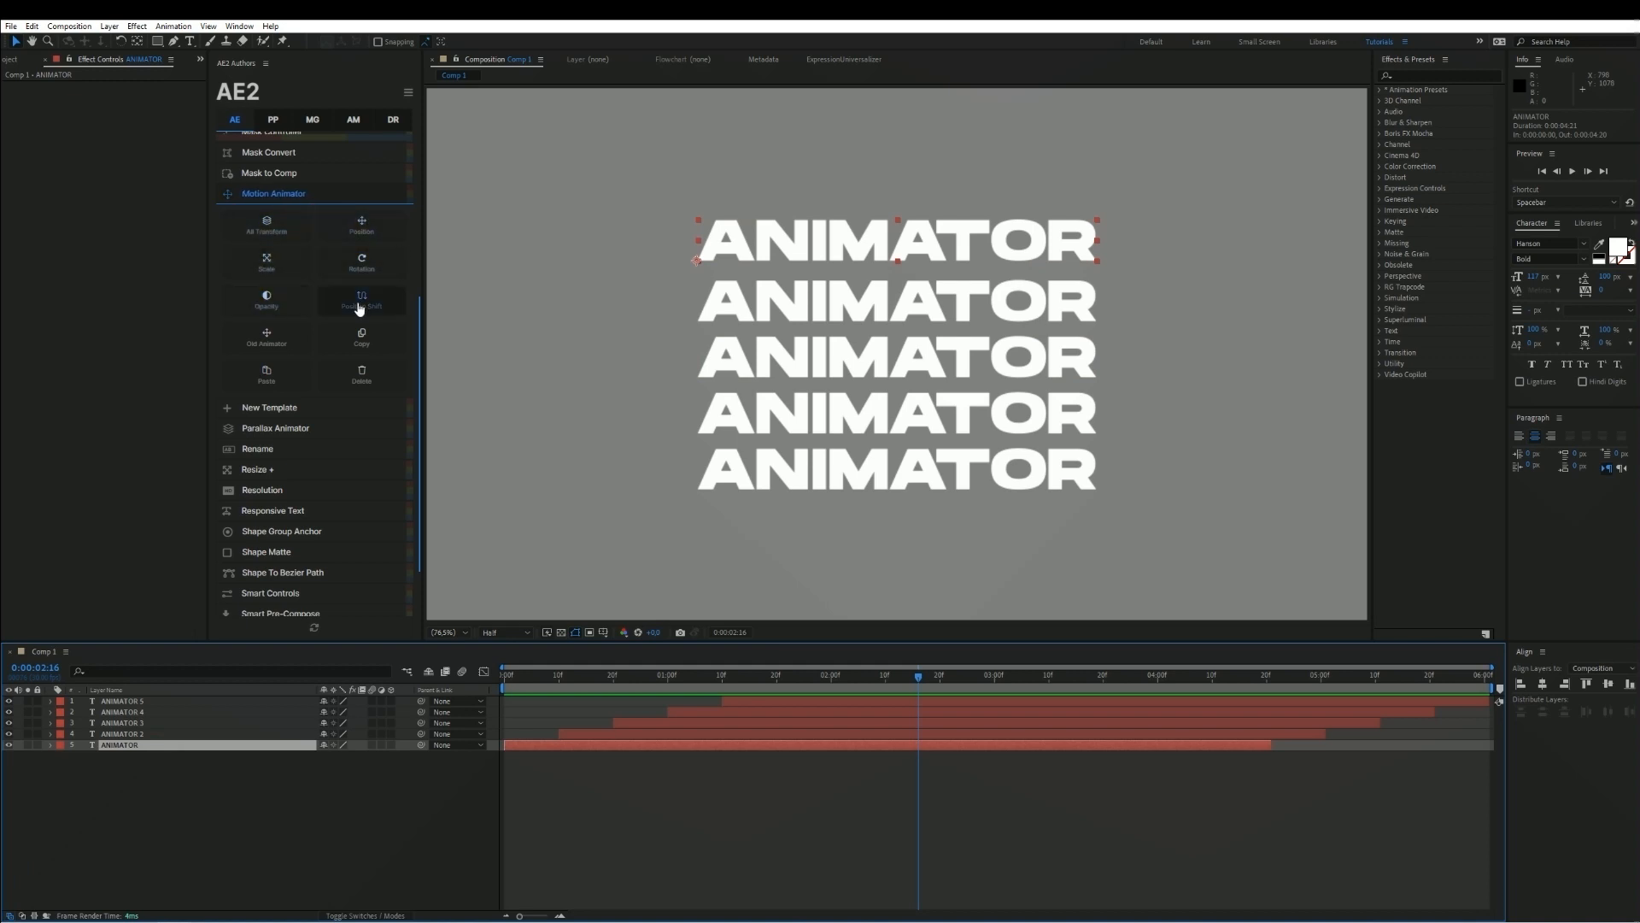
left_click(291, 219)
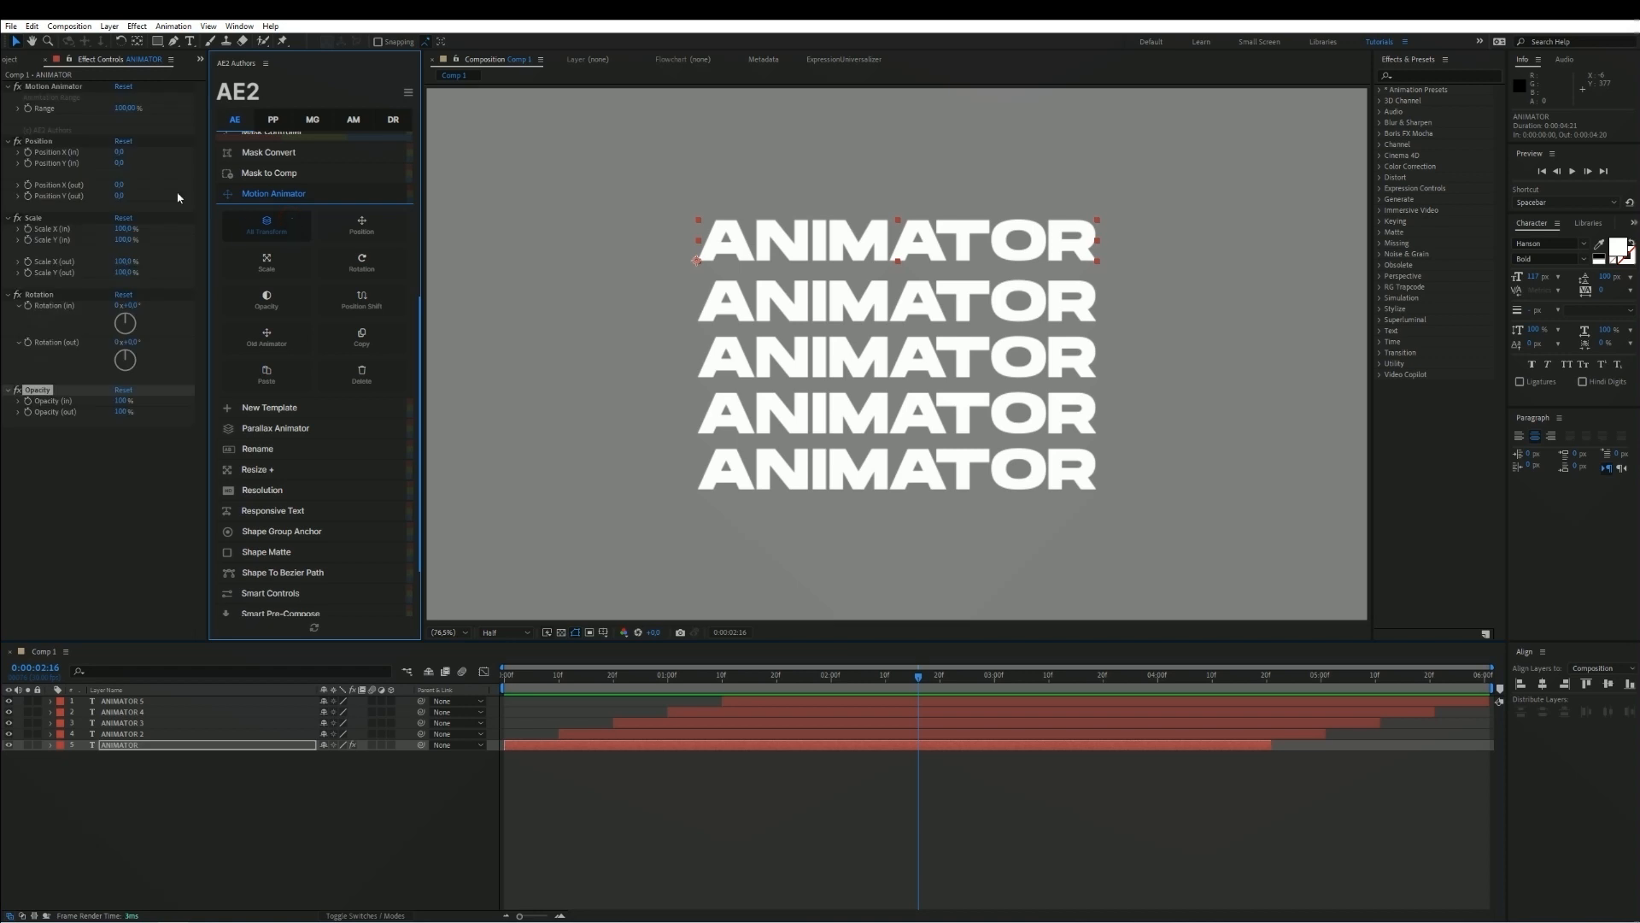
left_click(83, 470)
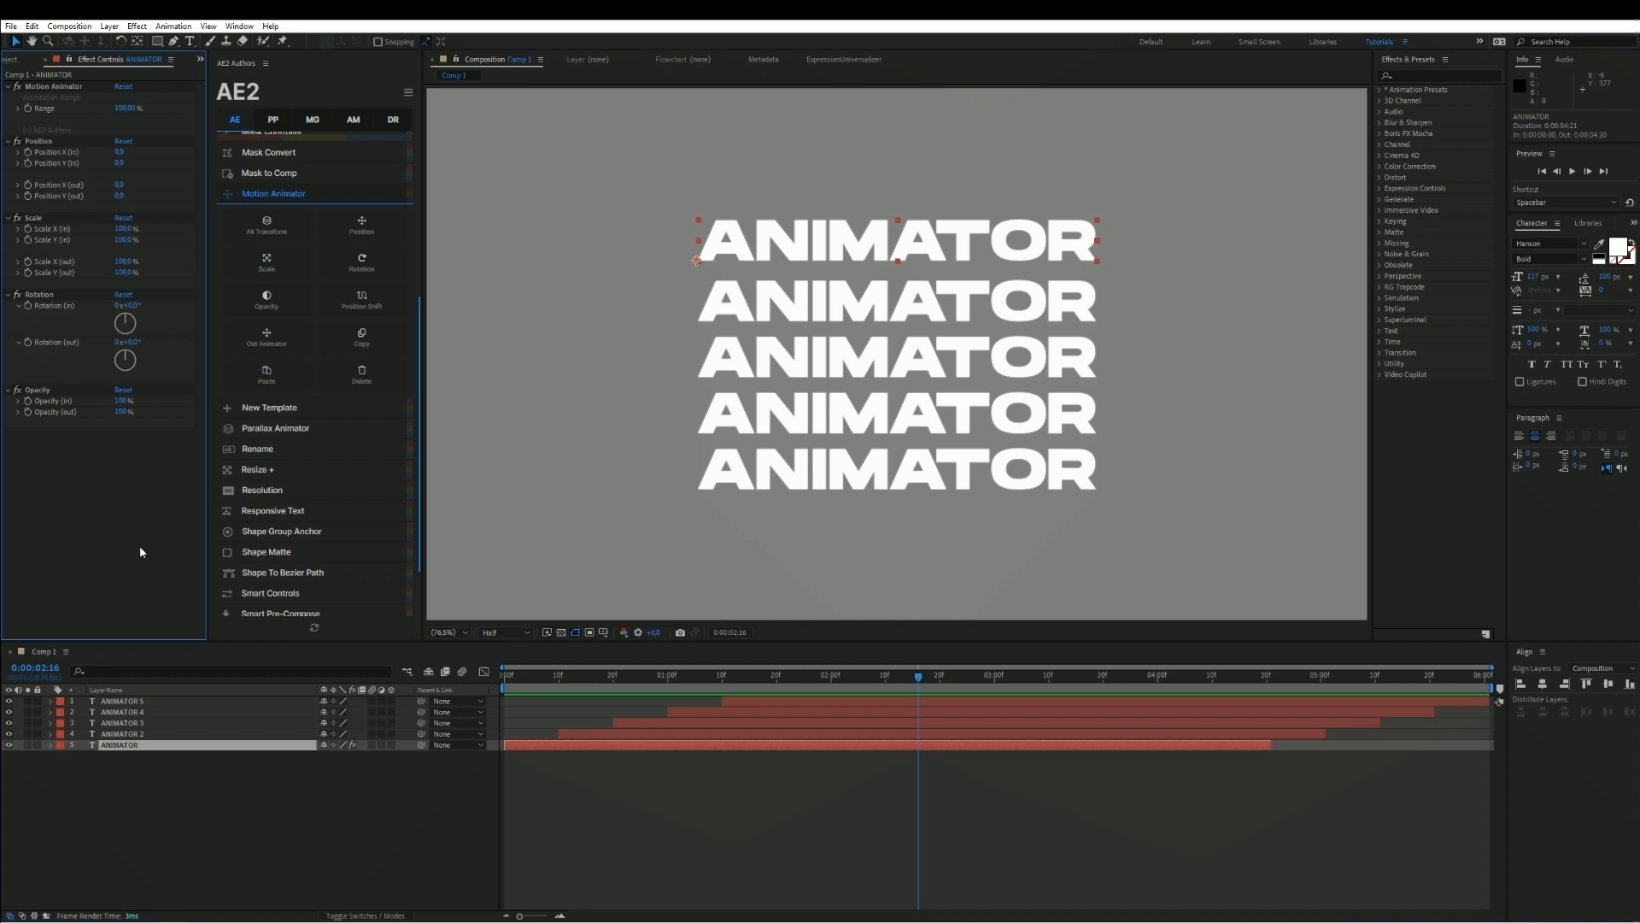
left_click(370, 301)
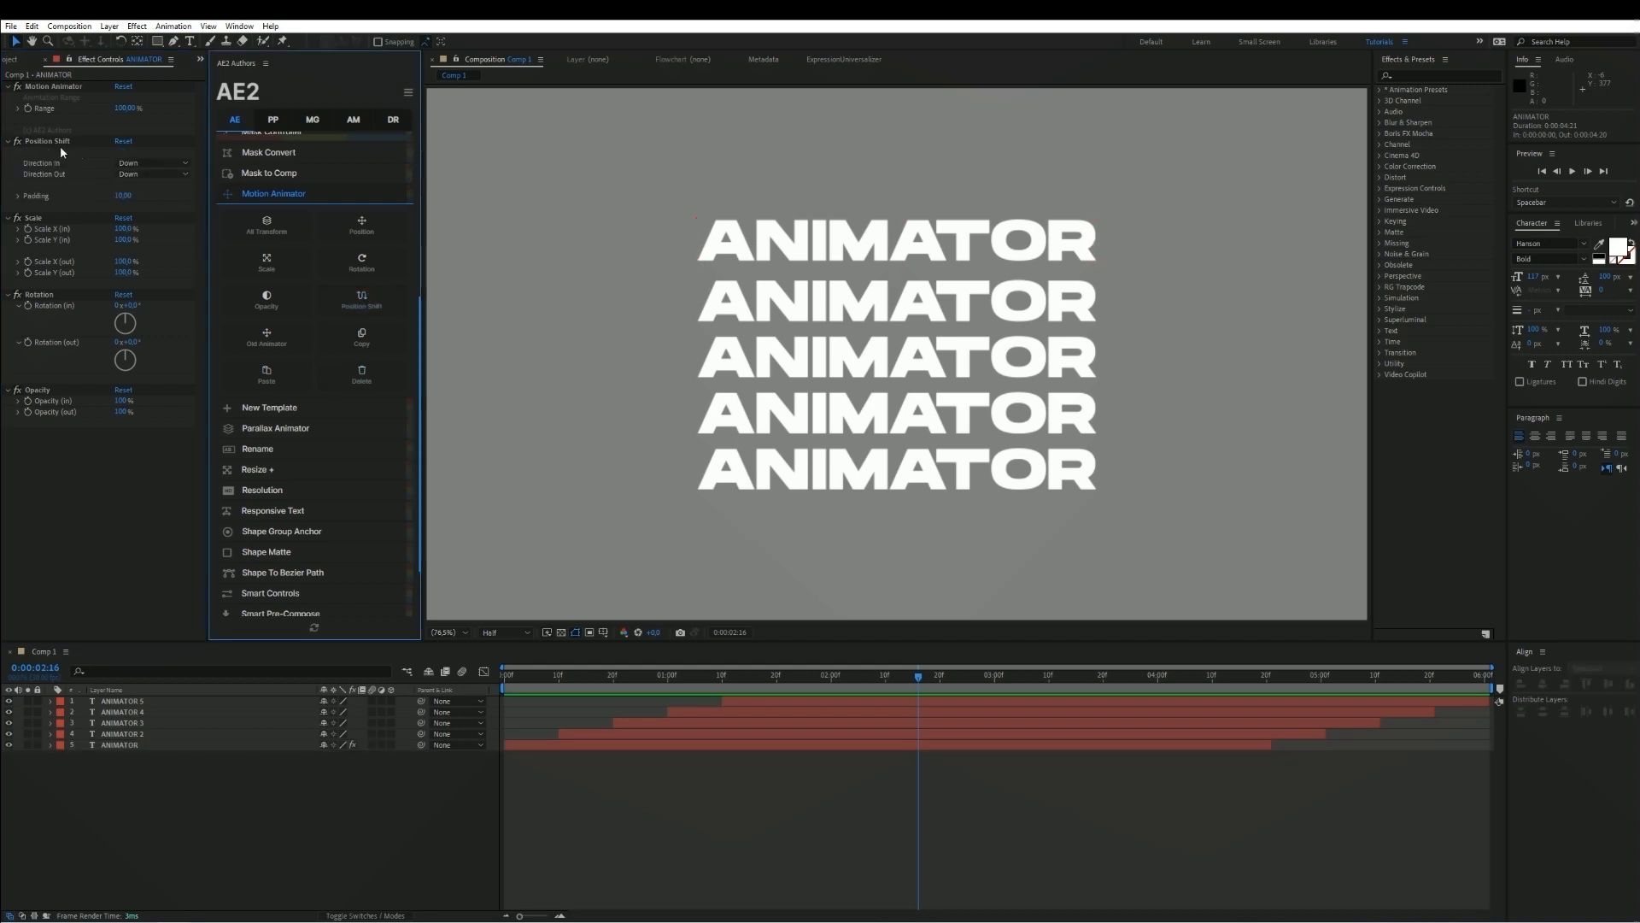
left_click(108, 532)
key("ctrl+z")
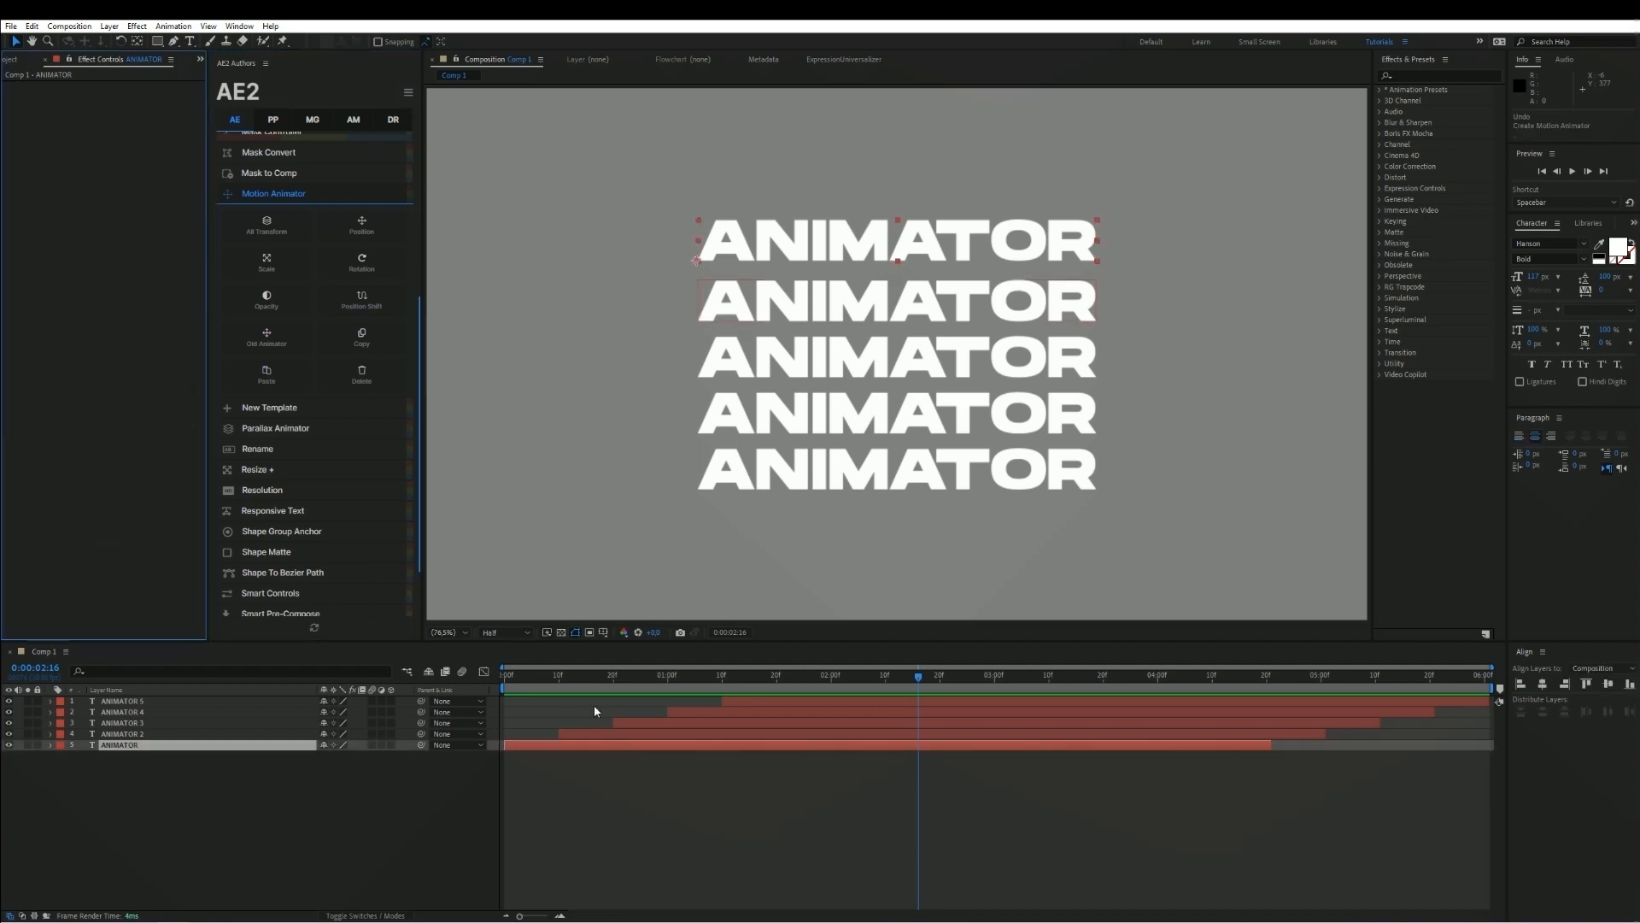
Add a Position motion animator to the ANIMATOR layer and keyframe its Range from 0% at 0:00 to 100% at 1:00
left_click(380, 235)
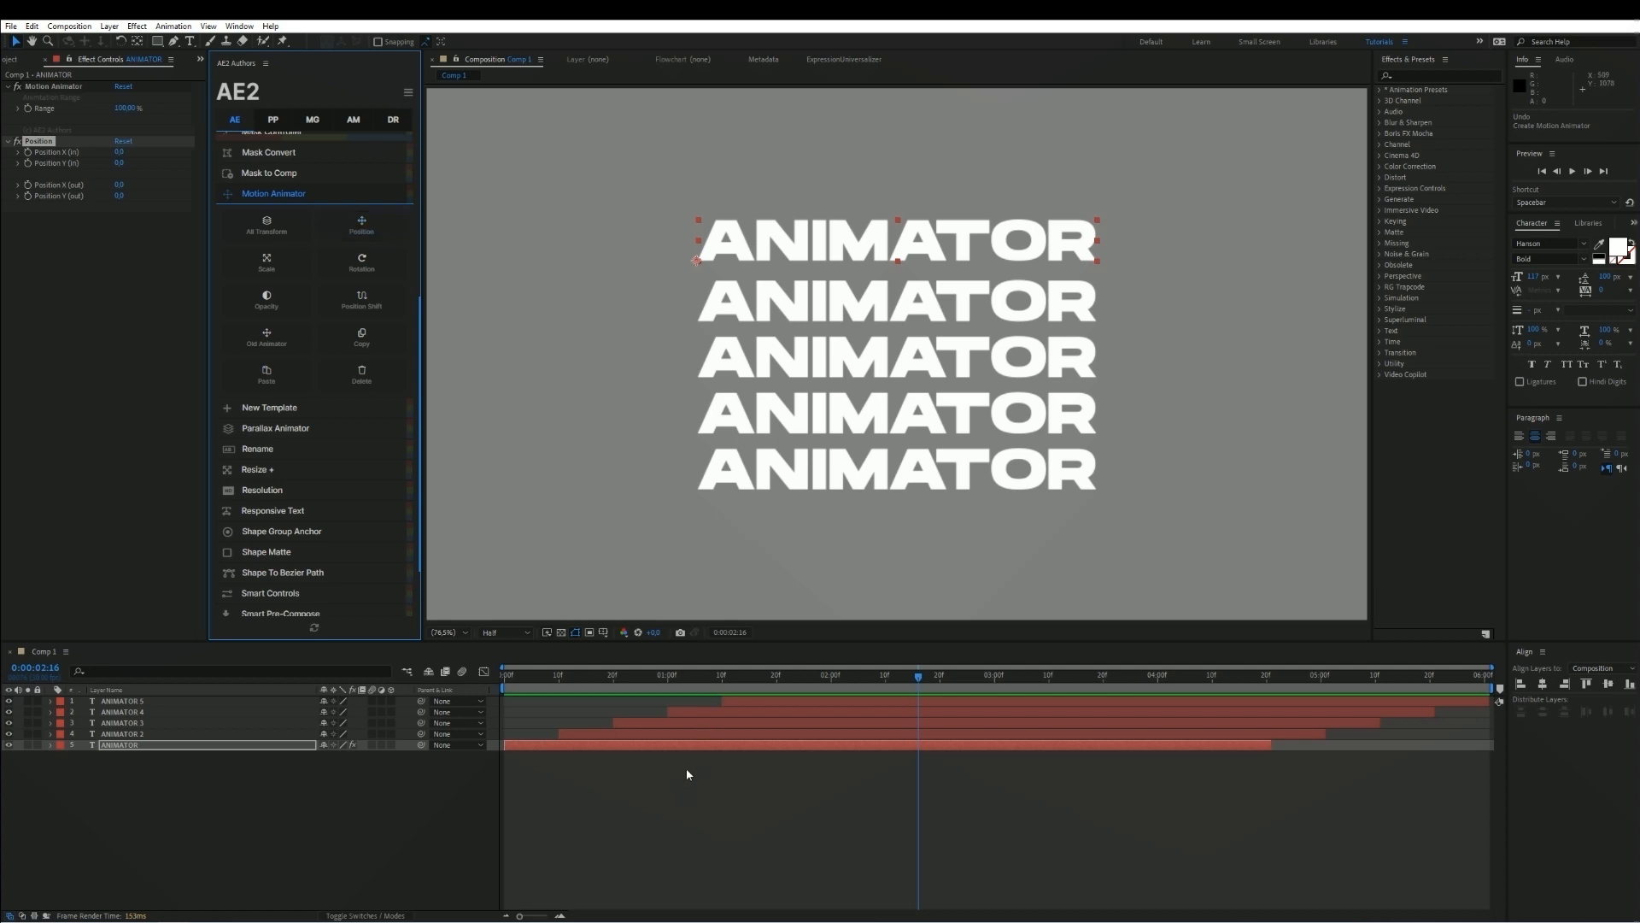
left_click_drag(782, 676, 668, 688)
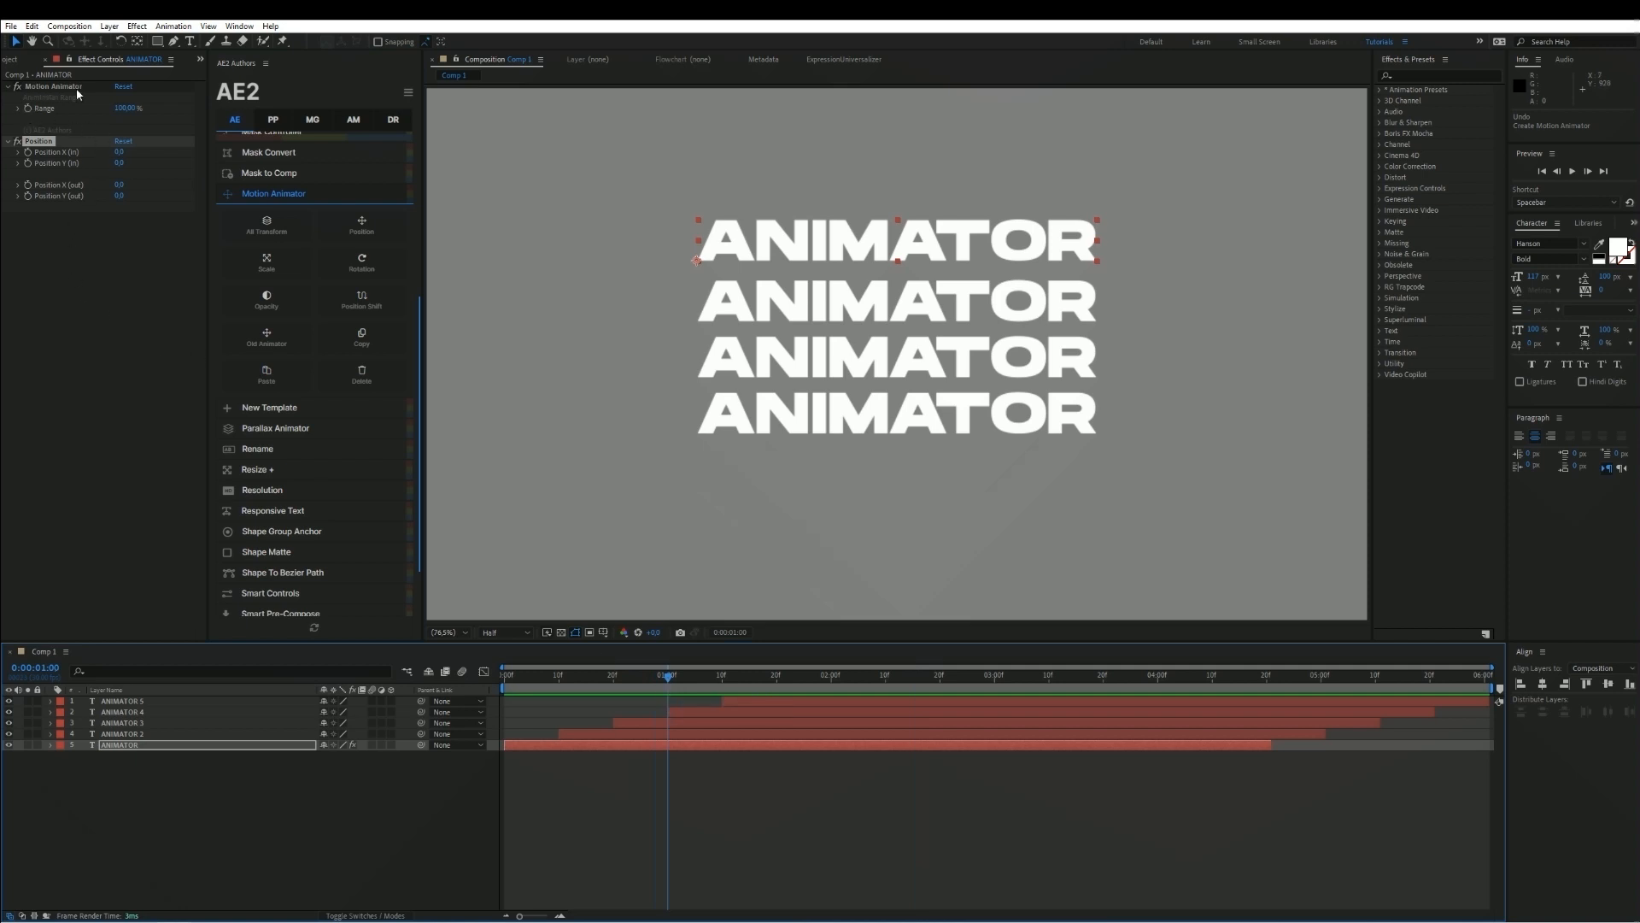
left_click(27, 108)
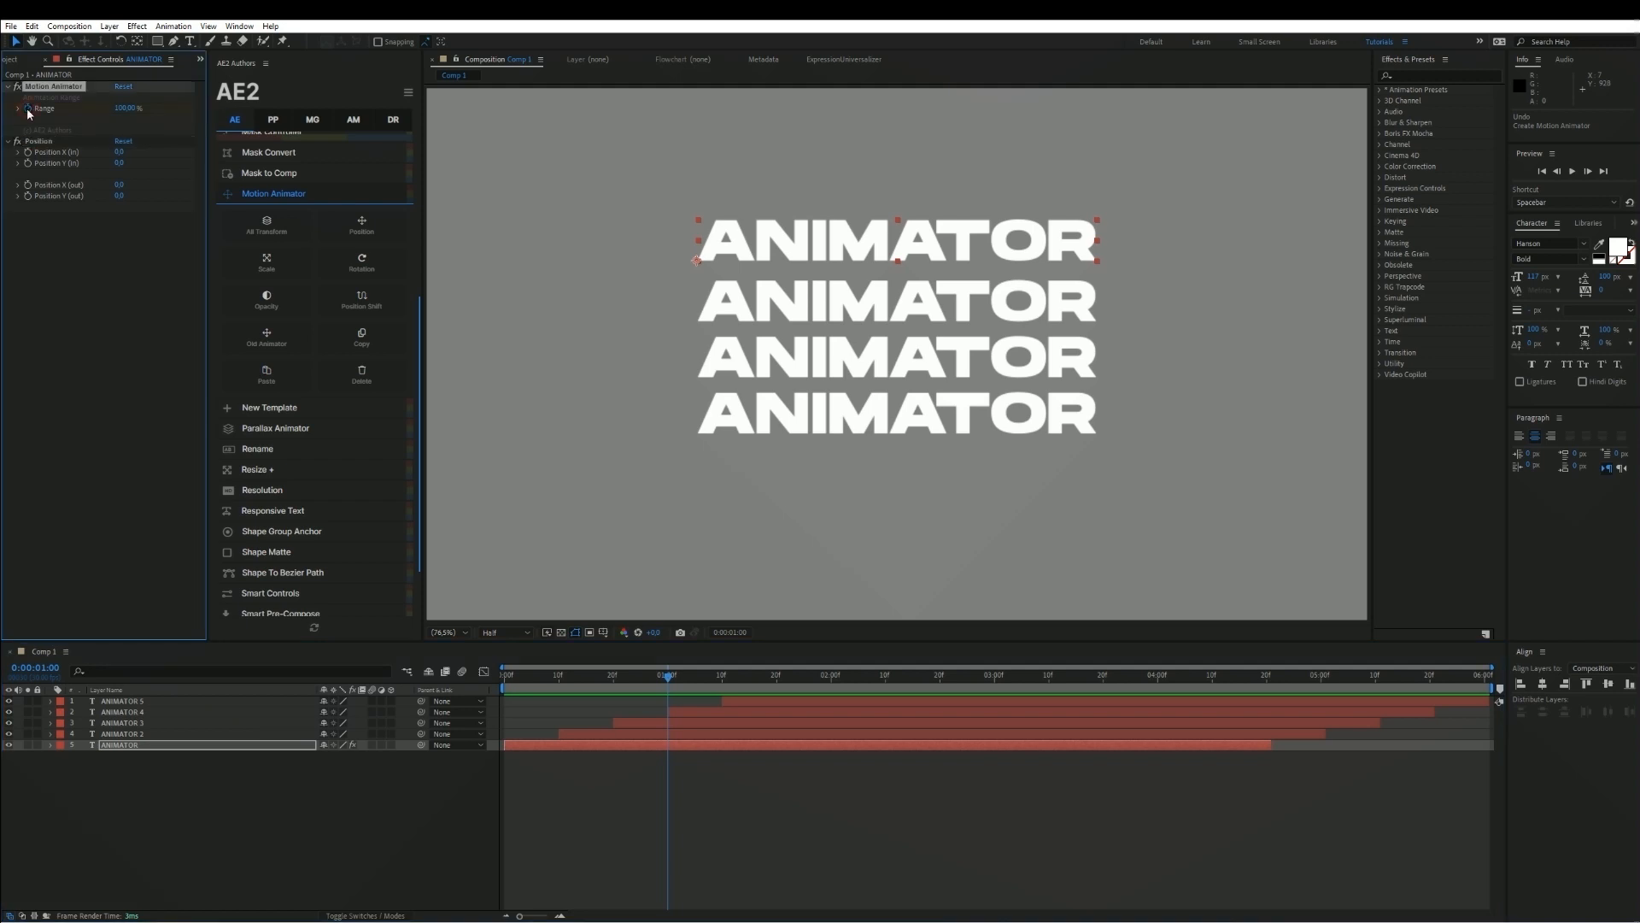
left_click_drag(570, 683, 490, 683)
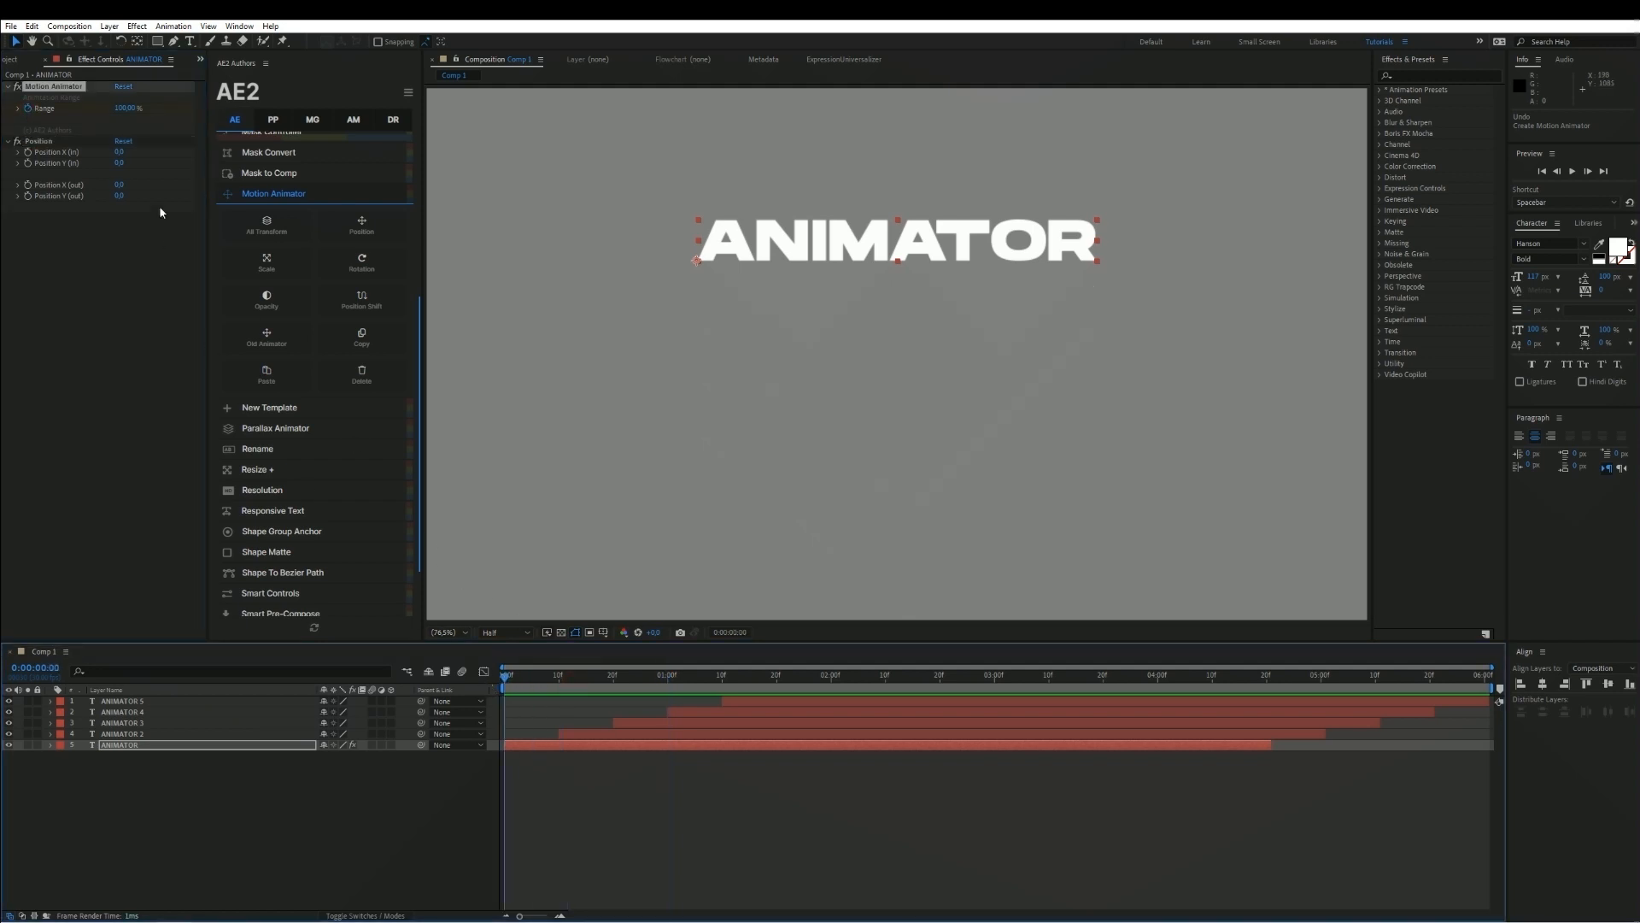
left_click(122, 110)
type("0")
key("Return")
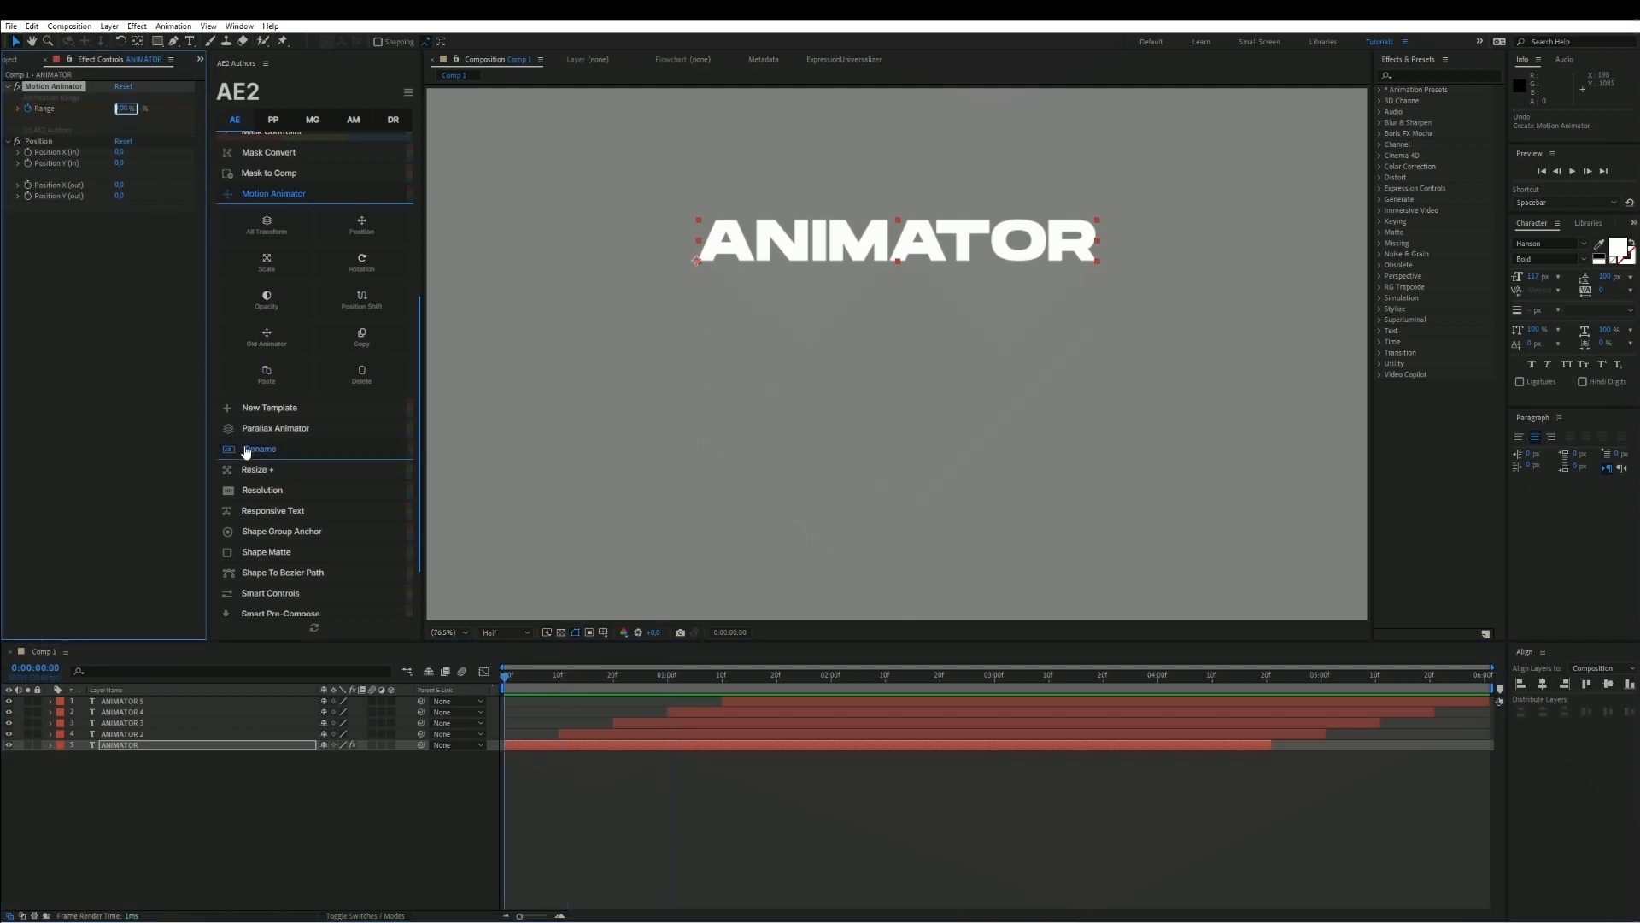
key("u")
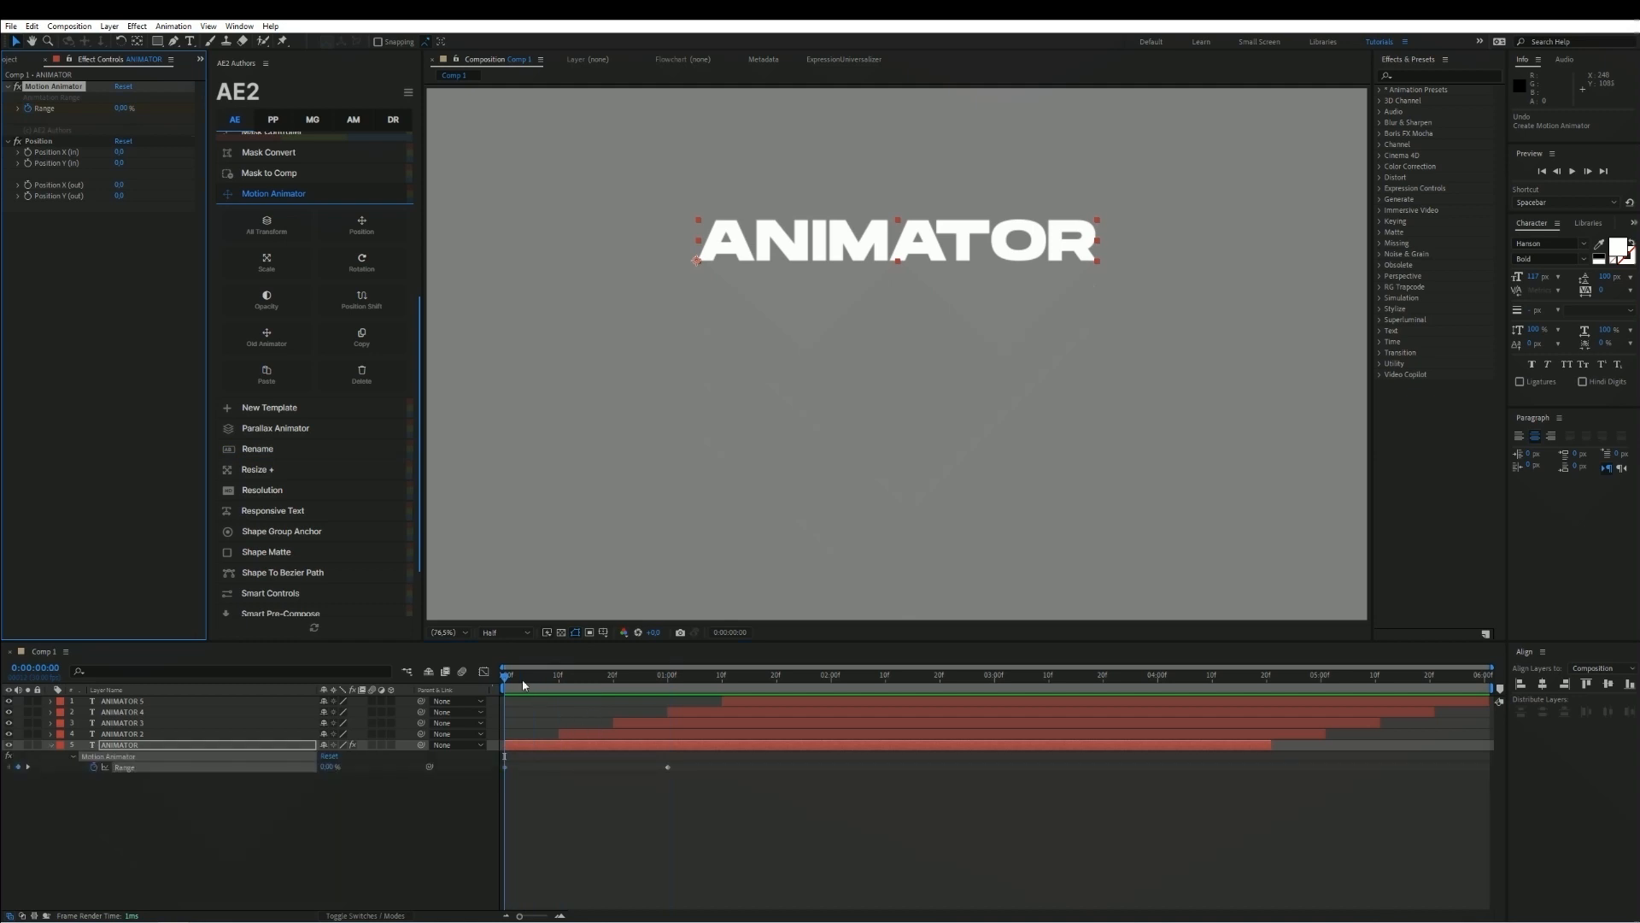
Set Position X (in) of the ANIMATOR layer's motion animator to -500 and preview the slide-in
left_click_drag(523, 683, 670, 693)
left_click(705, 808)
left_click(686, 747)
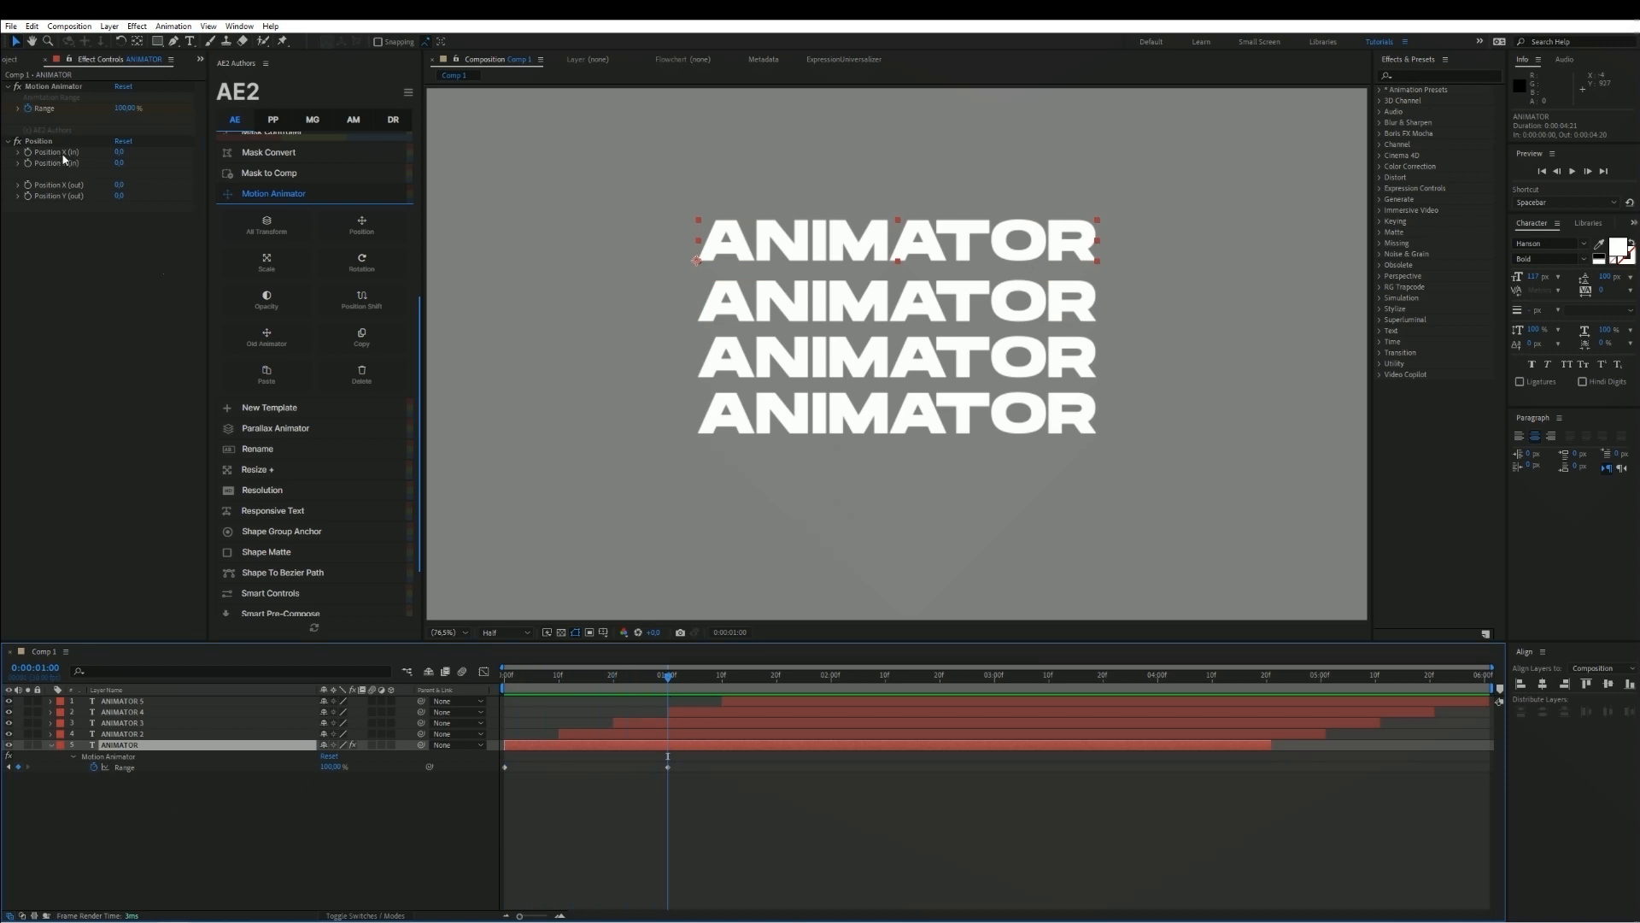
left_click(119, 152)
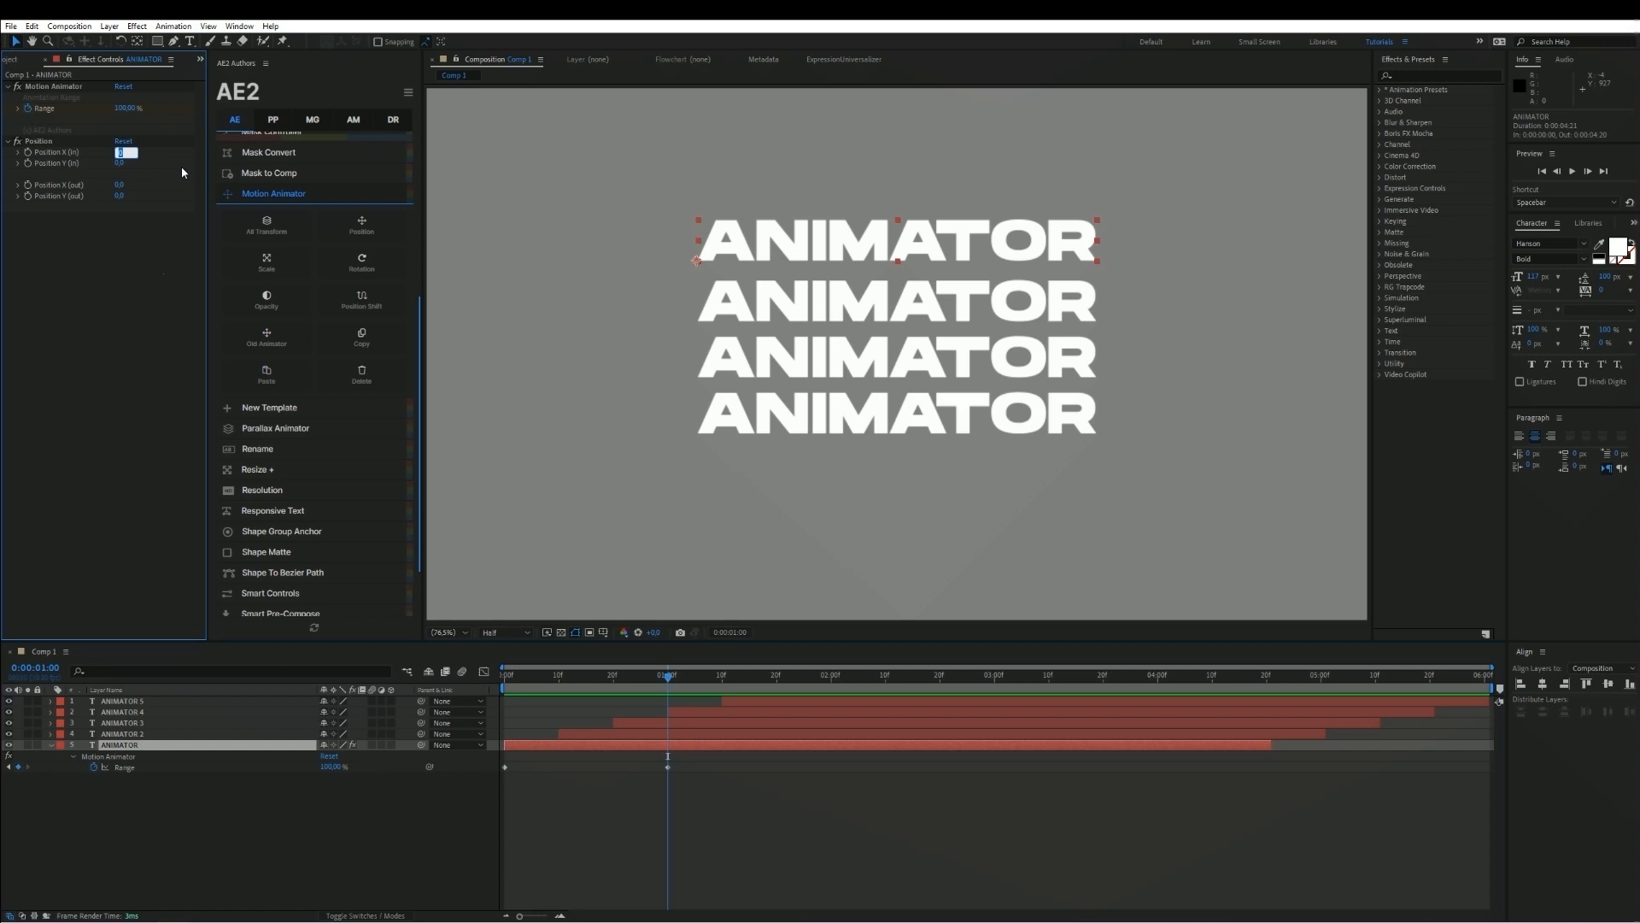
type("-500")
key("Return")
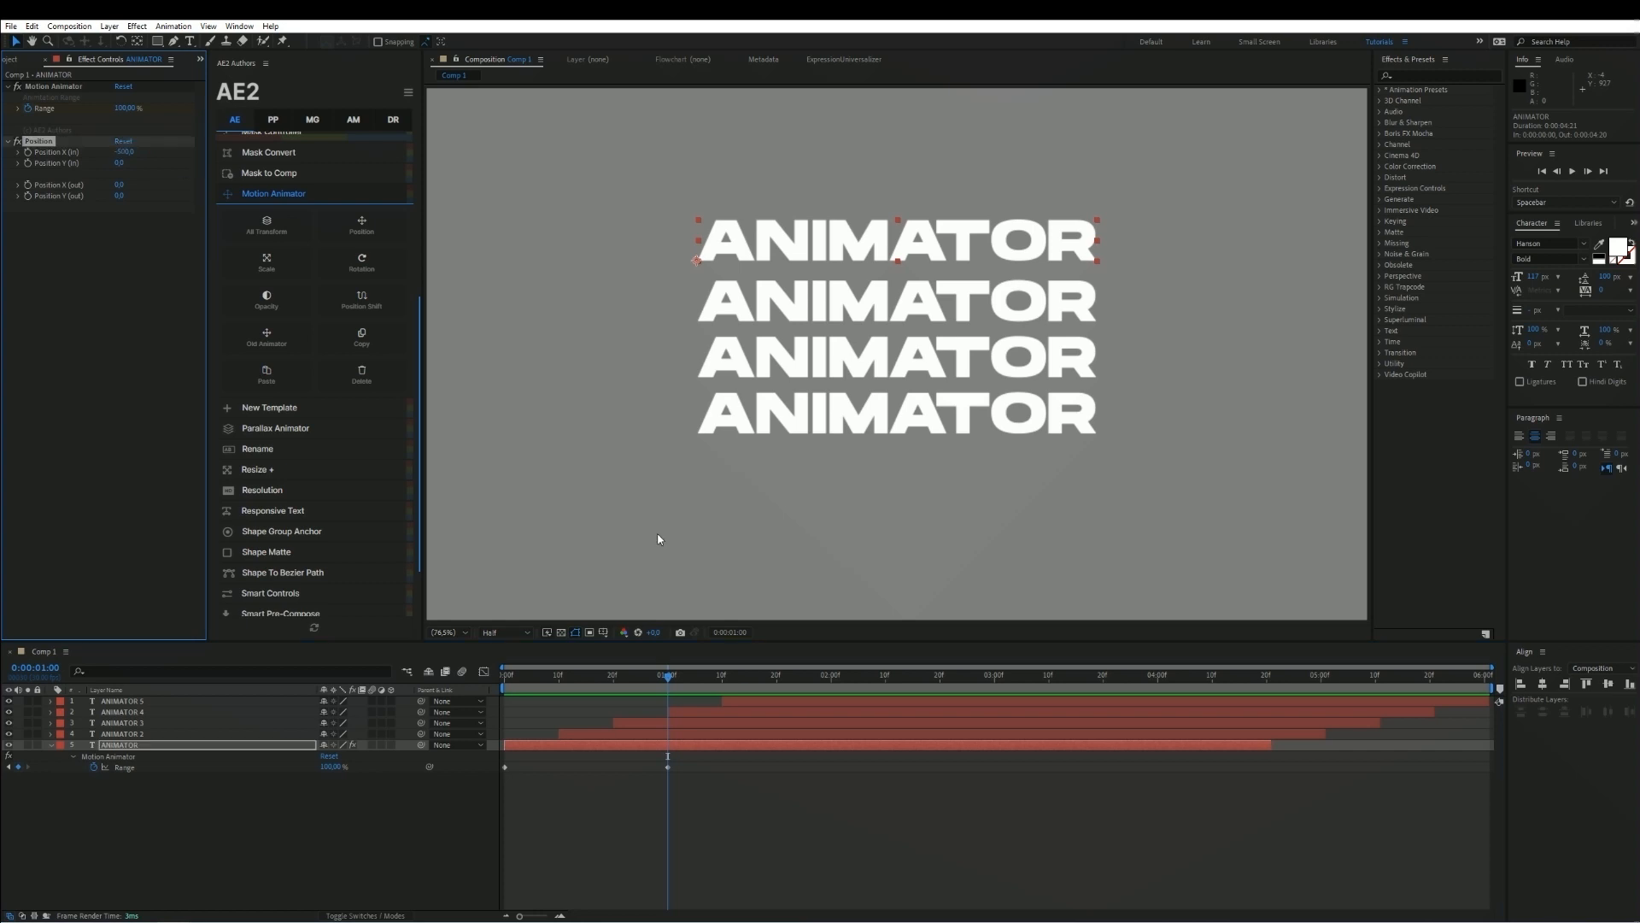
left_click(699, 862)
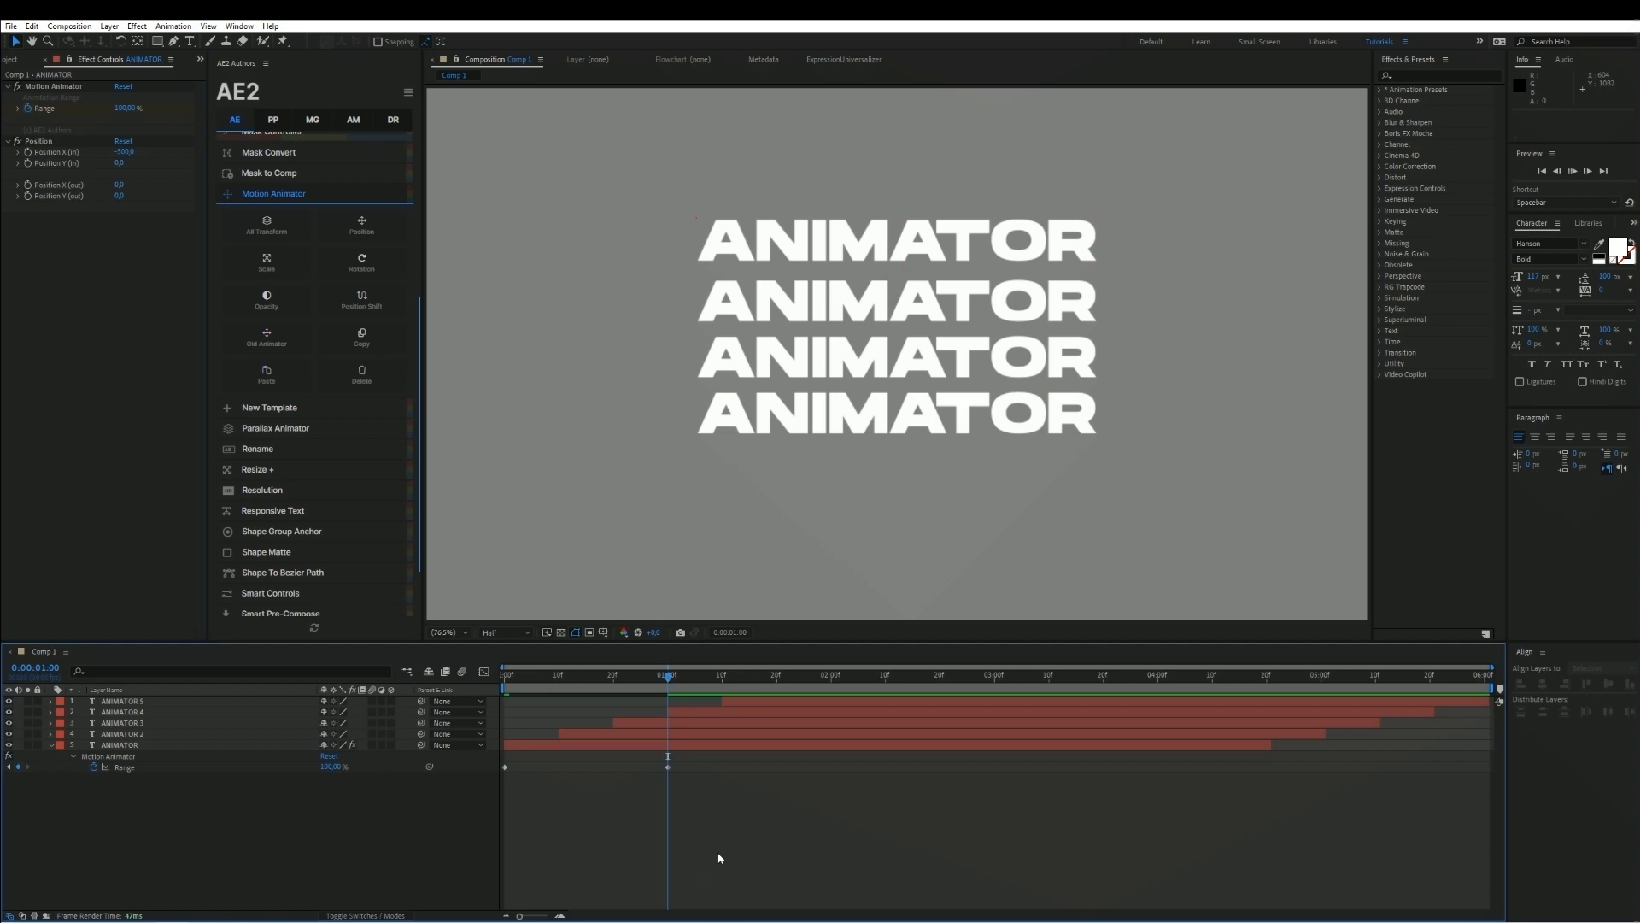
key("space")
key("space")
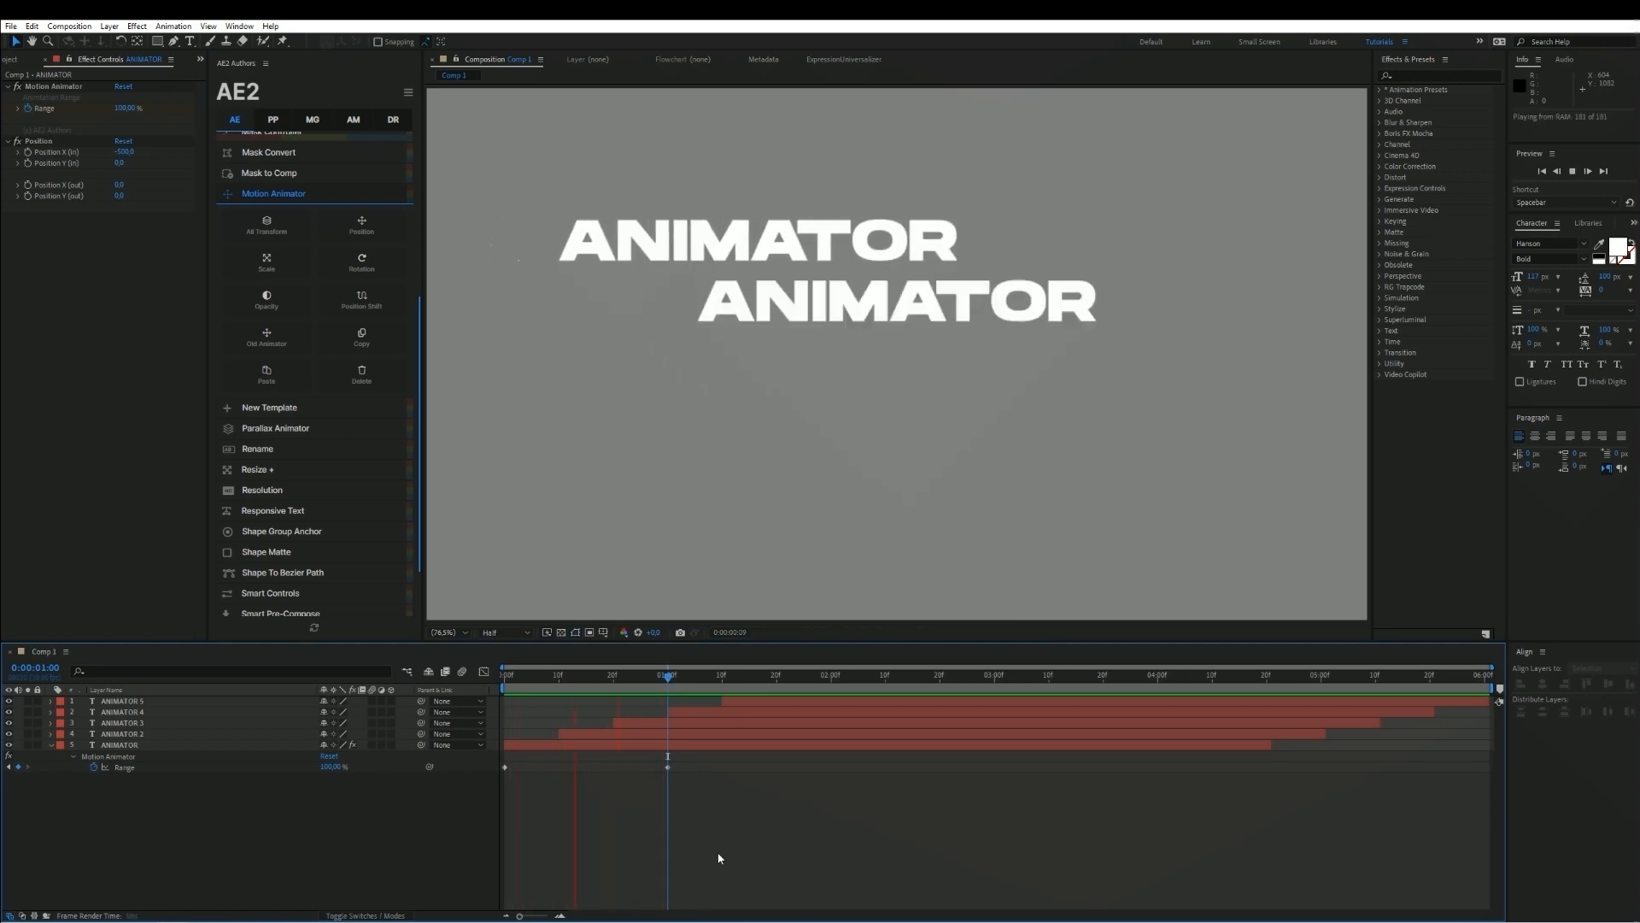
key("space")
Ease the ANIMATOR layer's Range keyframe at 1:00 and preview the smoothed motion
left_click_drag(686, 758, 639, 779)
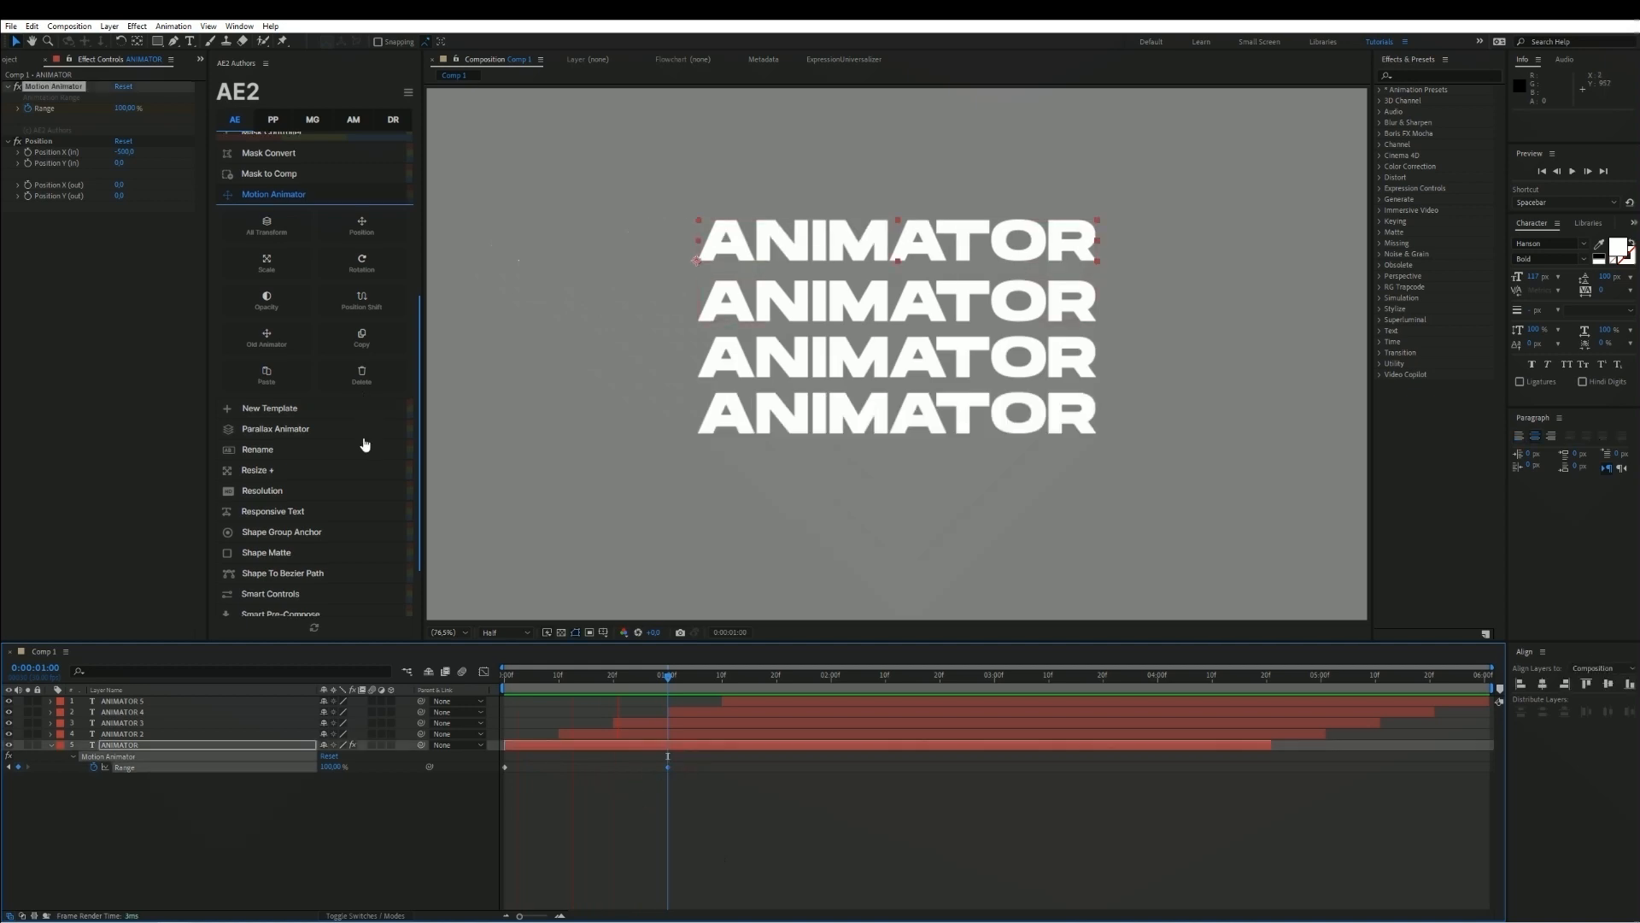
scroll(366, 443, "up", 6)
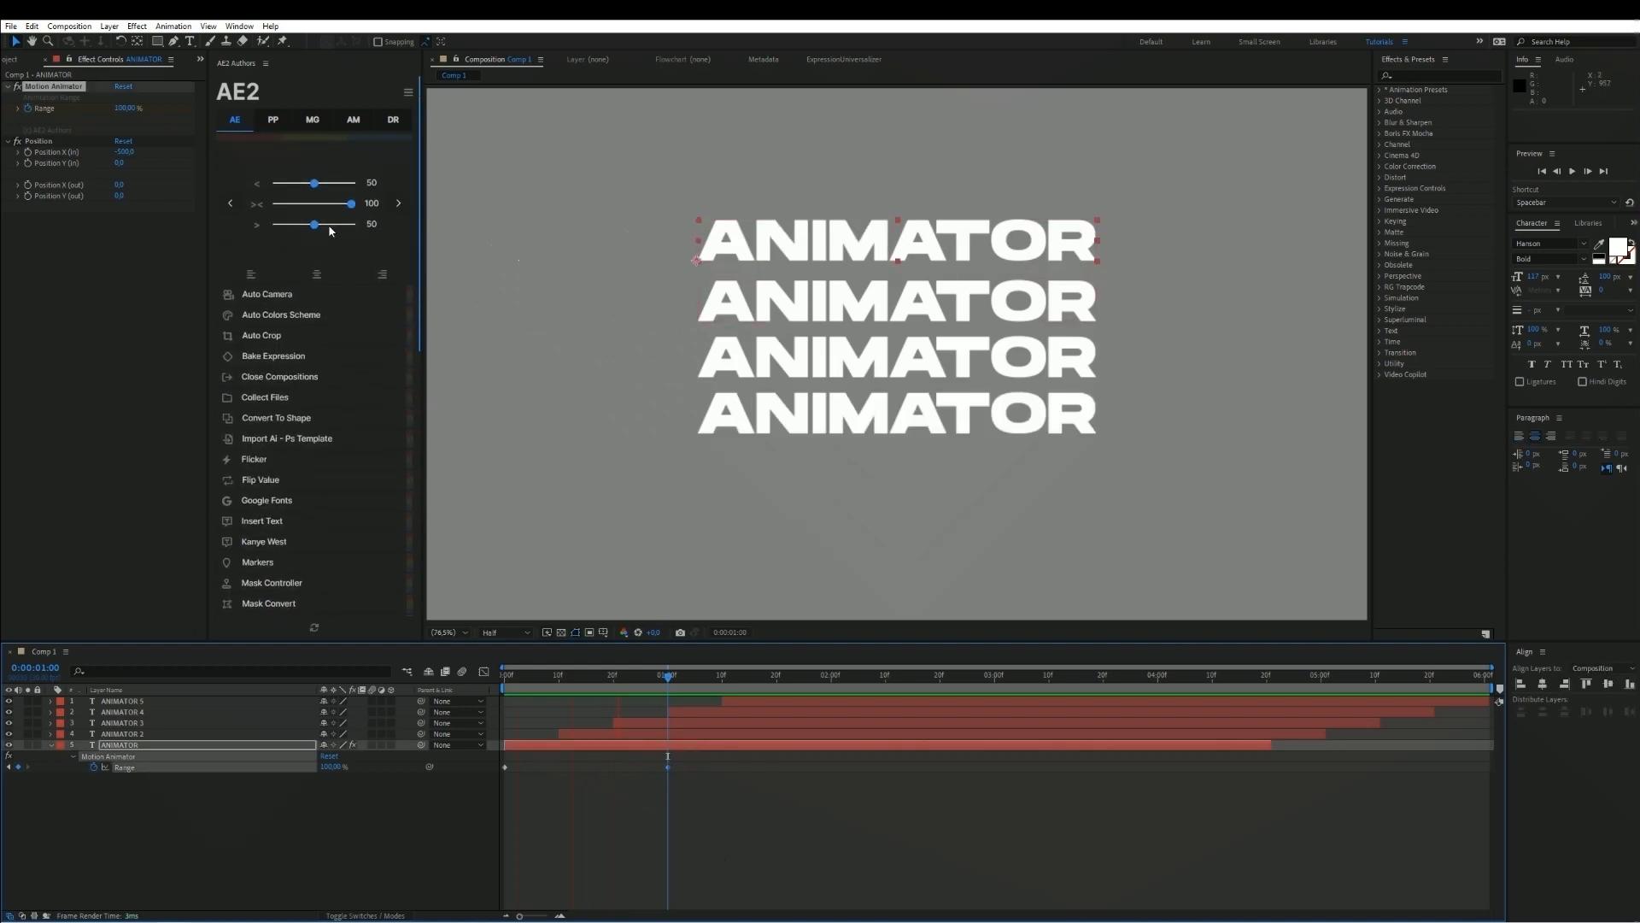
left_click(666, 796)
key("space")
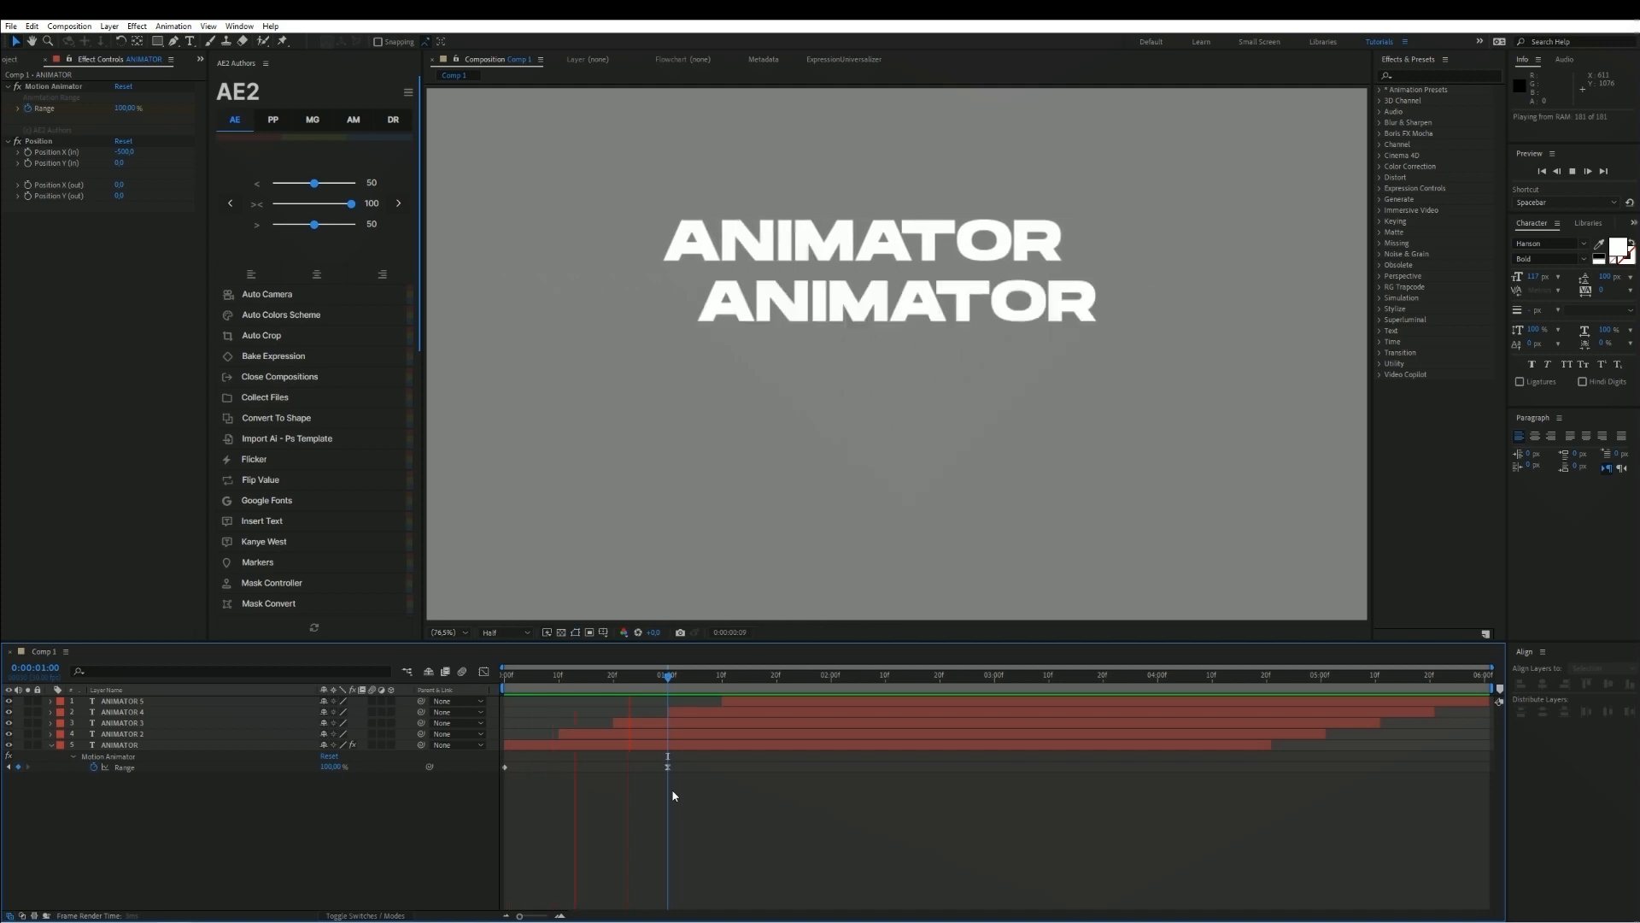
Add Rotation to the ANIMATOR layer's motion animator with Rotation (in) at 90° and preview the combined animation
left_click(680, 746)
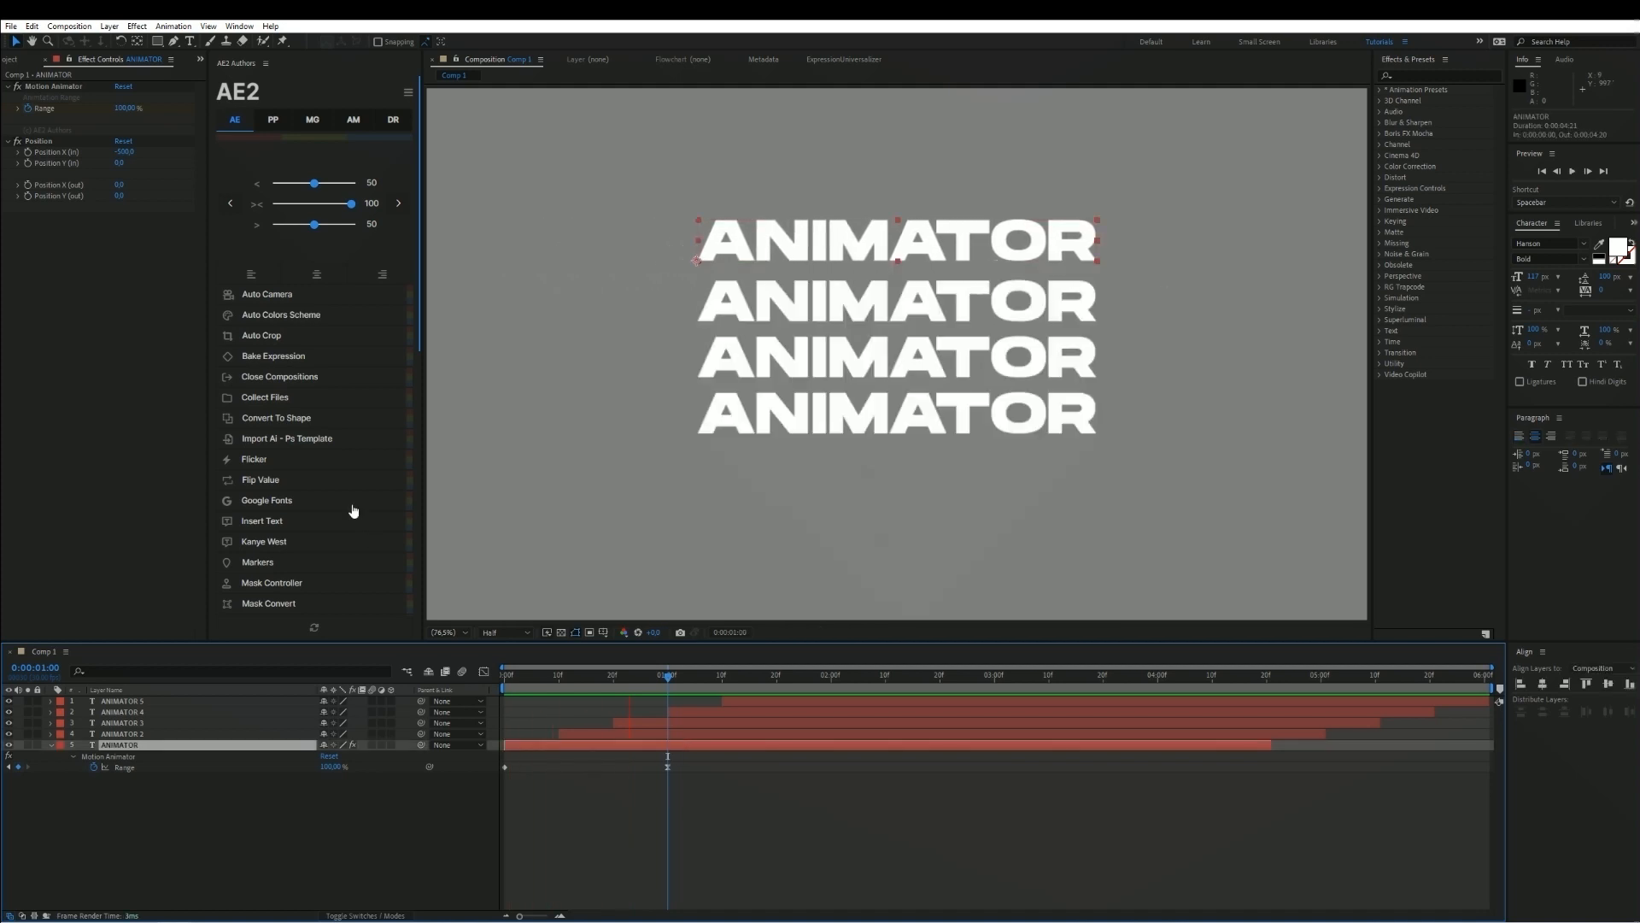
scroll(354, 511, "down", 5)
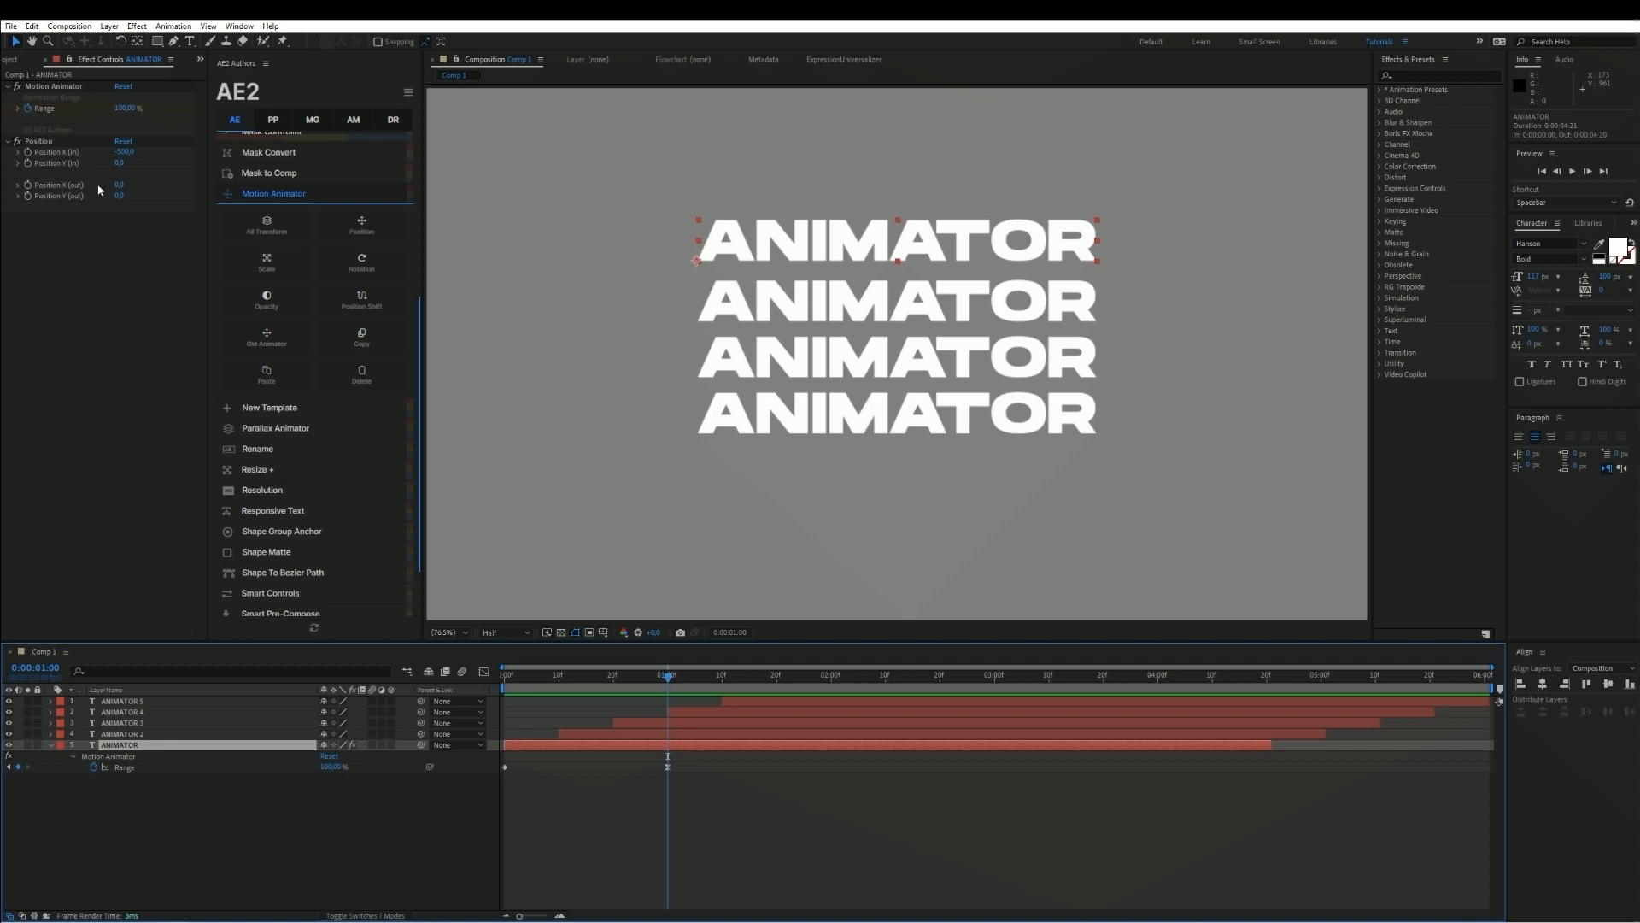
left_click(359, 265)
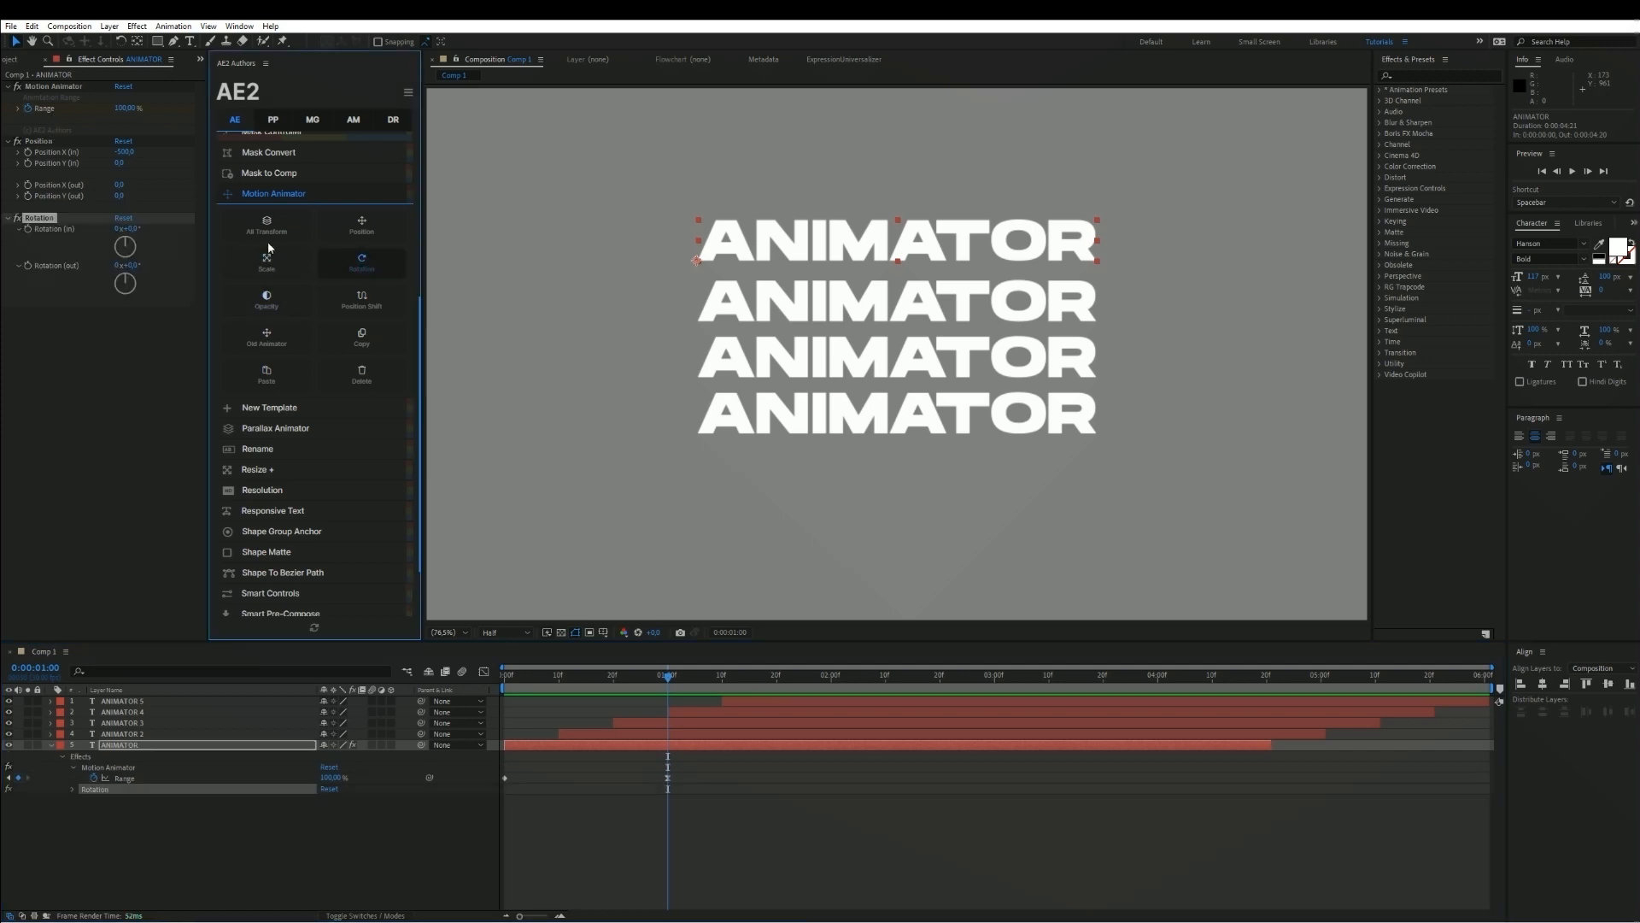
left_click(137, 229)
type("9")
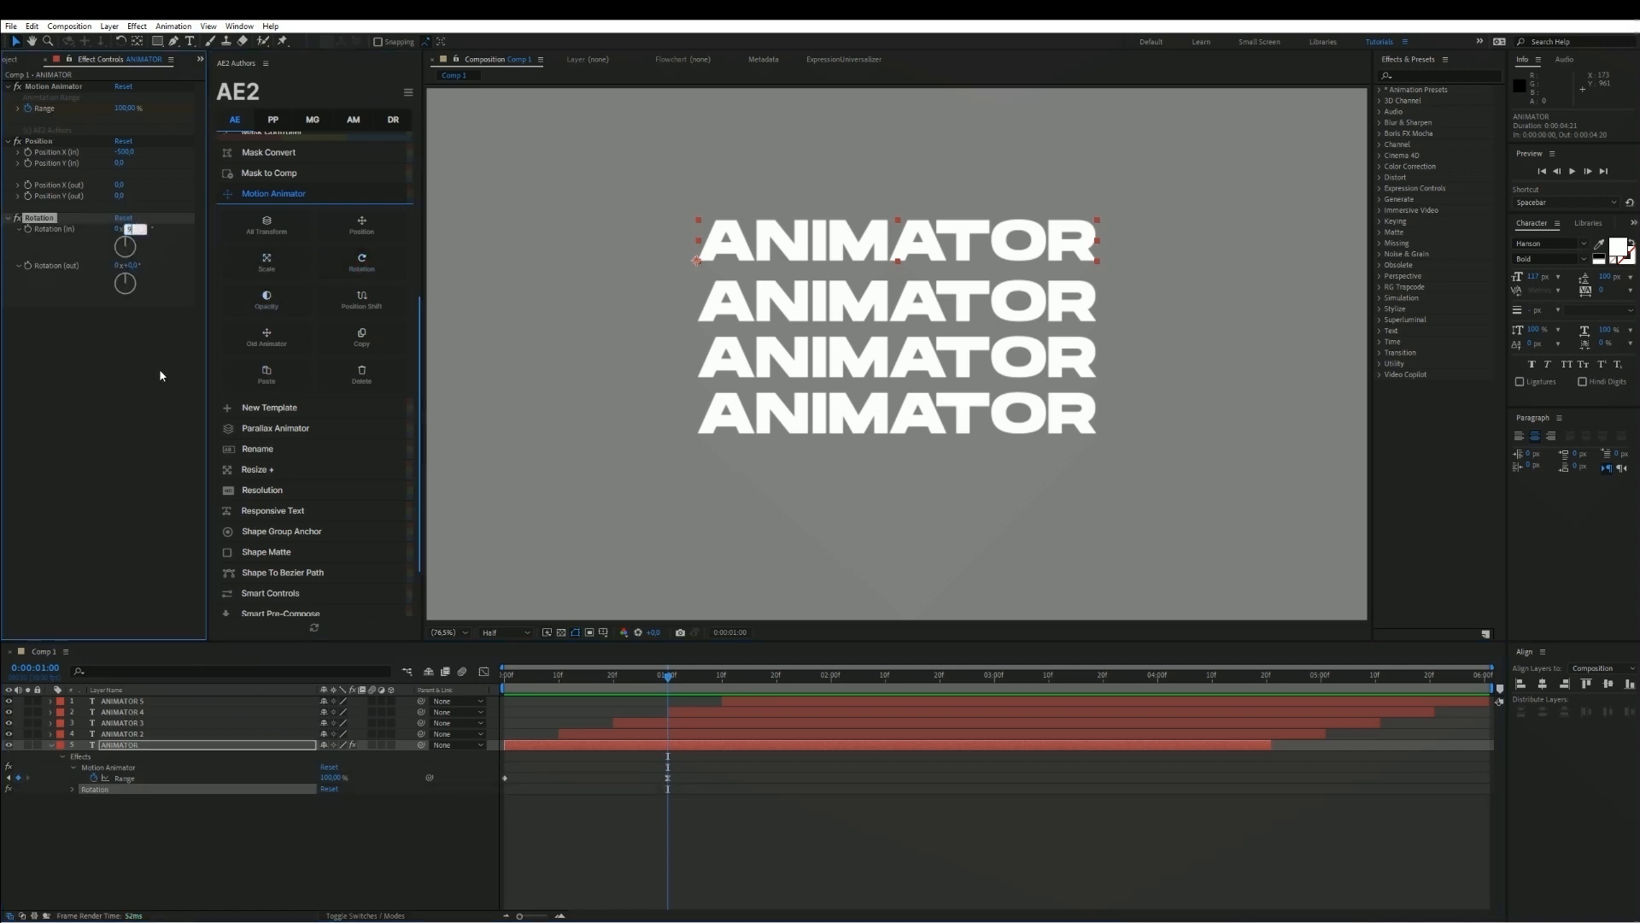
type("0x+90,0°")
left_click(694, 843)
key("space")
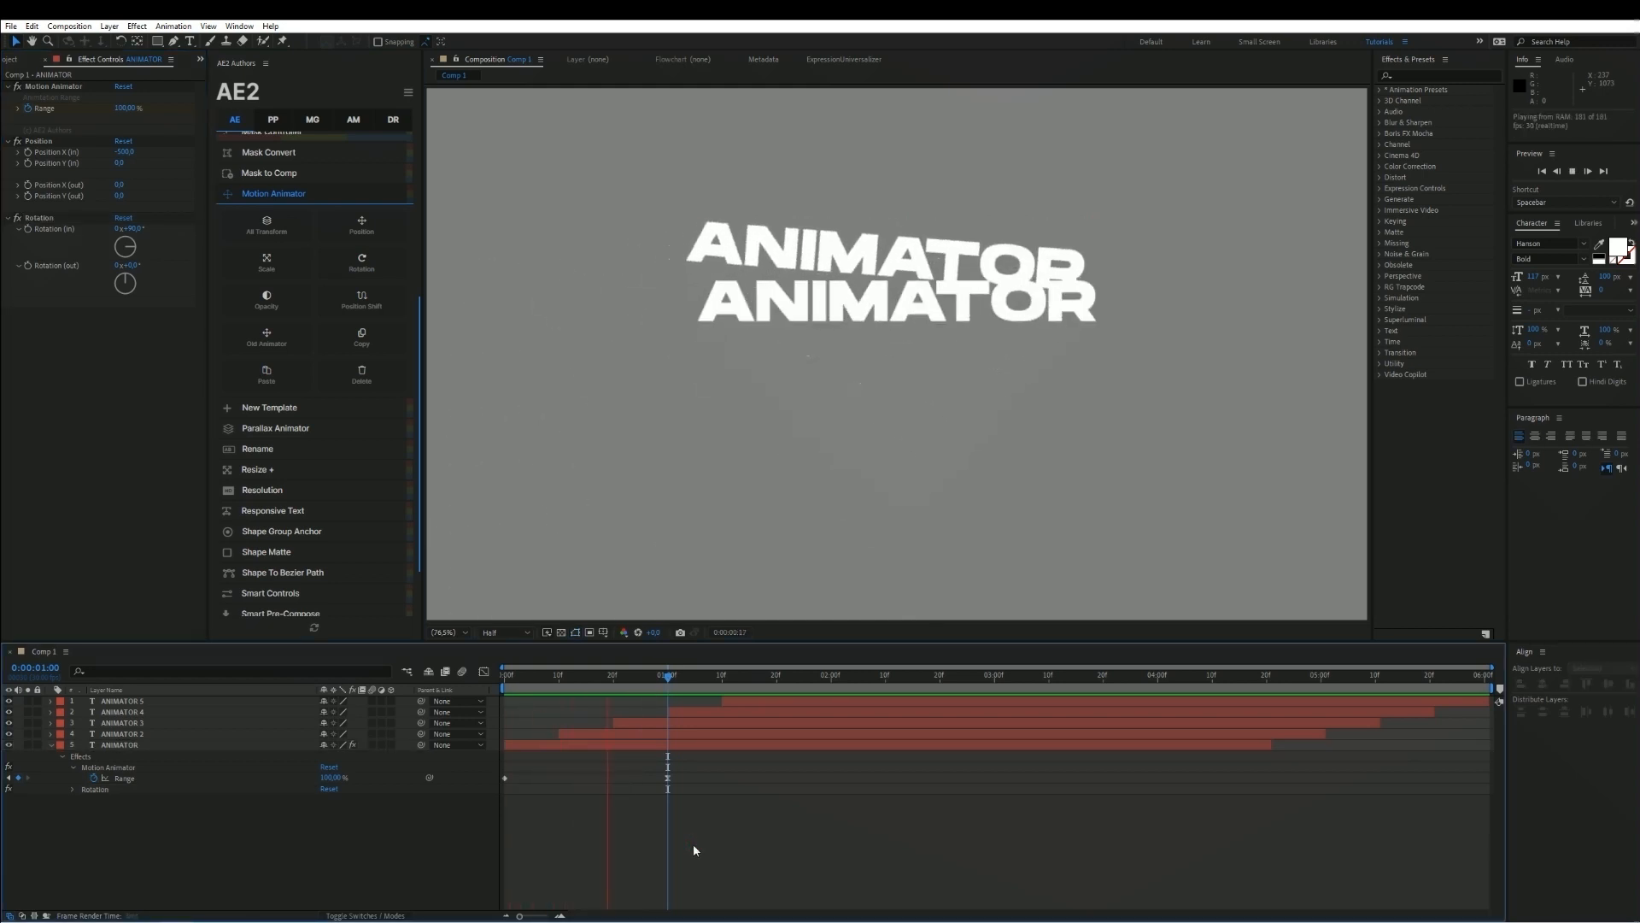
key("space")
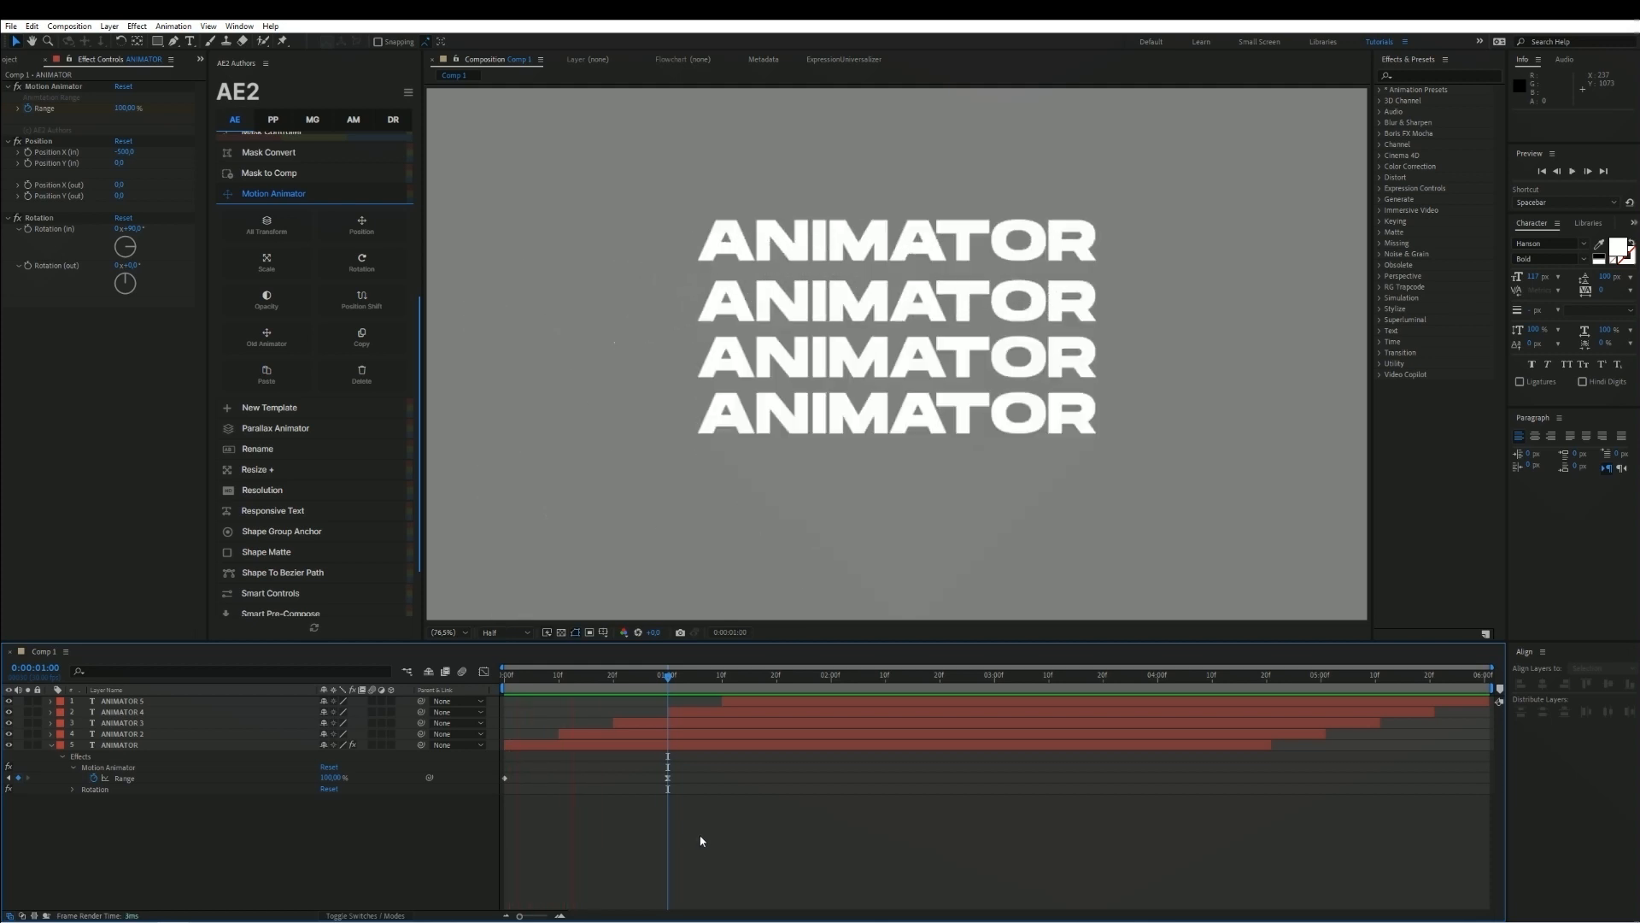
key("space")
key("space")
Copy the motion animator from the ANIMATOR layer and paste it onto the layers ANIMATOR 2 through ANIMATOR 5
left_click(653, 746)
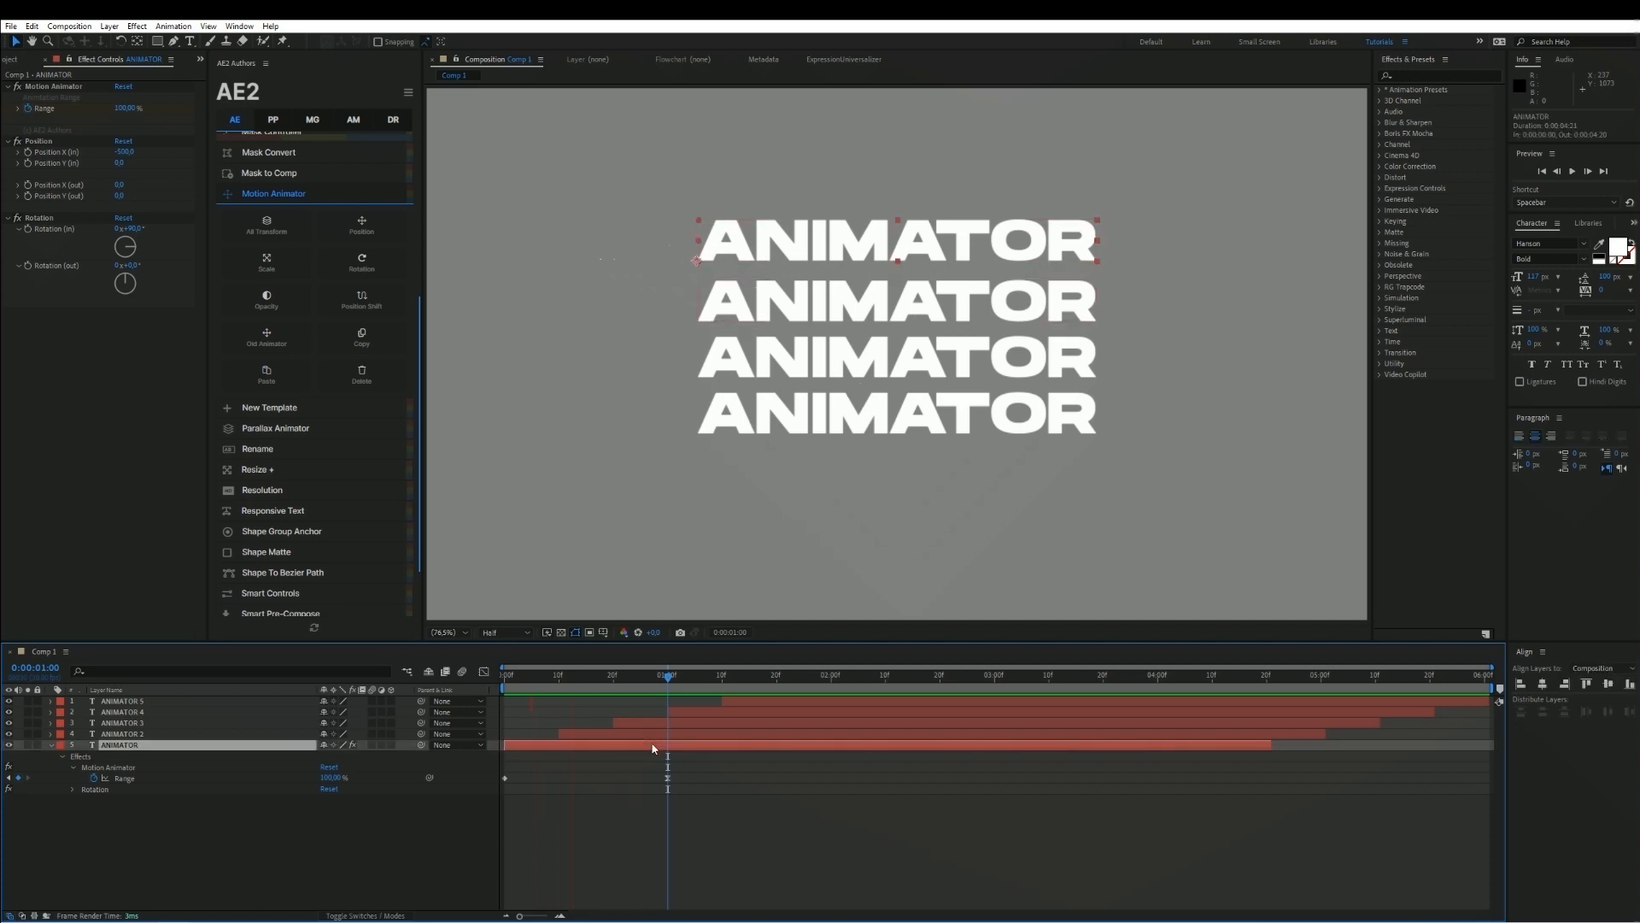
left_click(363, 338)
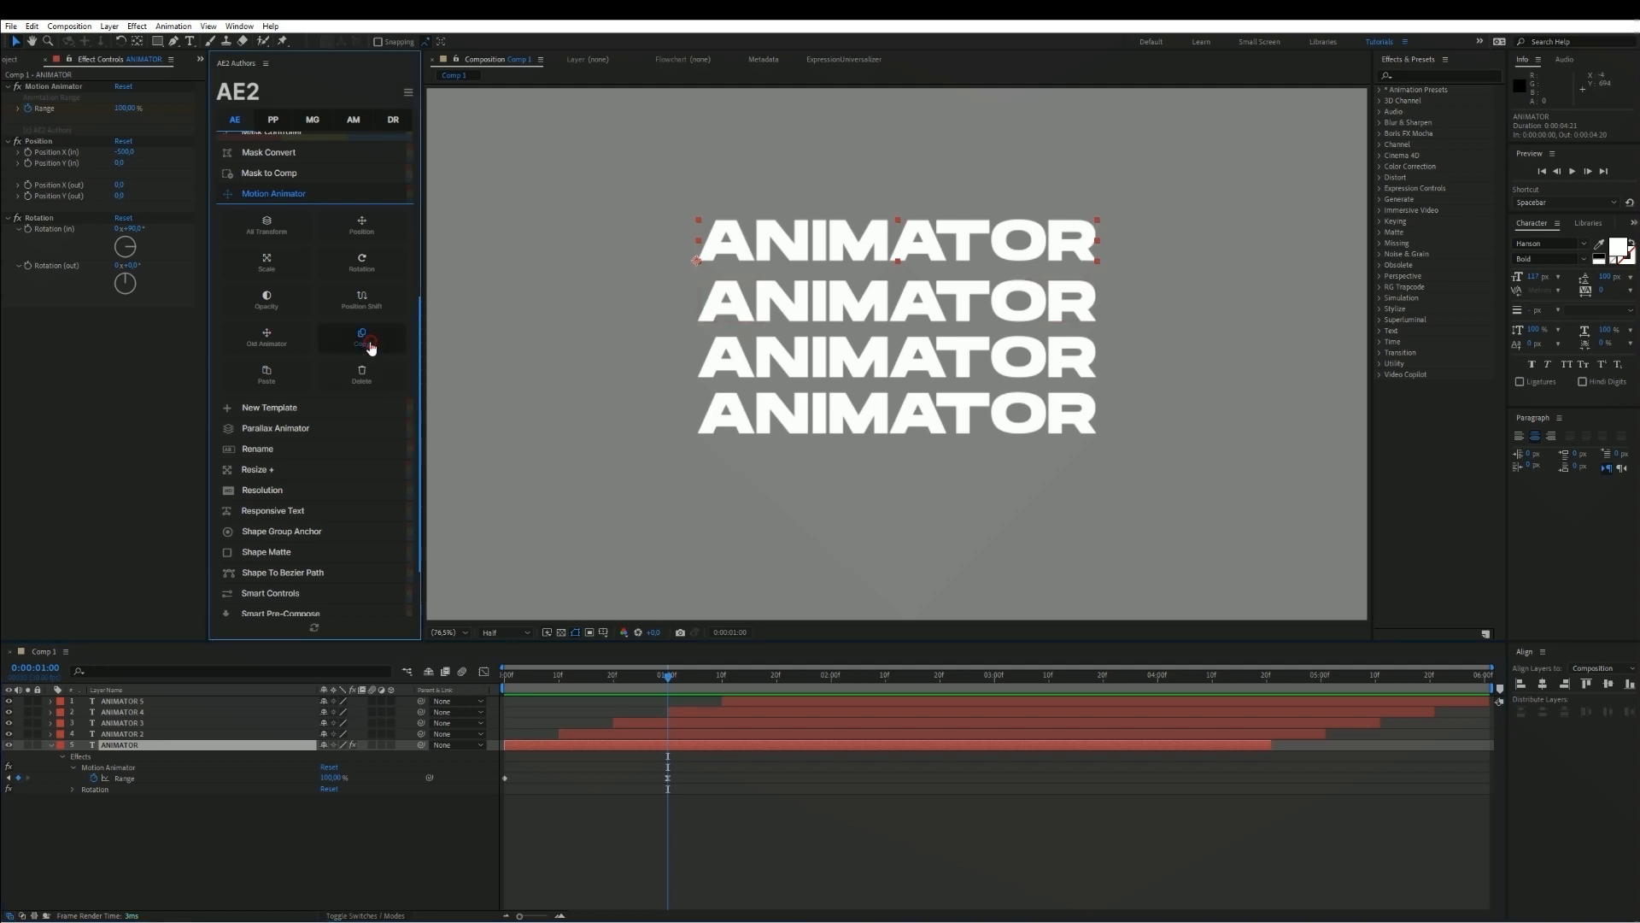
left_click(146, 735)
left_click(147, 698, "shift")
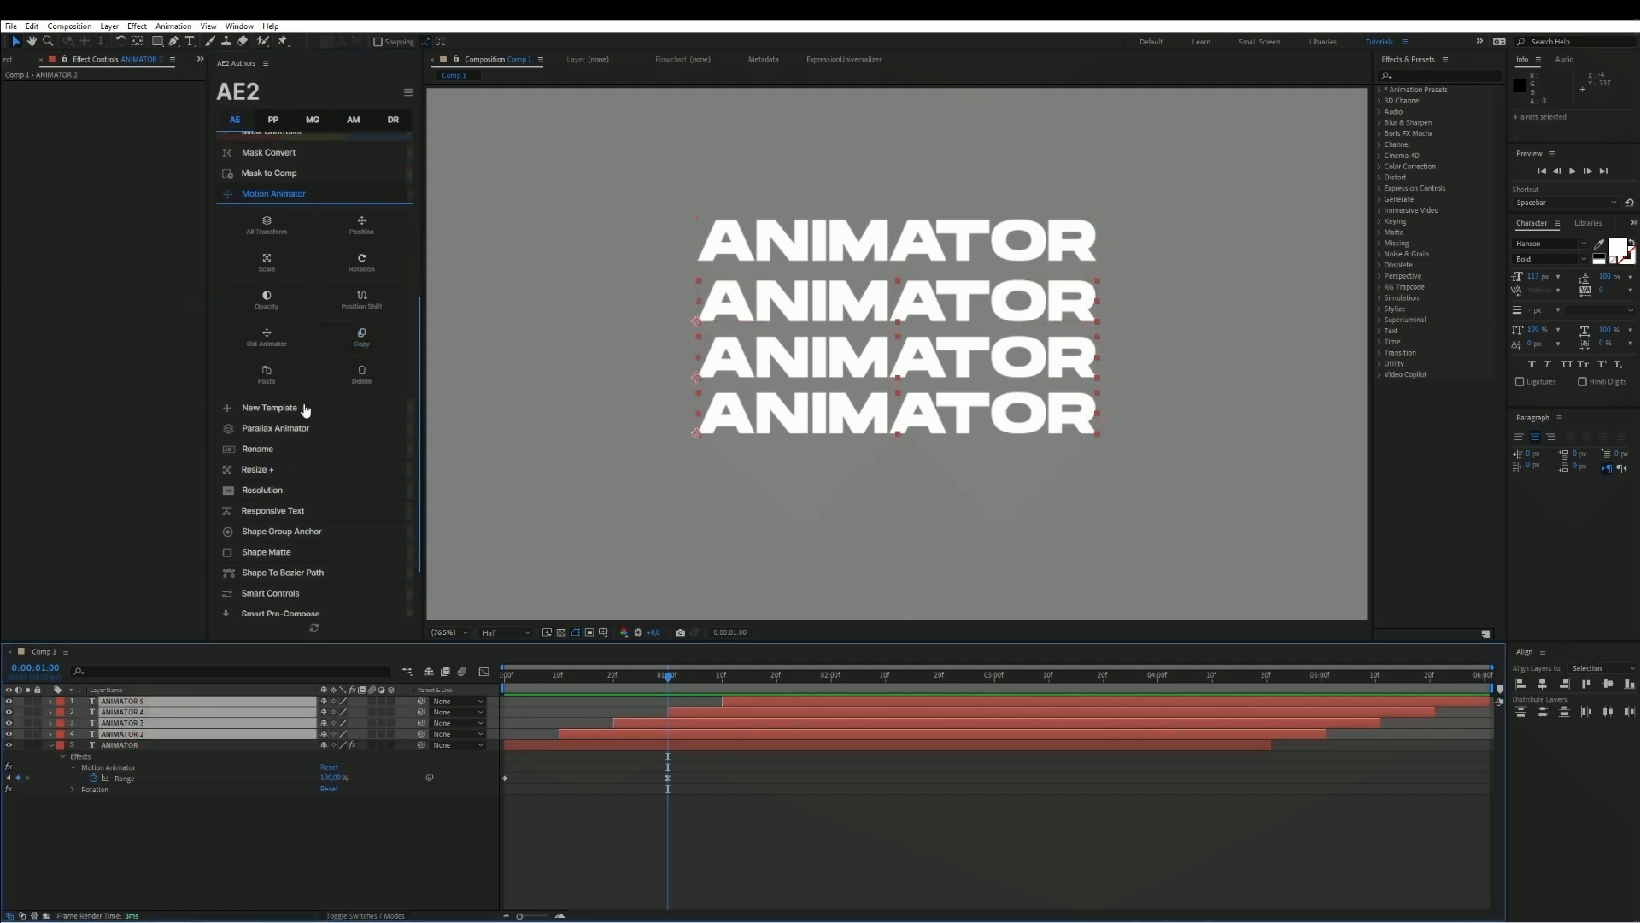
left_click(266, 375)
left_click(552, 821)
Play back and scrub through the composition to examine the staggered entrance of all five text layers
key("space")
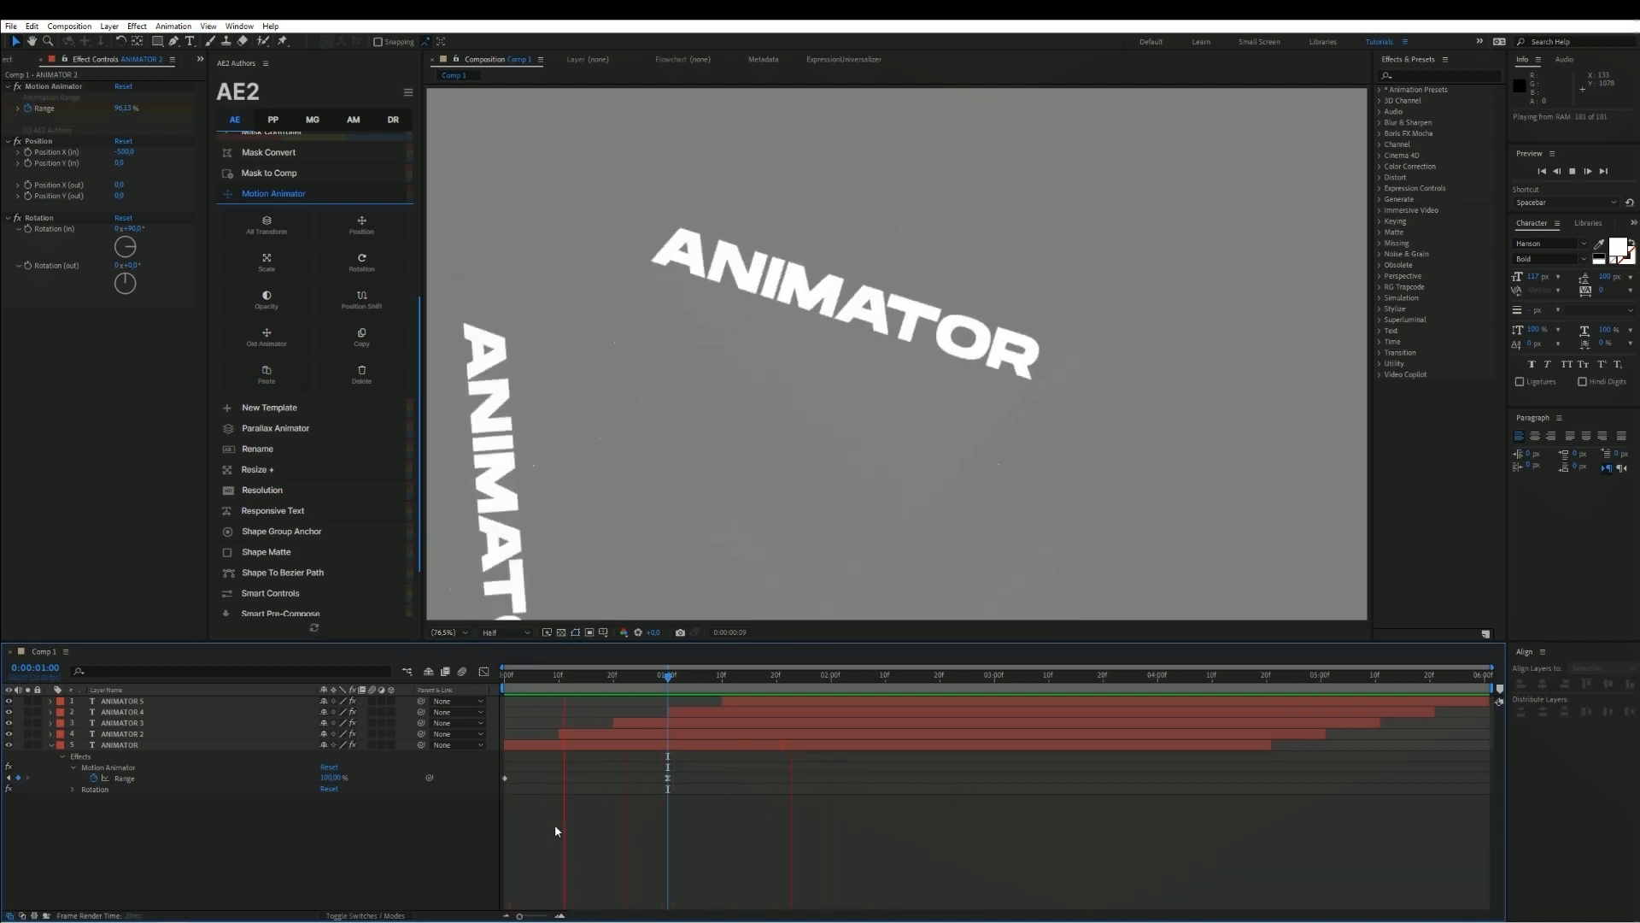
key("space")
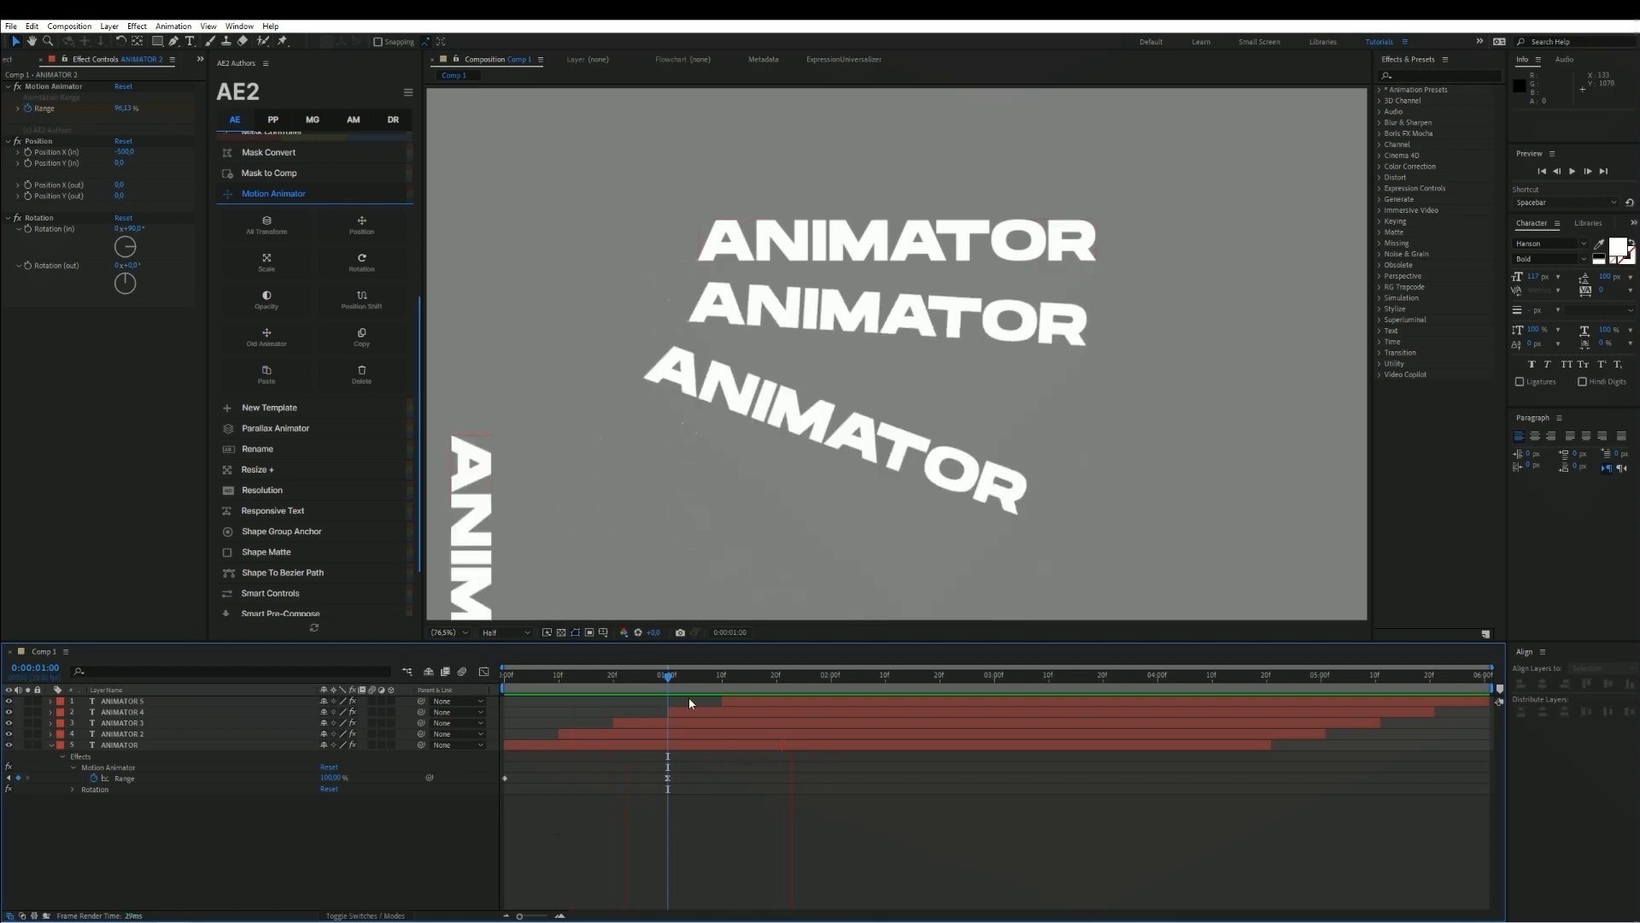
key("space")
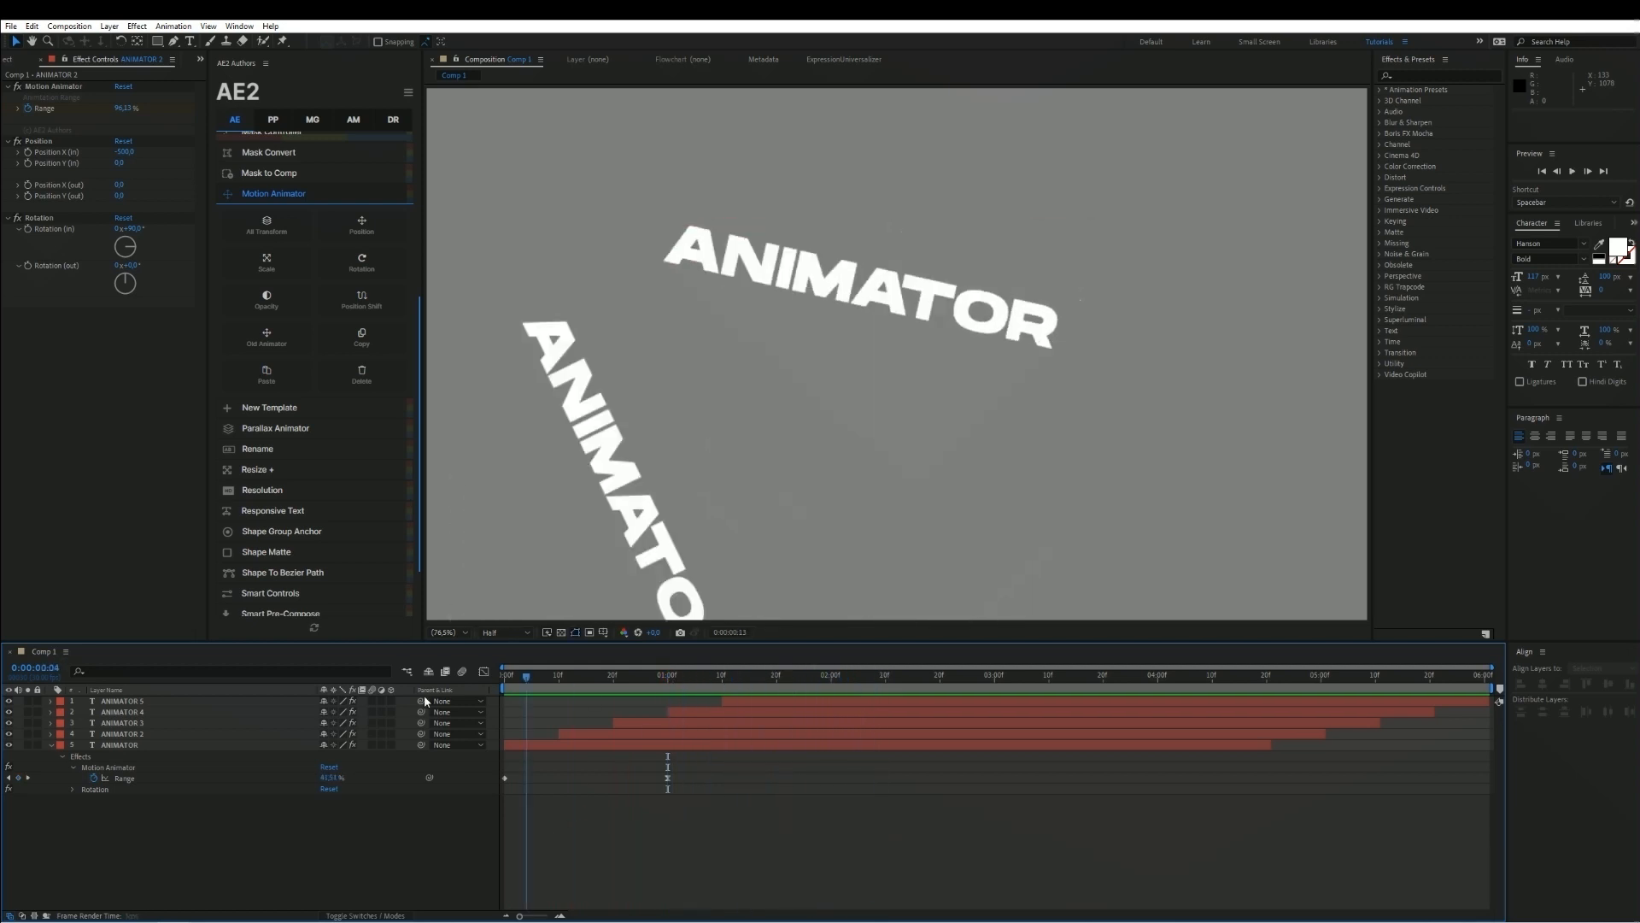
left_click_drag(424, 701, 417, 702)
key("space")
key("space")
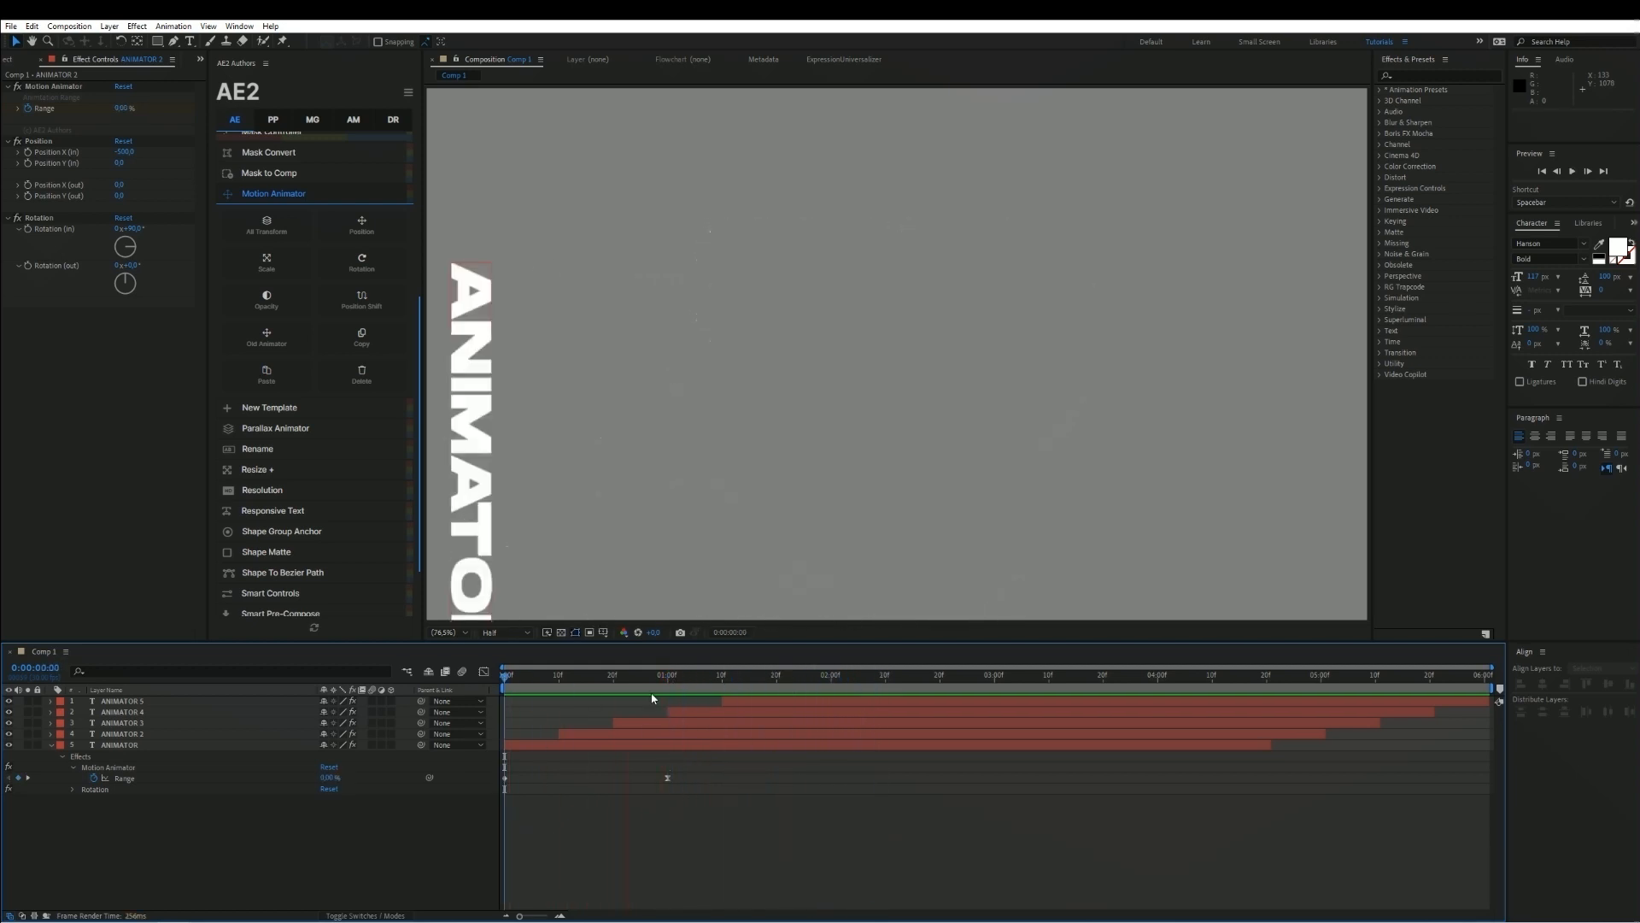
left_click_drag(611, 680, 907, 701)
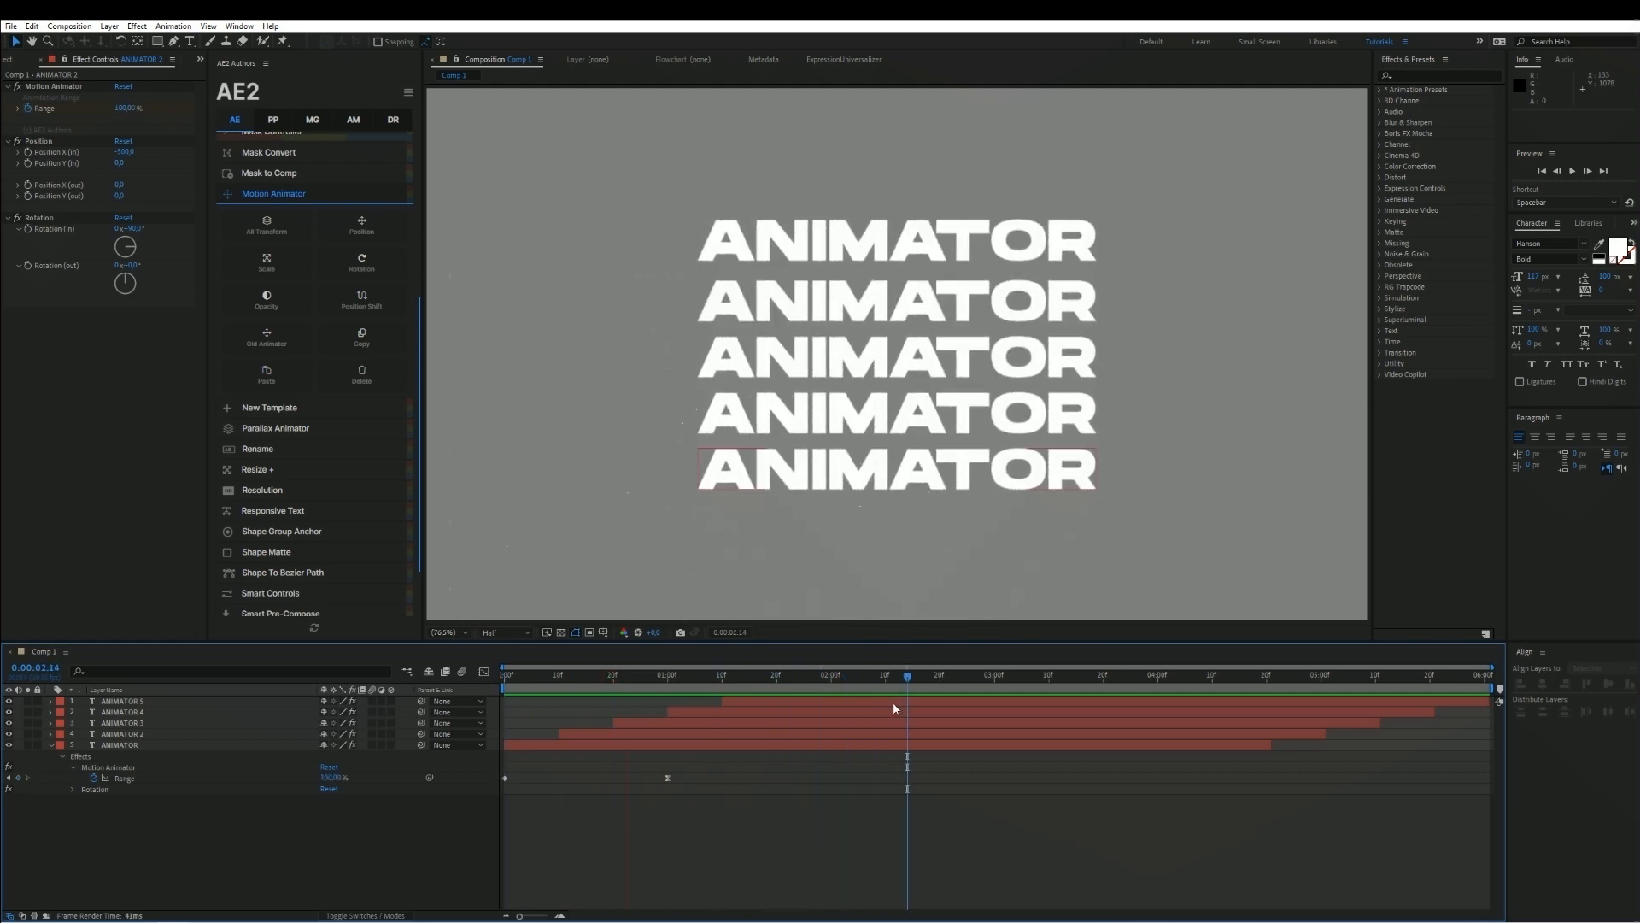
left_click(880, 713)
key("space")
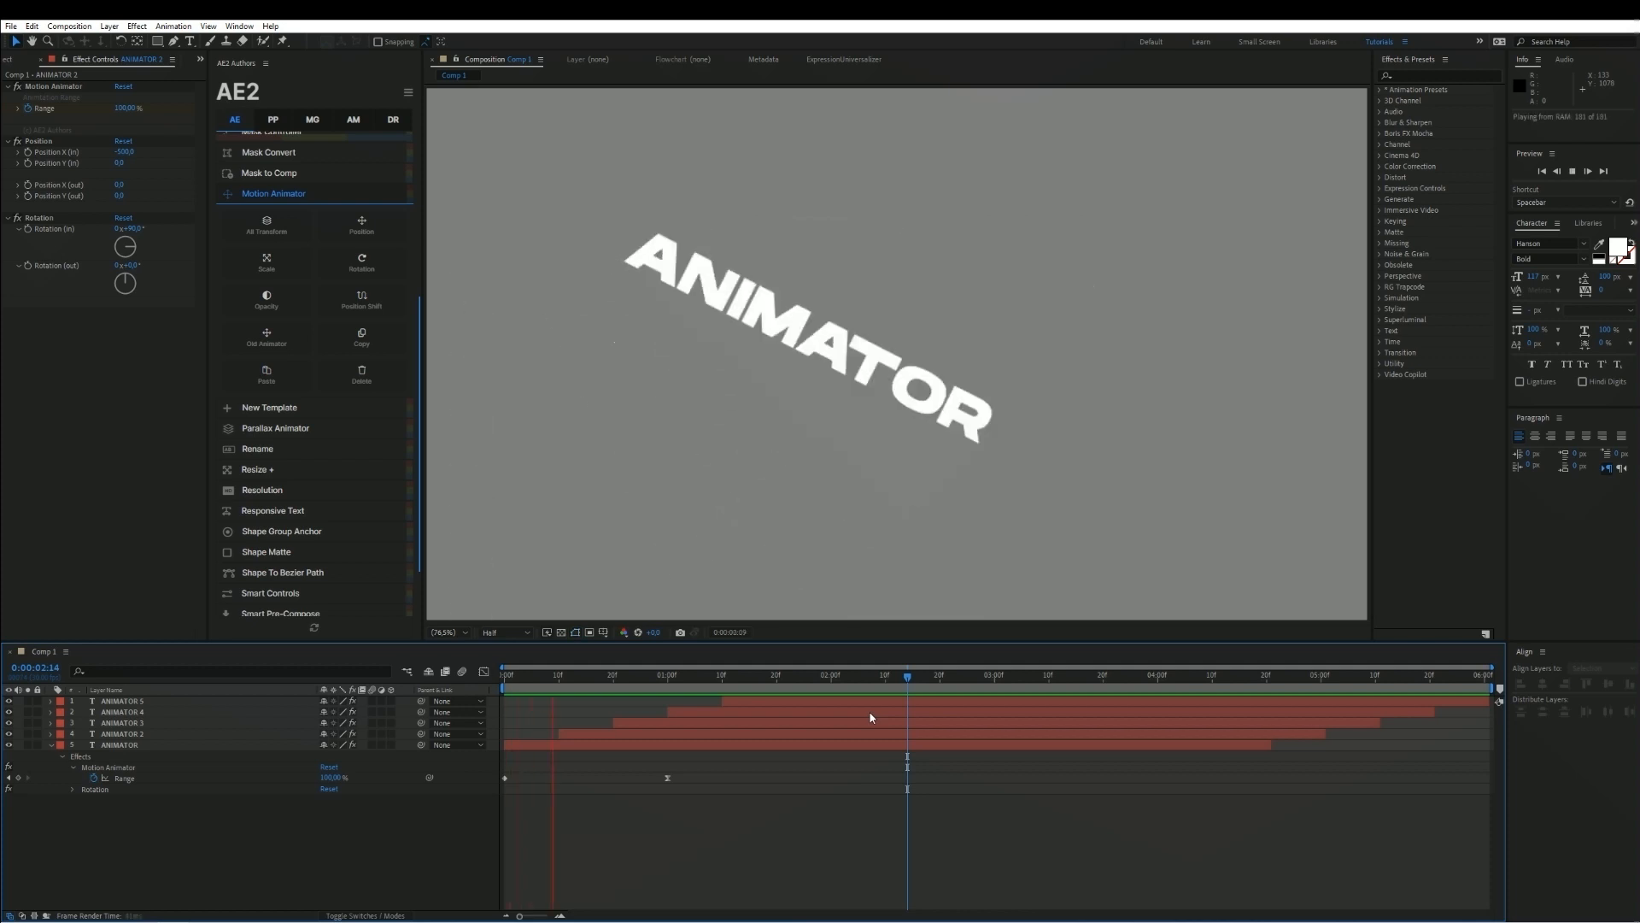
key("space")
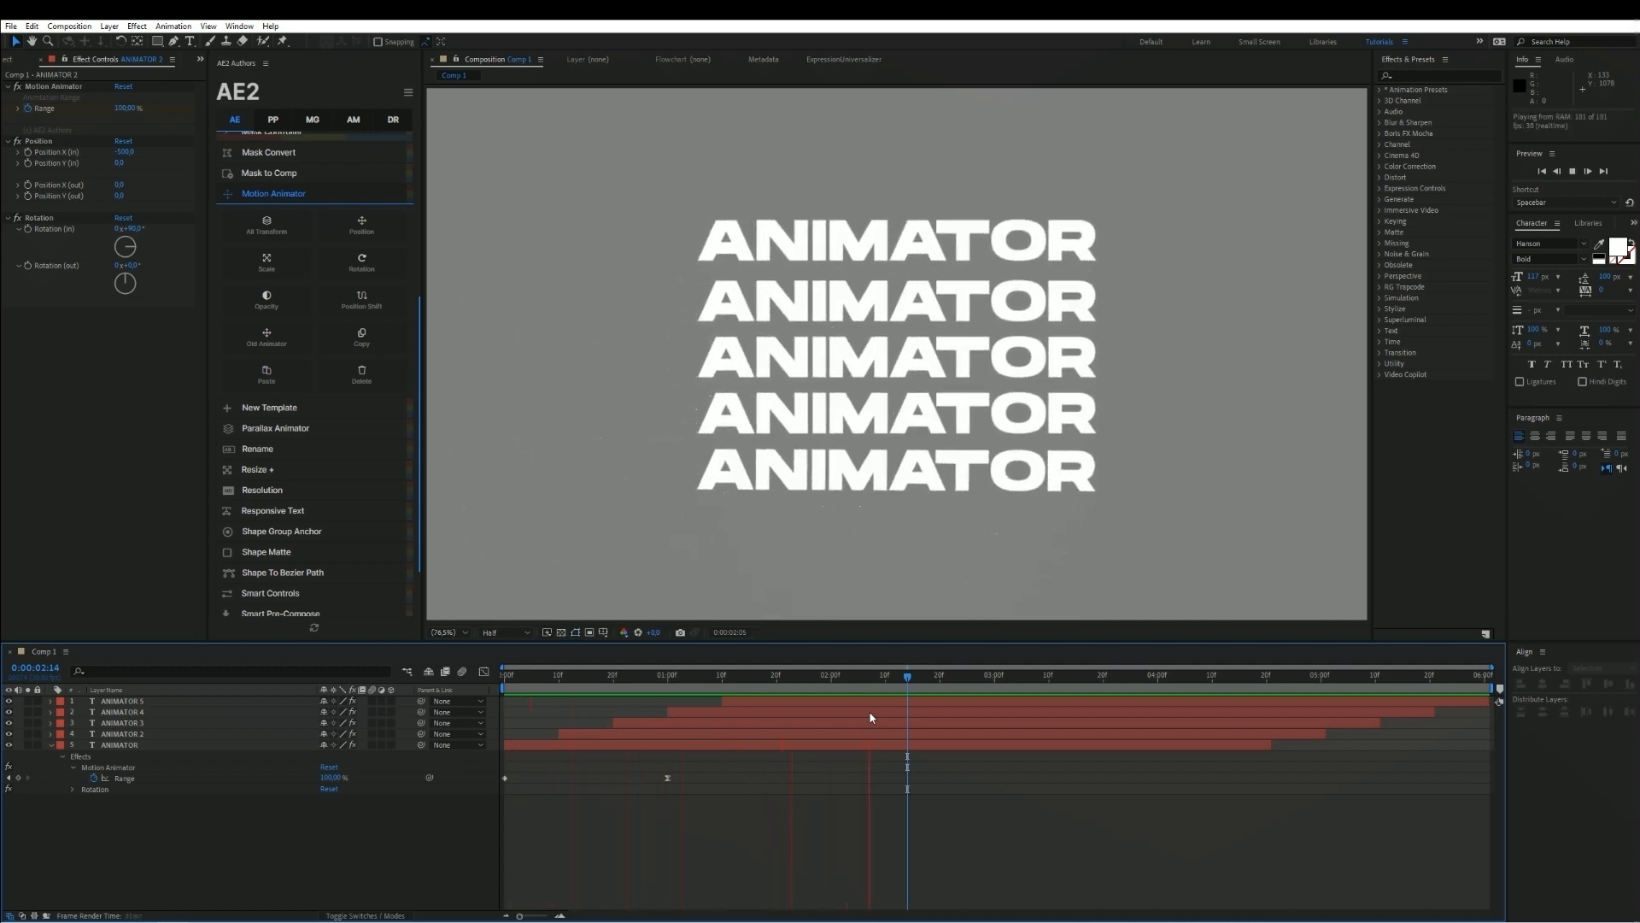
Stop playback and set Position X (out) of the ANIMATOR layer's motion animator to 500
key("space")
left_click_drag(909, 680, 999, 731)
left_click(975, 744)
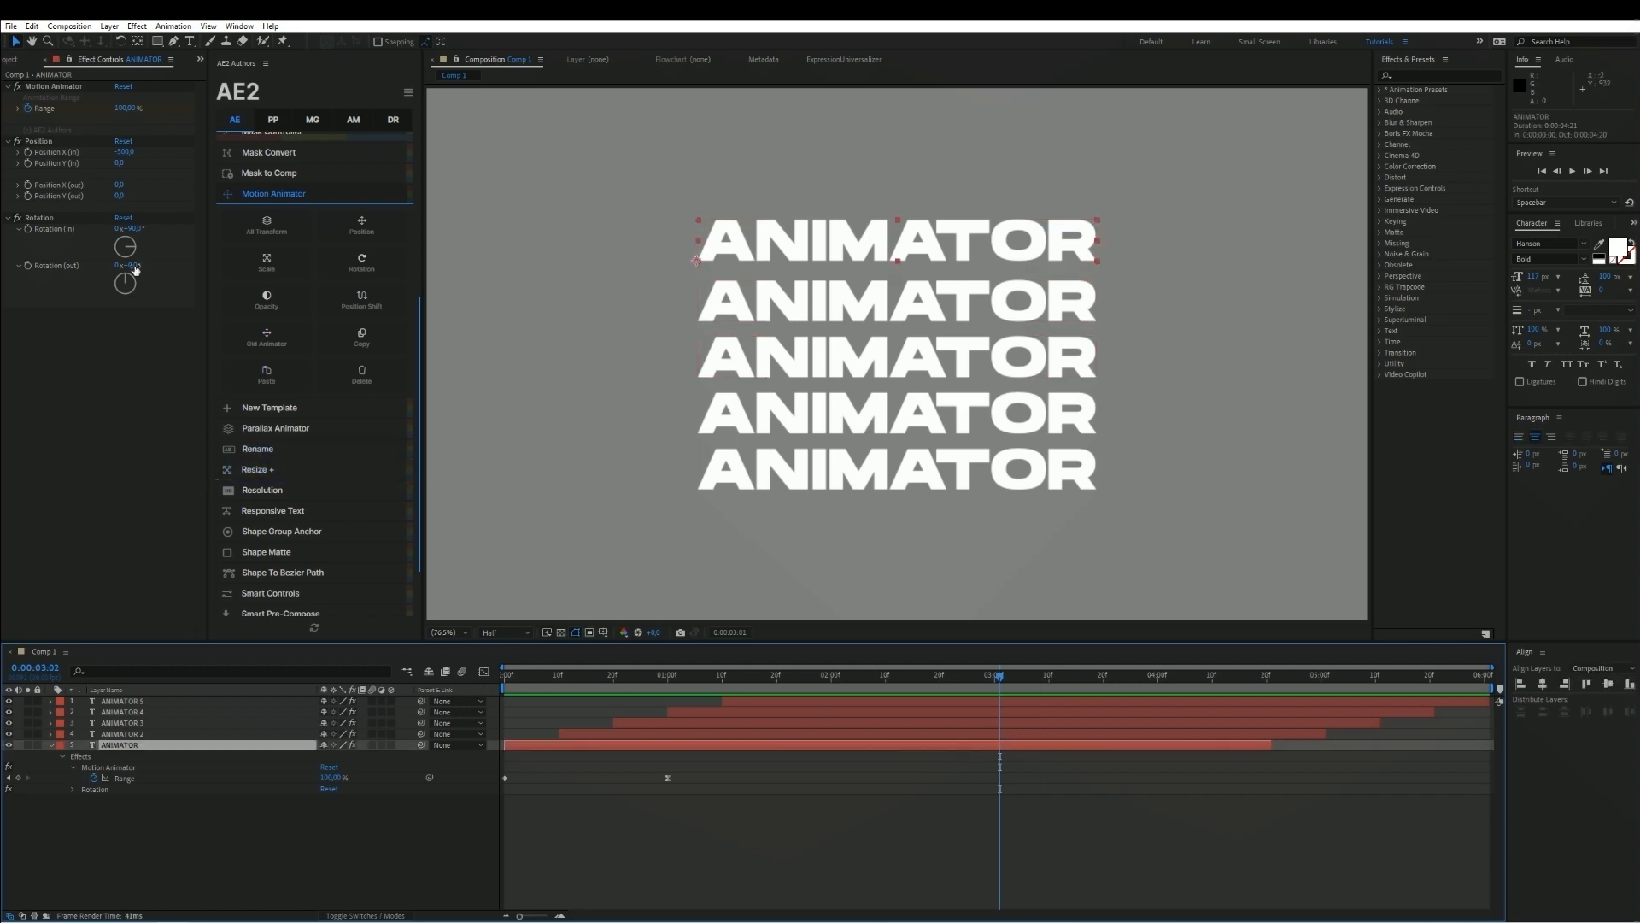
left_click(120, 185)
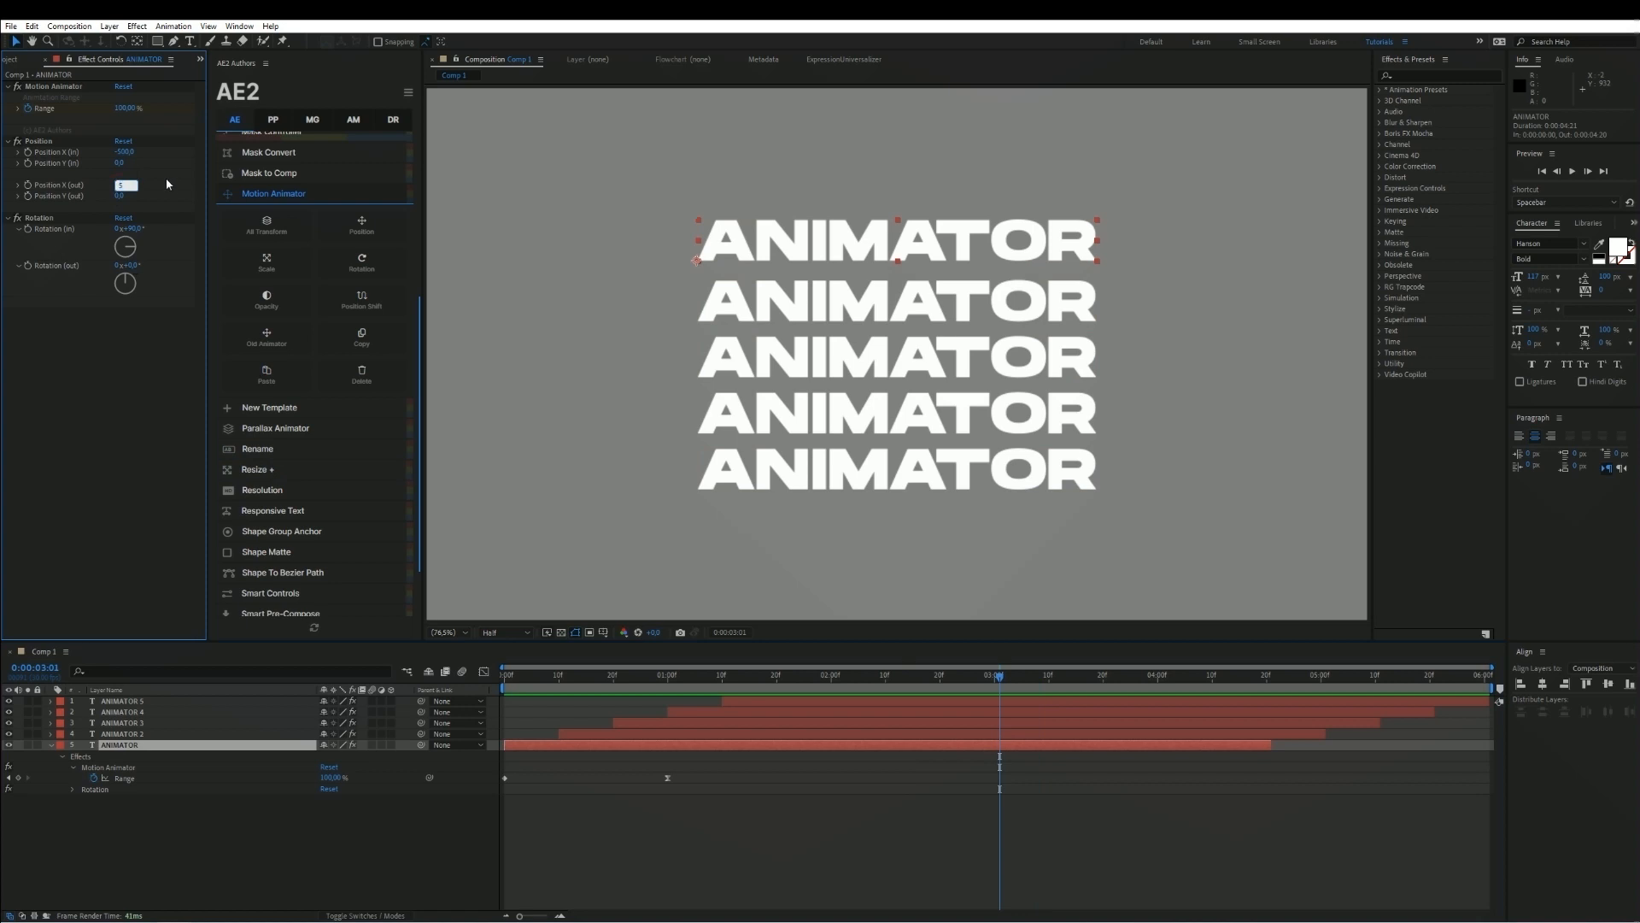
key("Return")
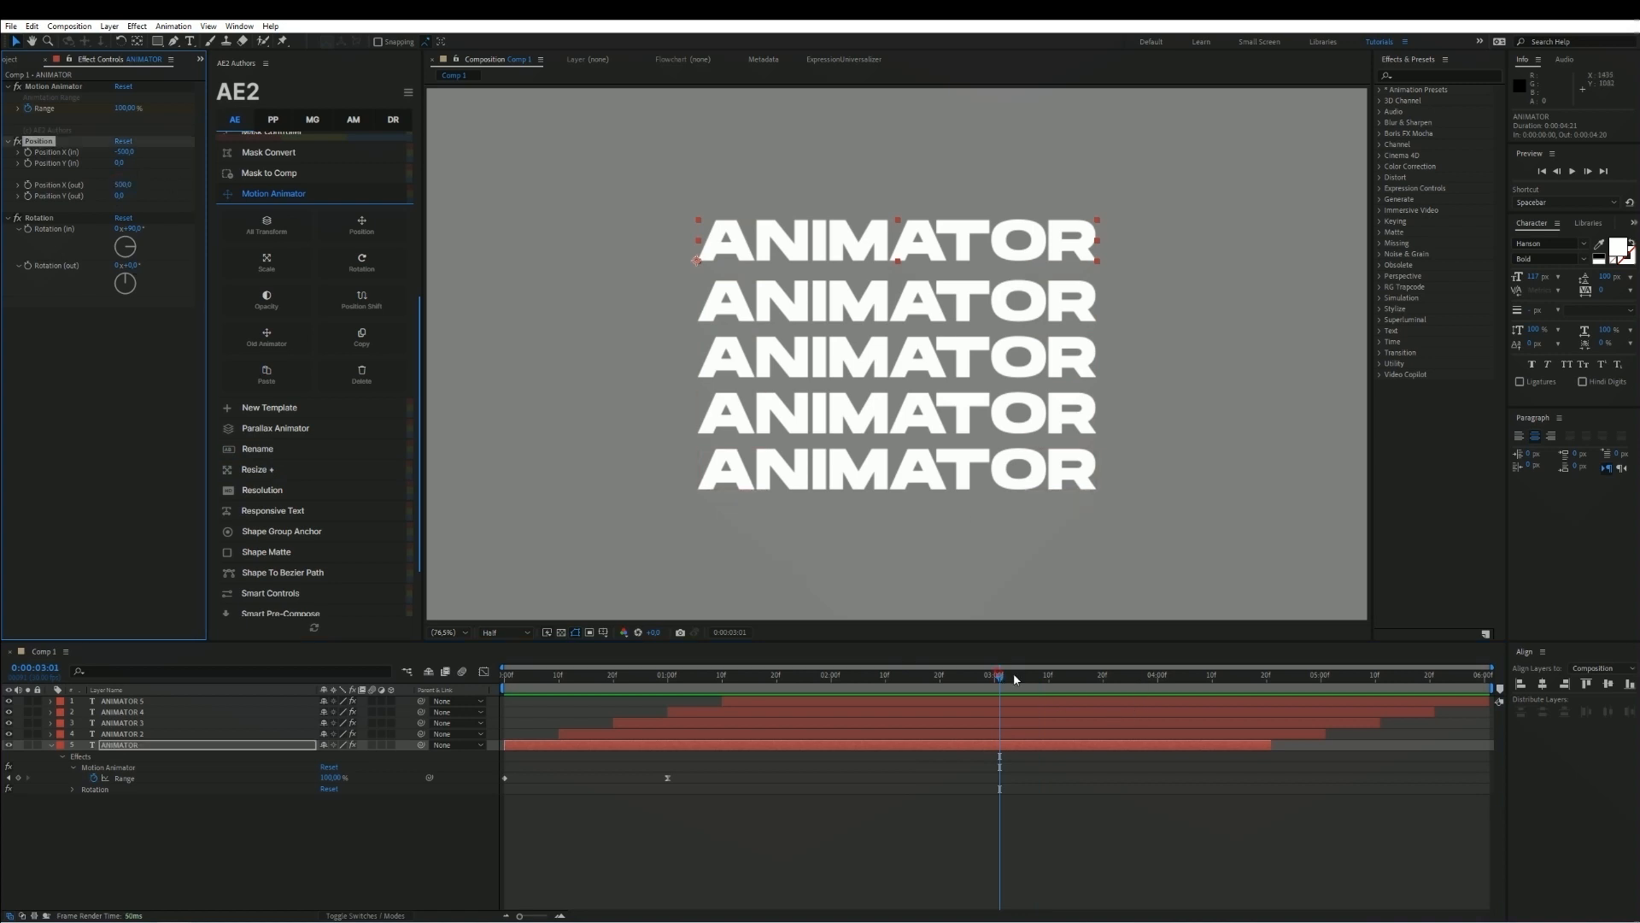
Copy the ANIMATOR layer's two Range keyframes, paste them at 3:04, and shift the pasted pair to 3:20 and 4:20
mouse_move(1000, 675)
left_mouse_down()
mouse_move(1135, 695)
mouse_move(1016, 698)
left_mouse_up()
left_click_drag(497, 769, 672, 801)
key("ctrl+c")
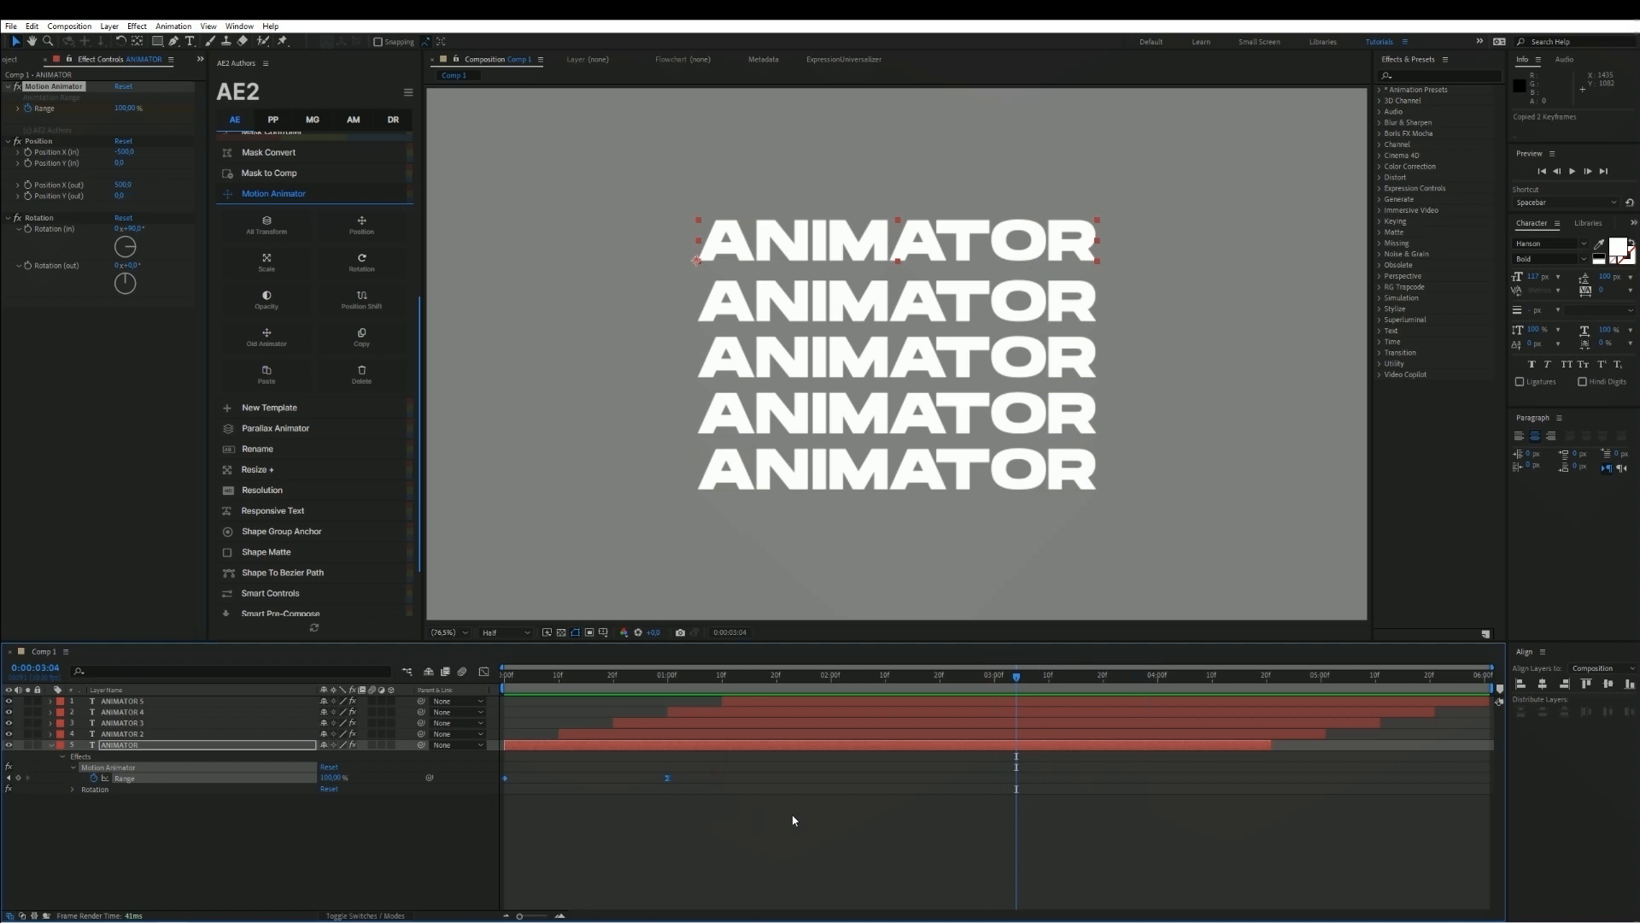
key("ctrl+v")
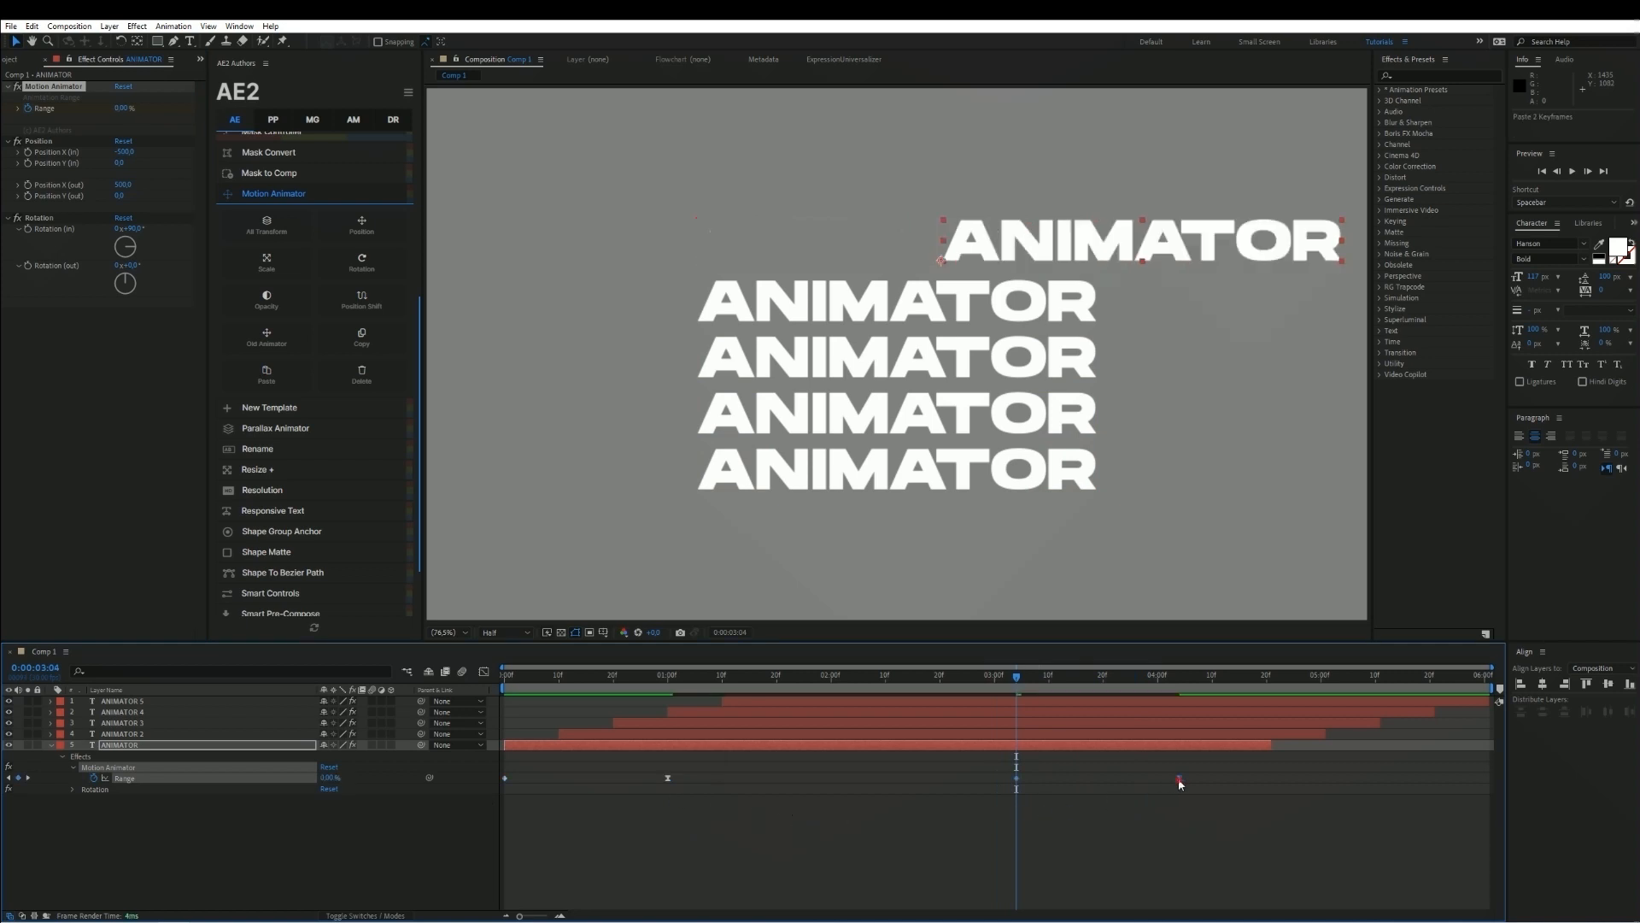
left_click_drag(1180, 779, 1265, 776)
Time-reverse the pasted Range keyframes at 3:20 and 4:20 and preview the exit animation
right_click(1265, 776)
mouse_move(1367, 770)
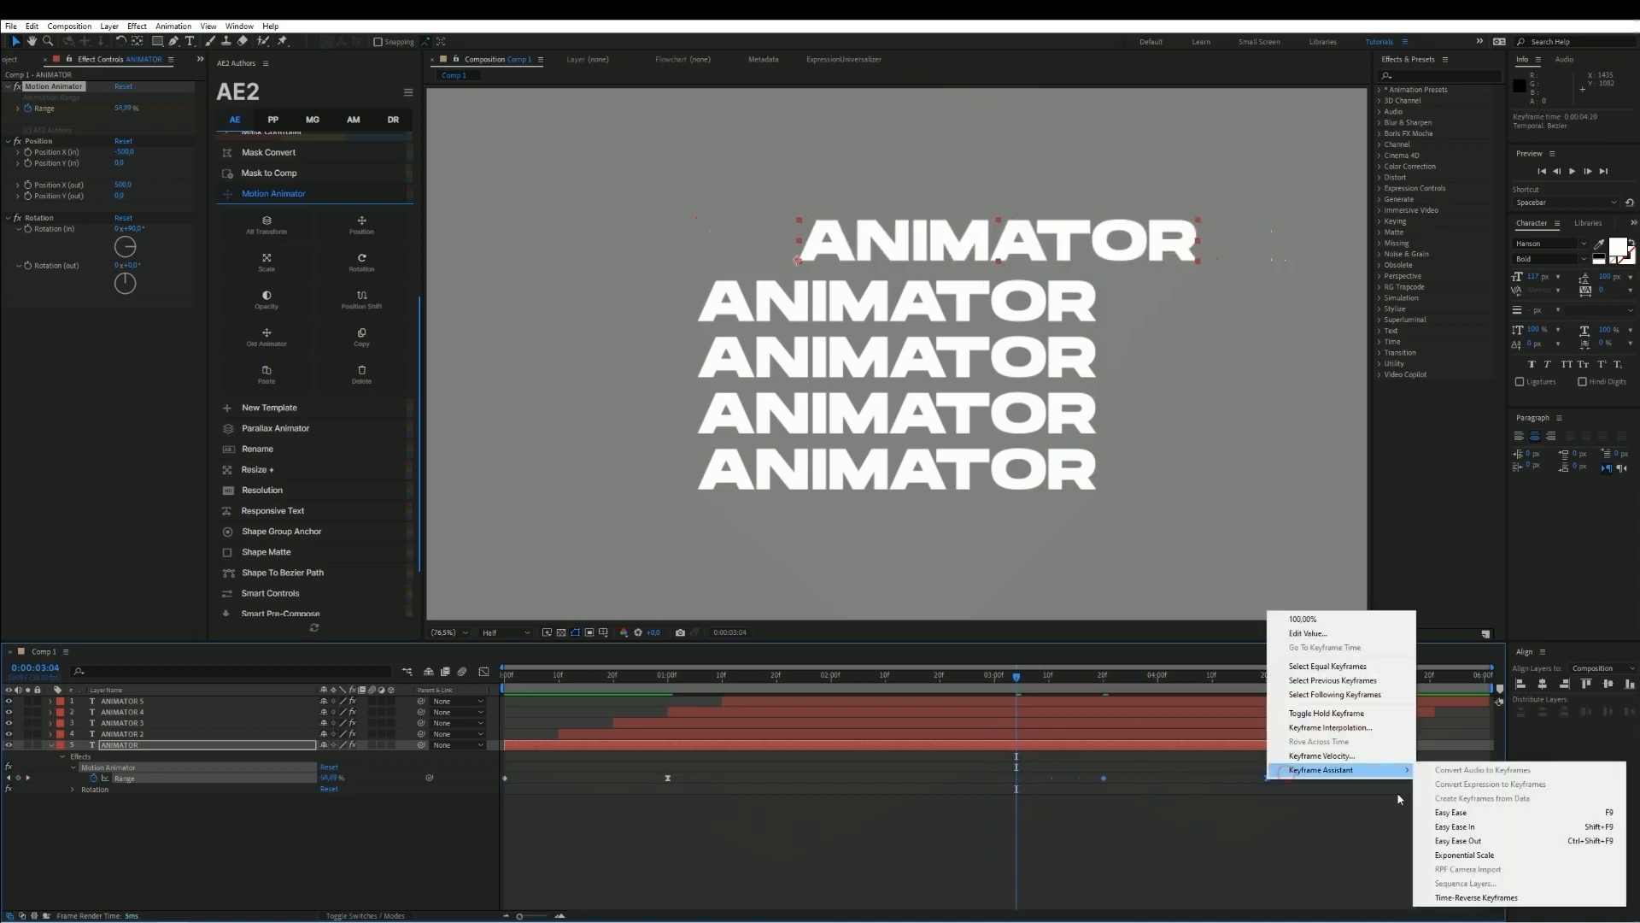
left_click(1476, 897)
key("space")
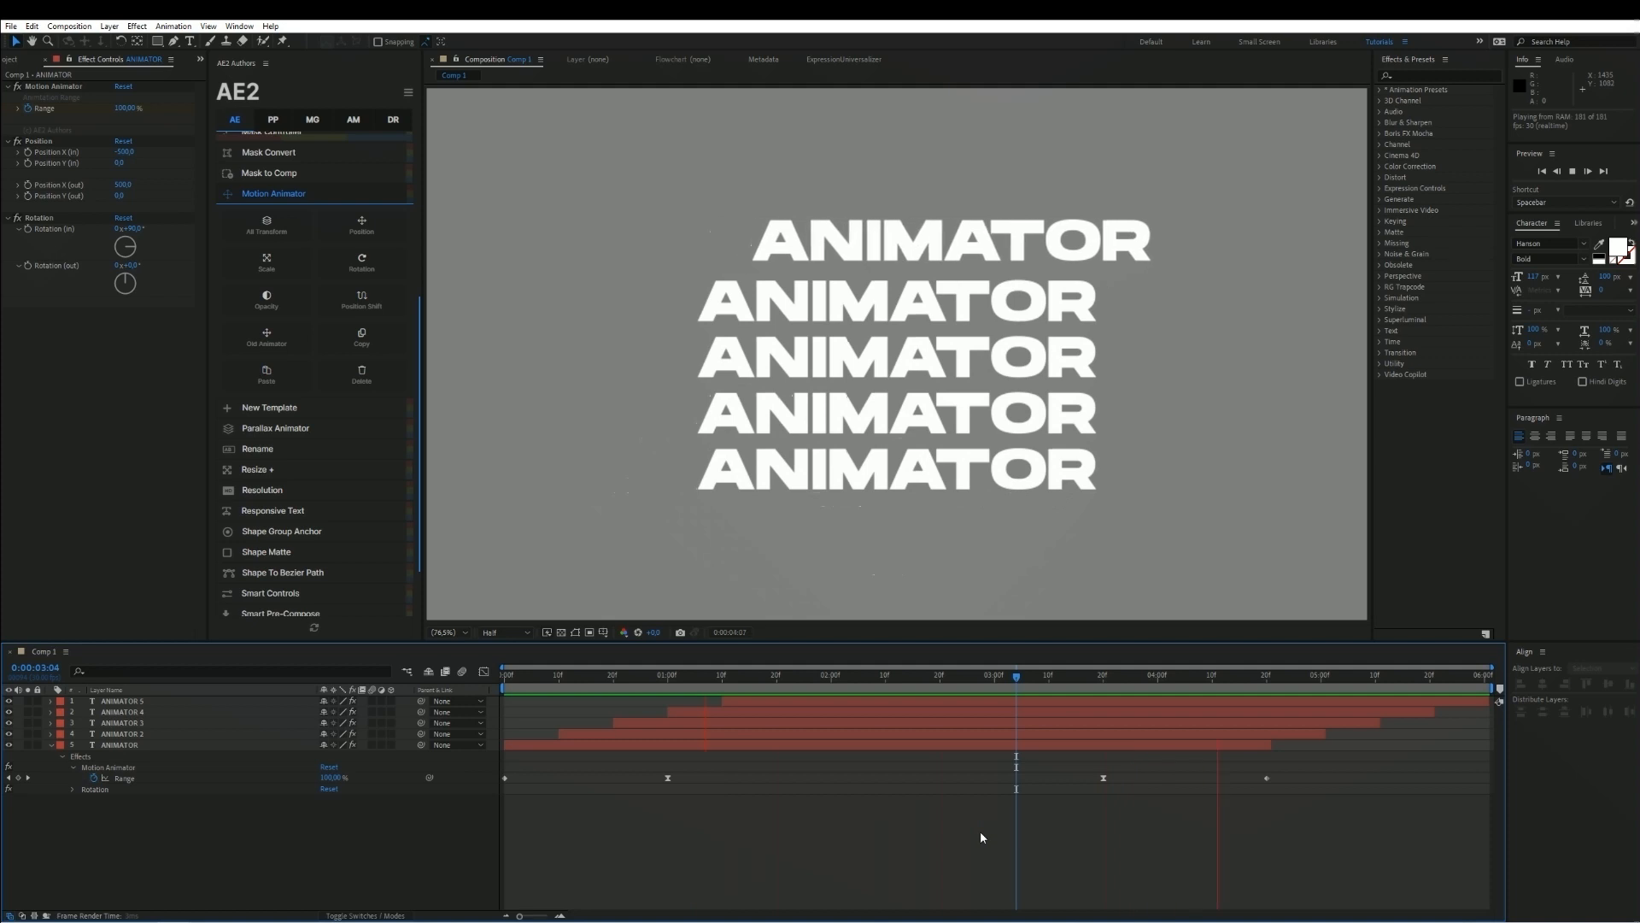
key("space")
Add Opacity to the ANIMATOR layer's motion animator with Opacity (out) at 0%
left_click_drag(1099, 679, 1105, 689)
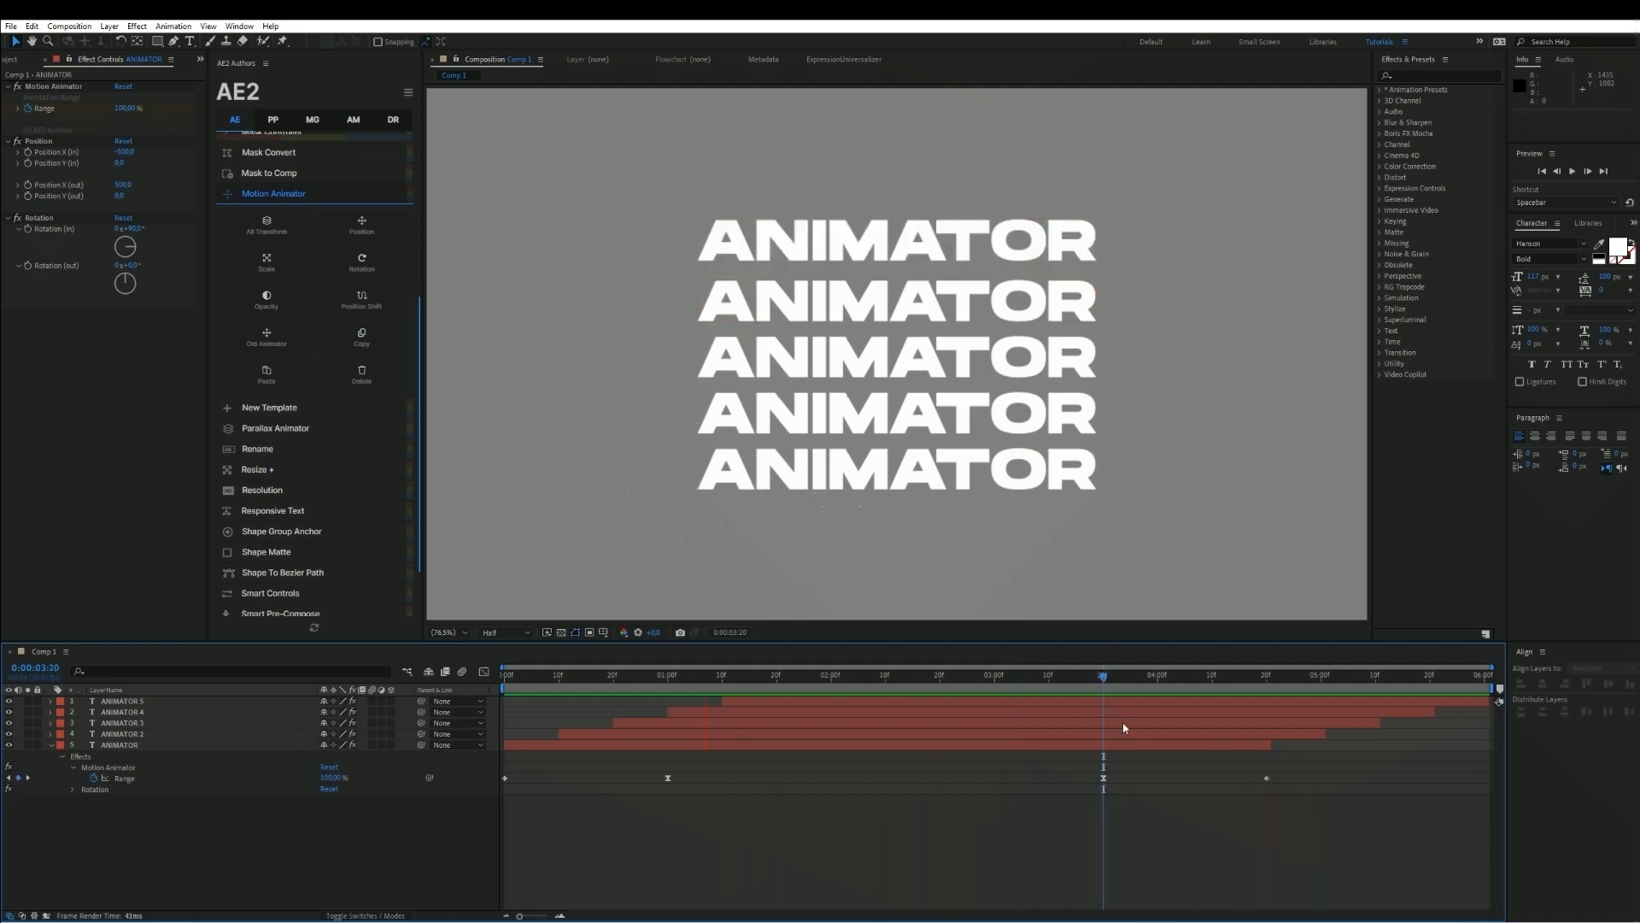
left_click(1117, 745)
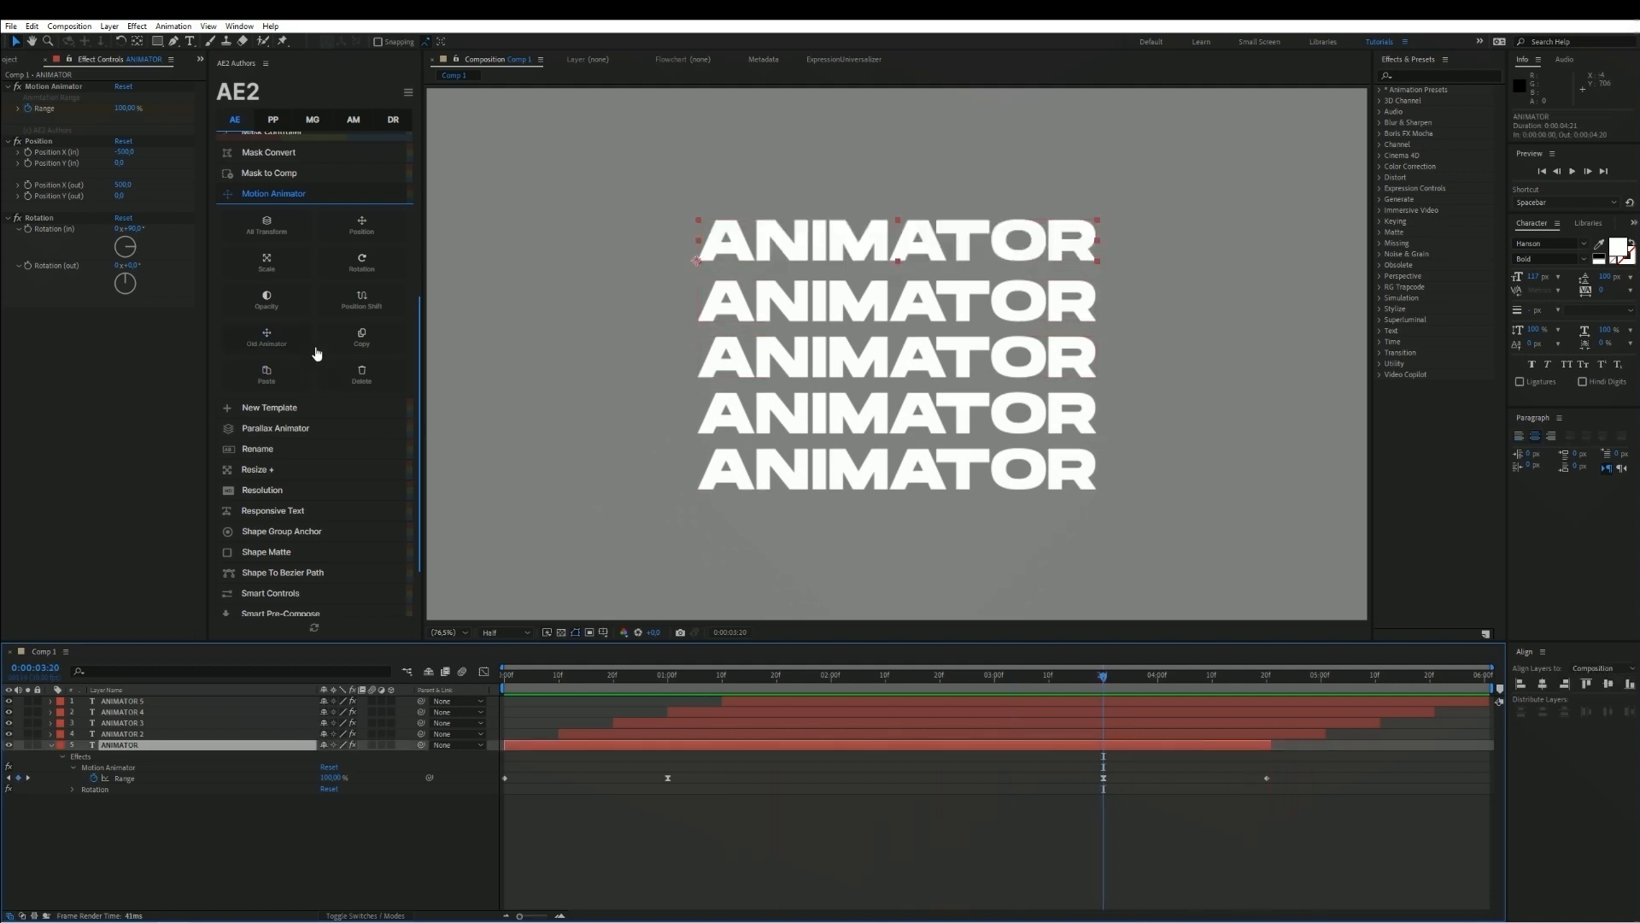
left_click(291, 313)
left_click(94, 413)
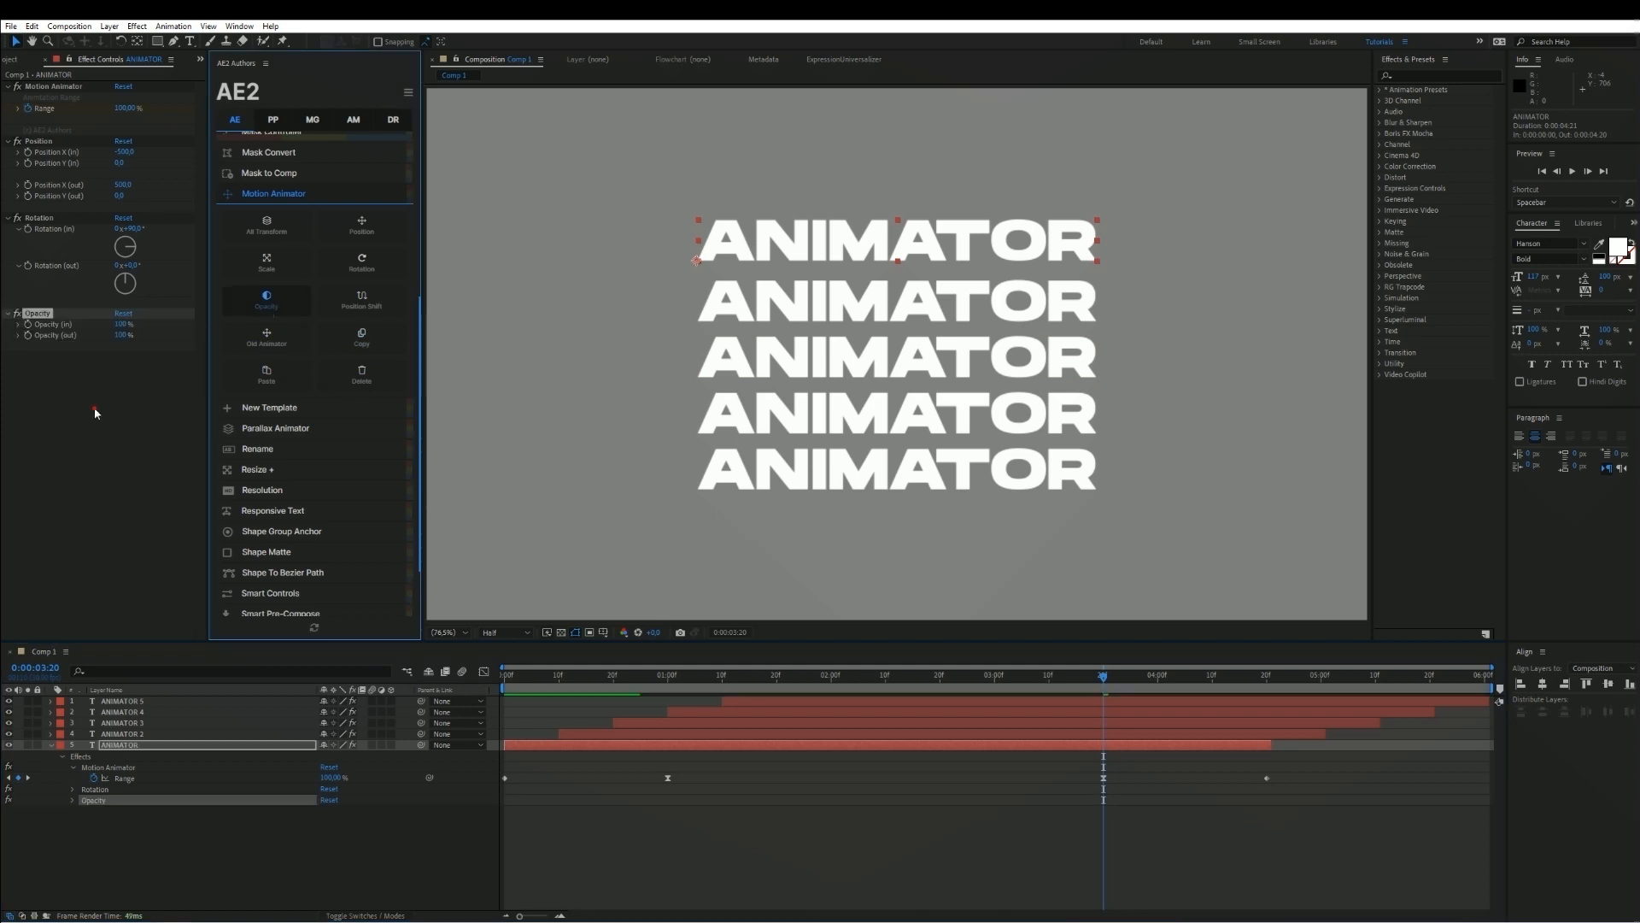
left_click(123, 336)
key("Return")
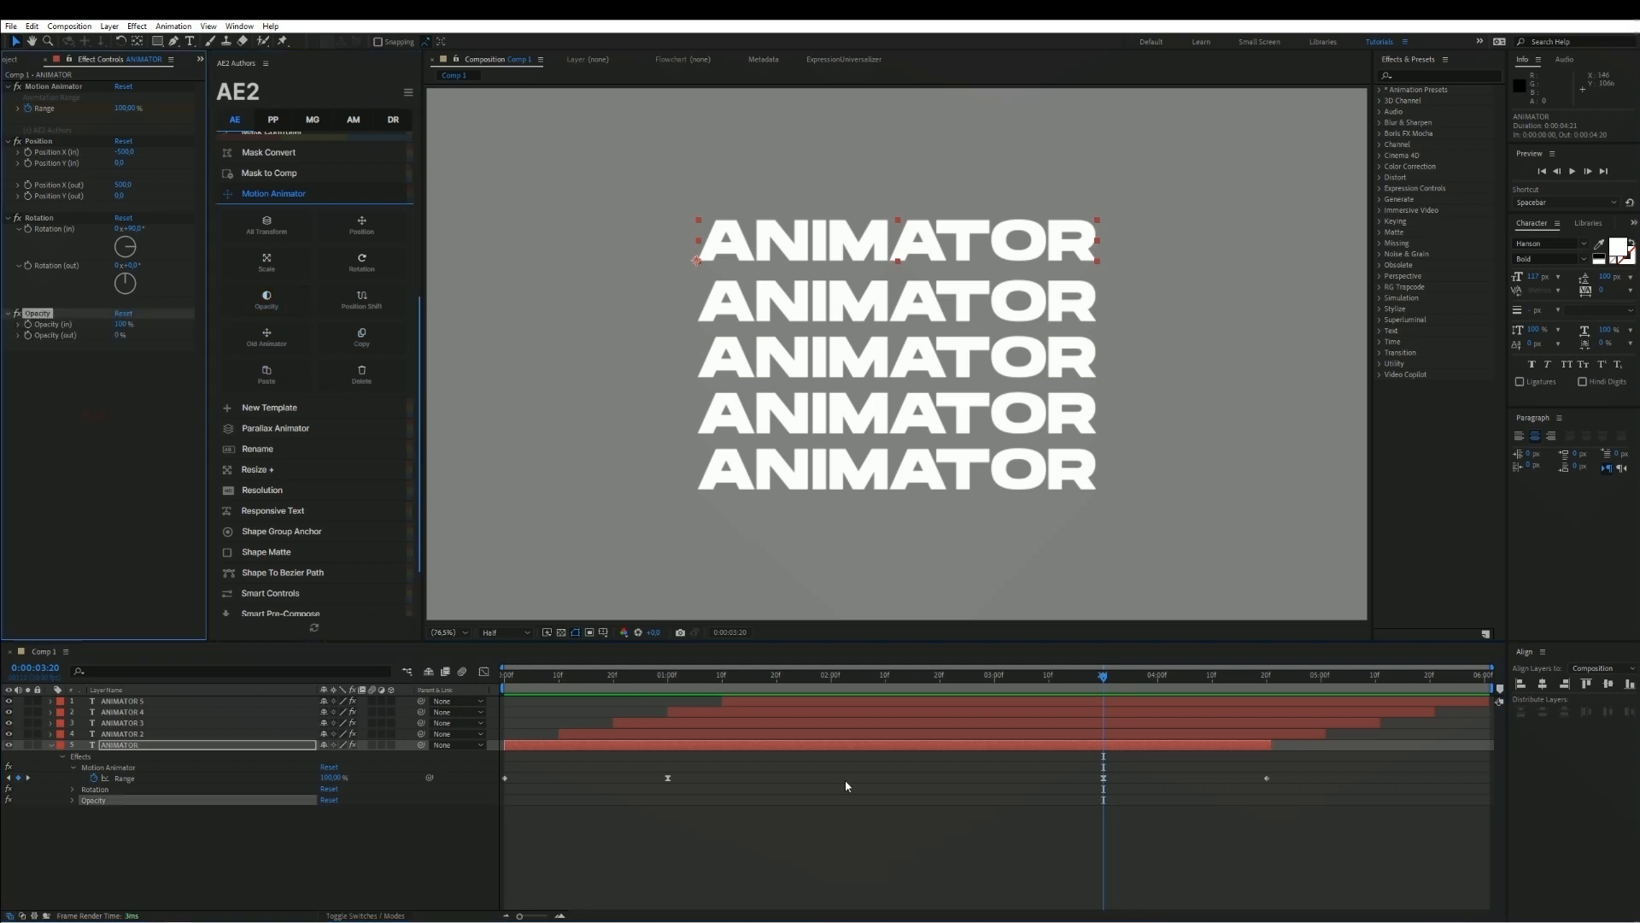
Preview the ANIMATOR layer on its own in solo mode, then unsolo it and collapse its properties
left_click(920, 824)
key("space")
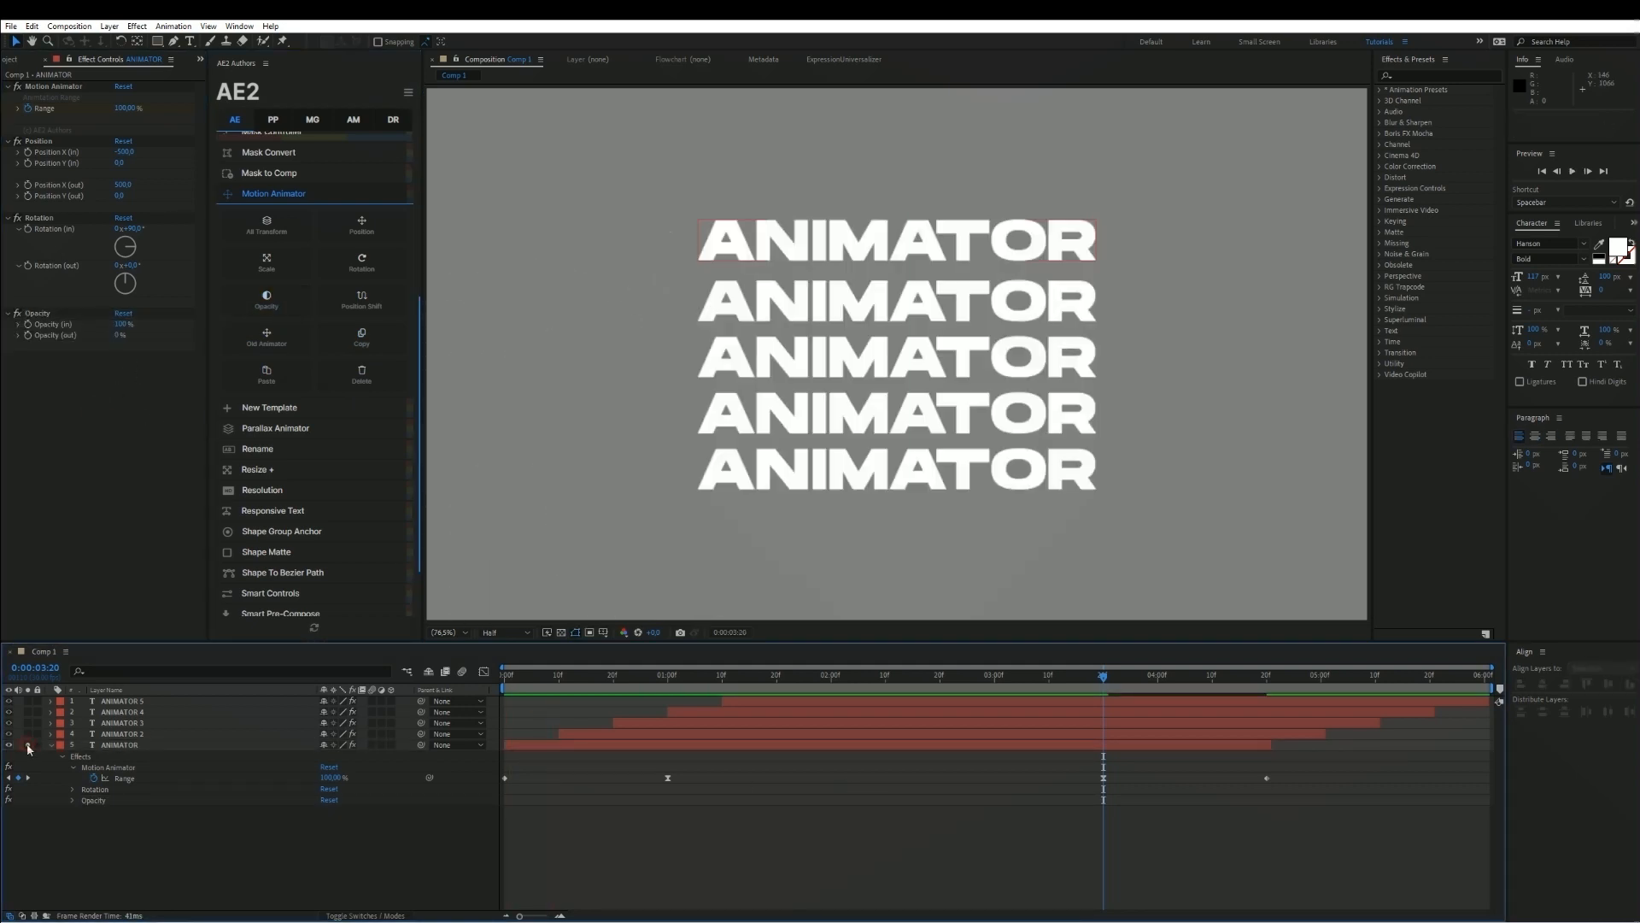
left_click(27, 744)
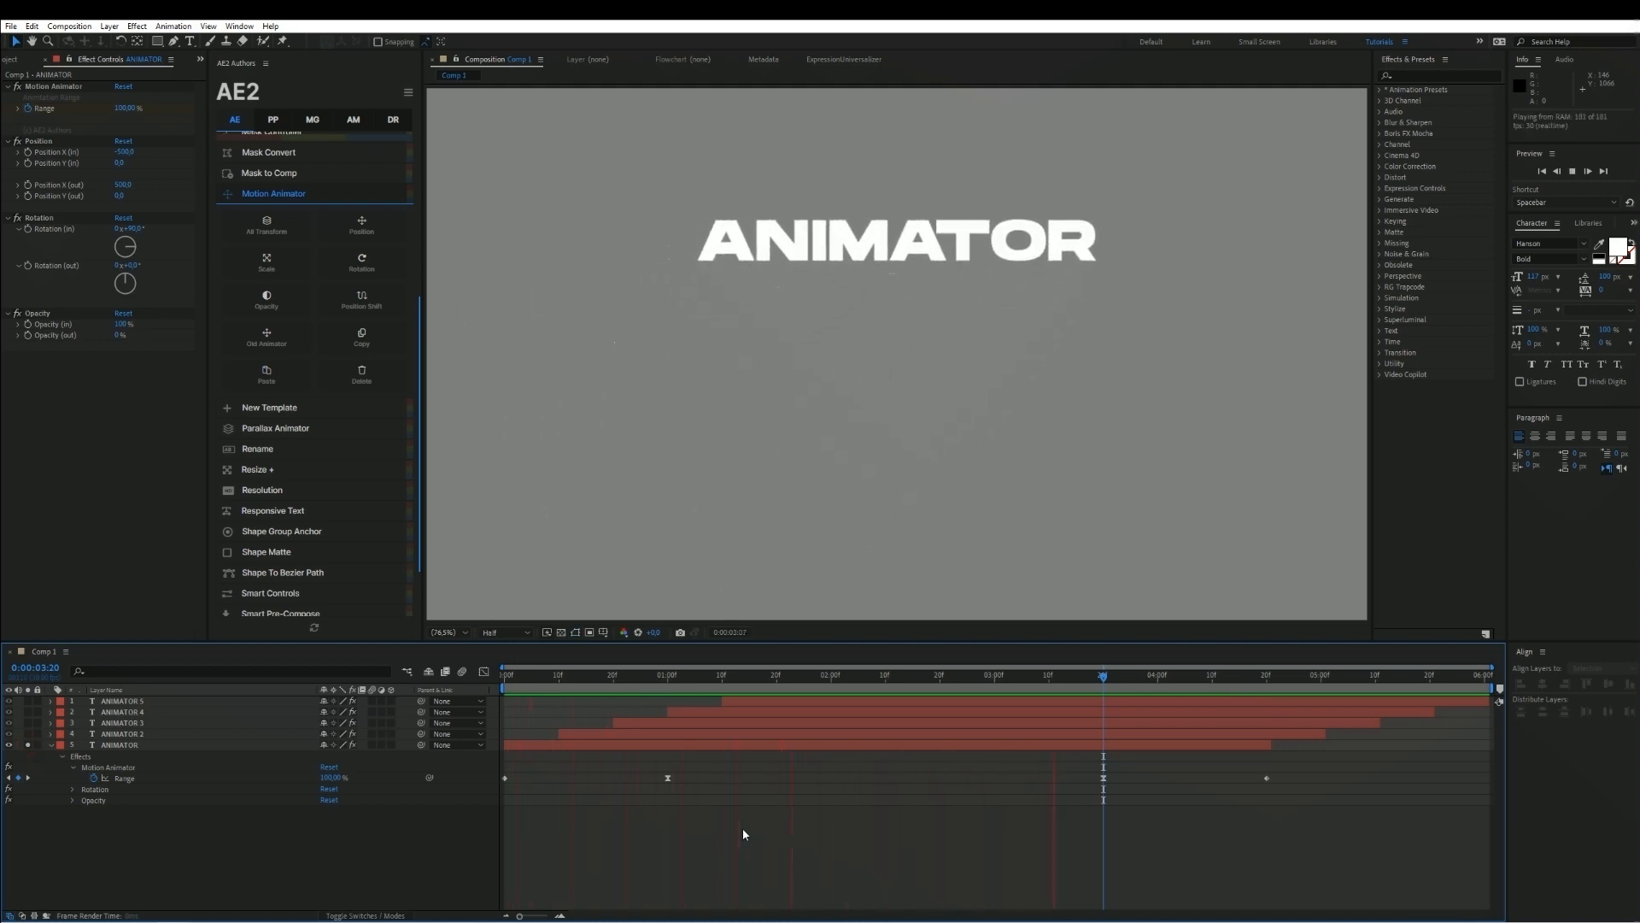
key("space")
key("space")
key("space")
left_click(28, 745)
left_click(51, 744)
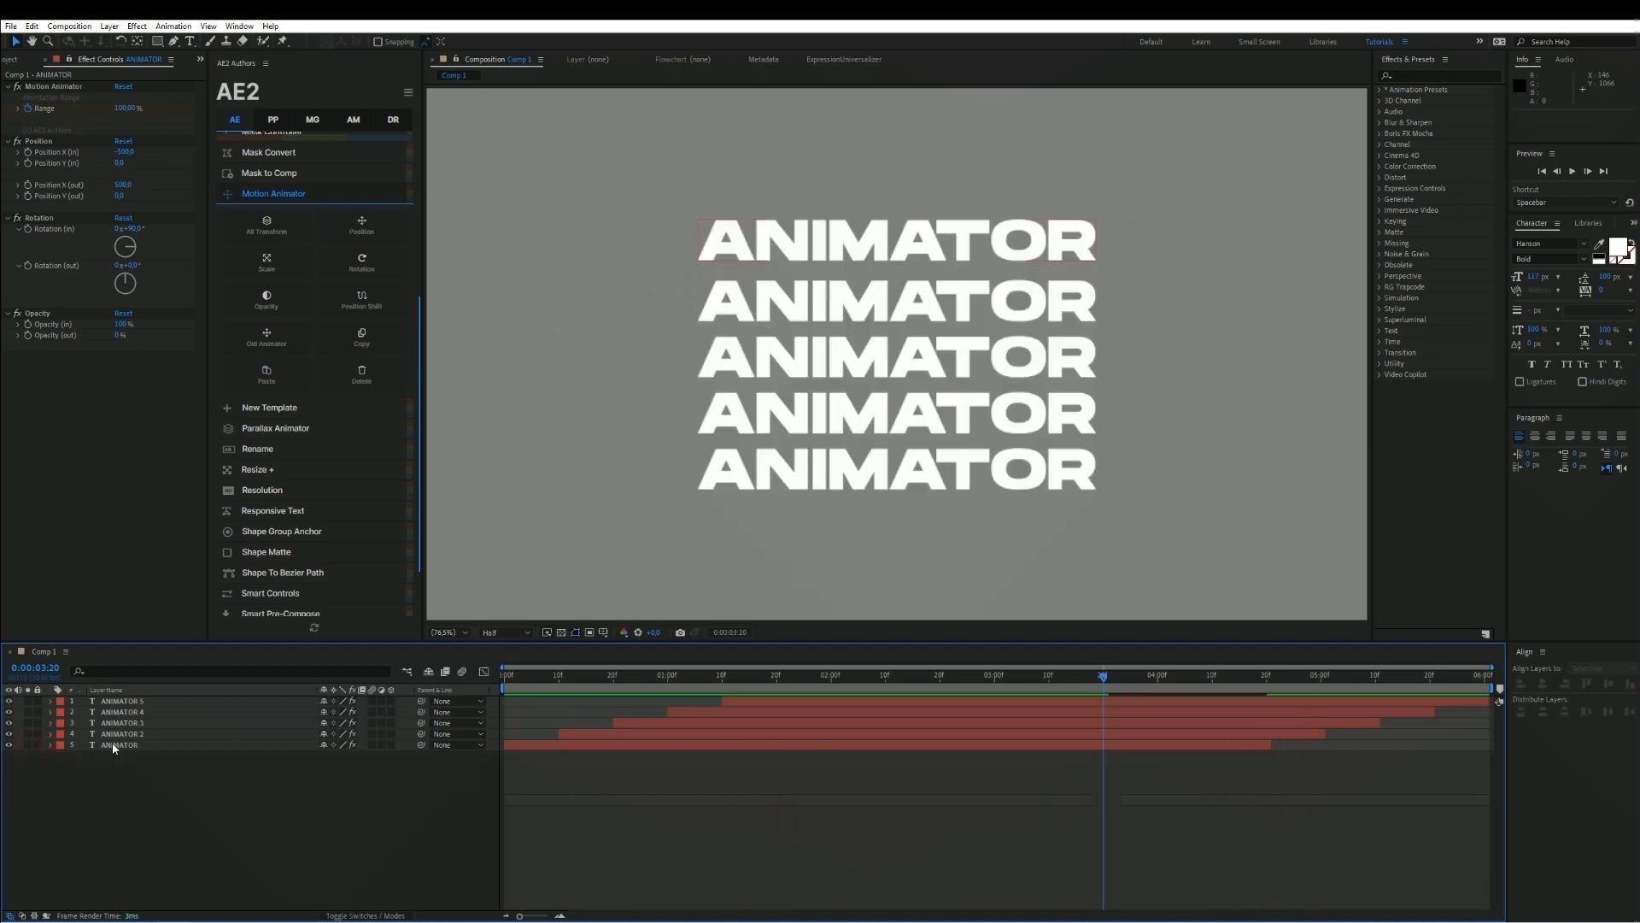
Copy ANIMATOR's motion animator with its exit and opacity settings, paste it onto ANIMATOR 2 through ANIMATOR 5, and preview
left_click(114, 745)
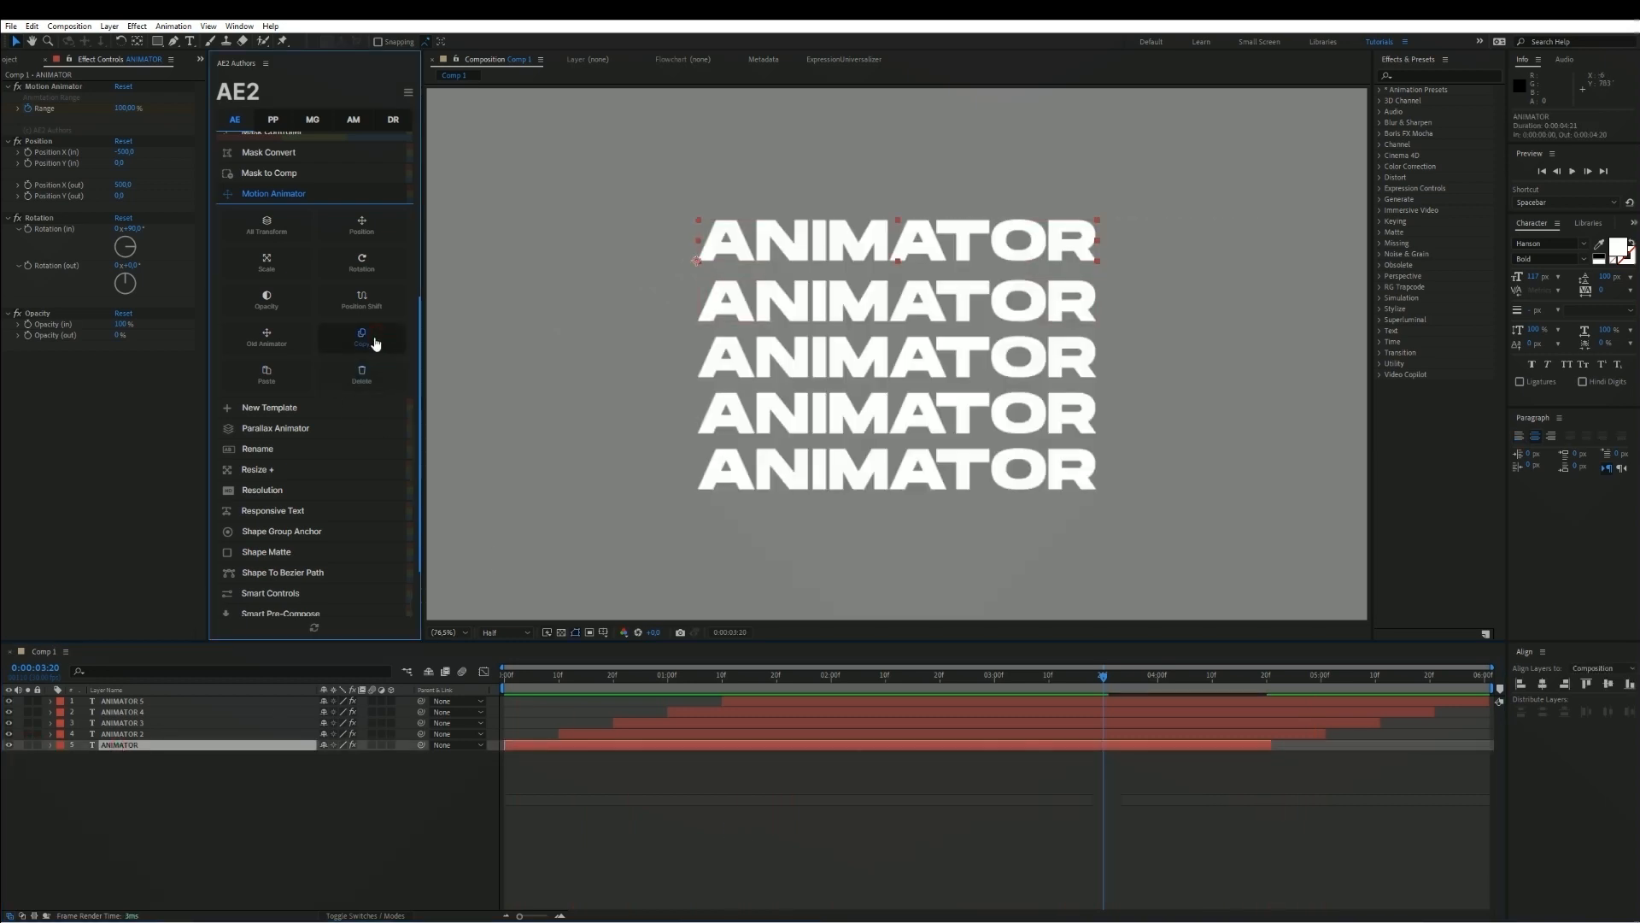
left_click(128, 734)
left_click(120, 701, "shift")
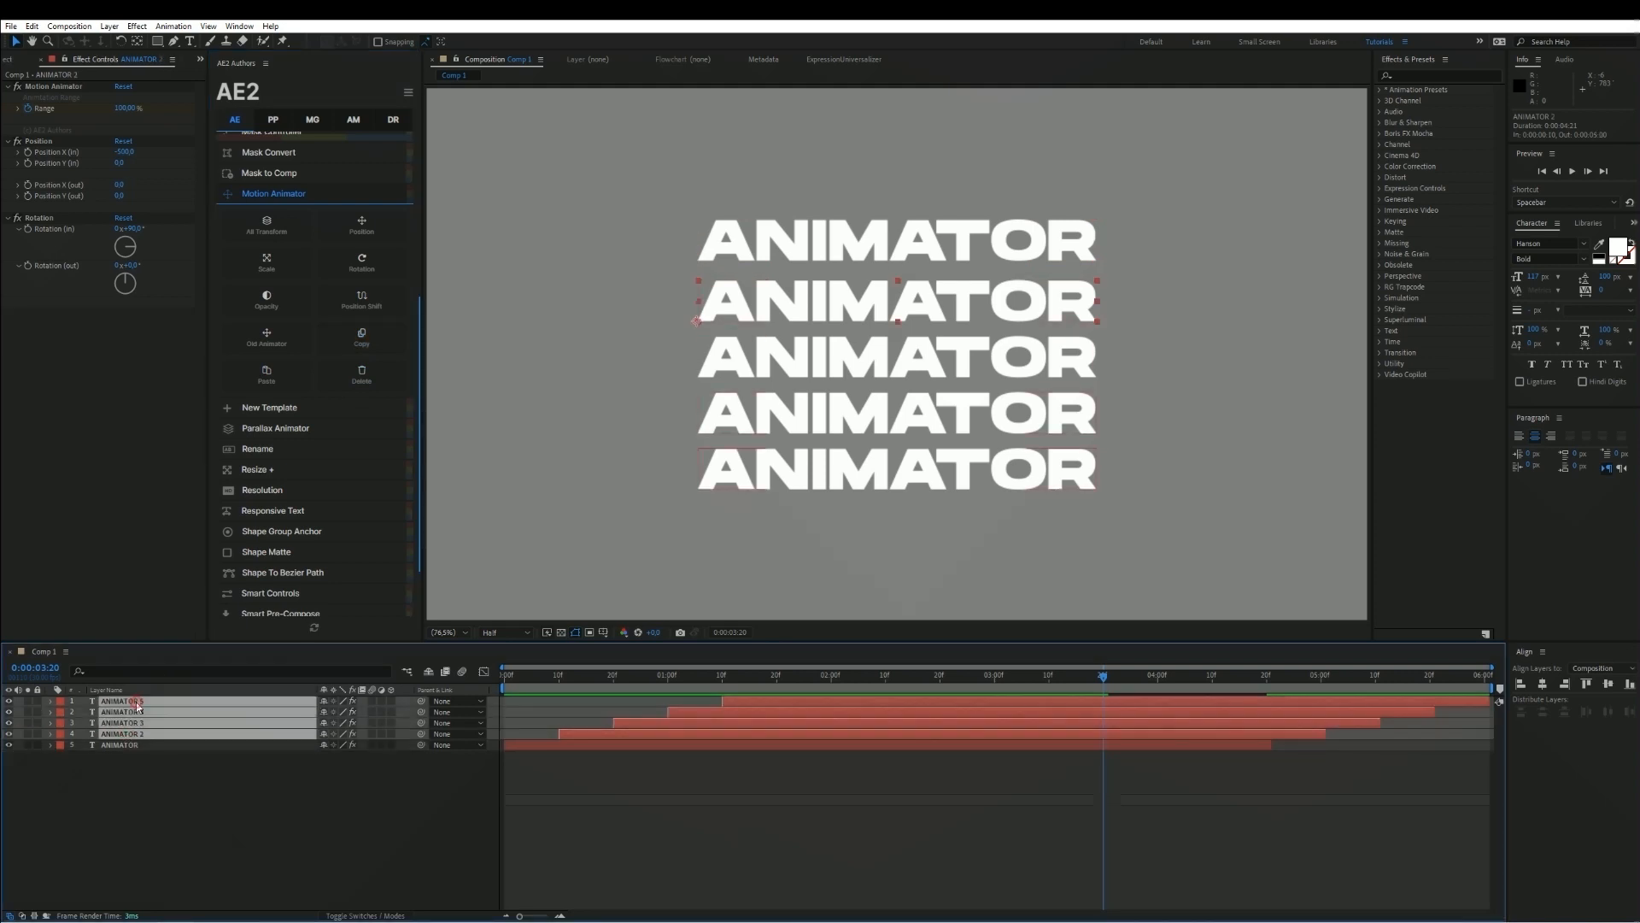
left_click(267, 374)
left_click(624, 812)
key("space")
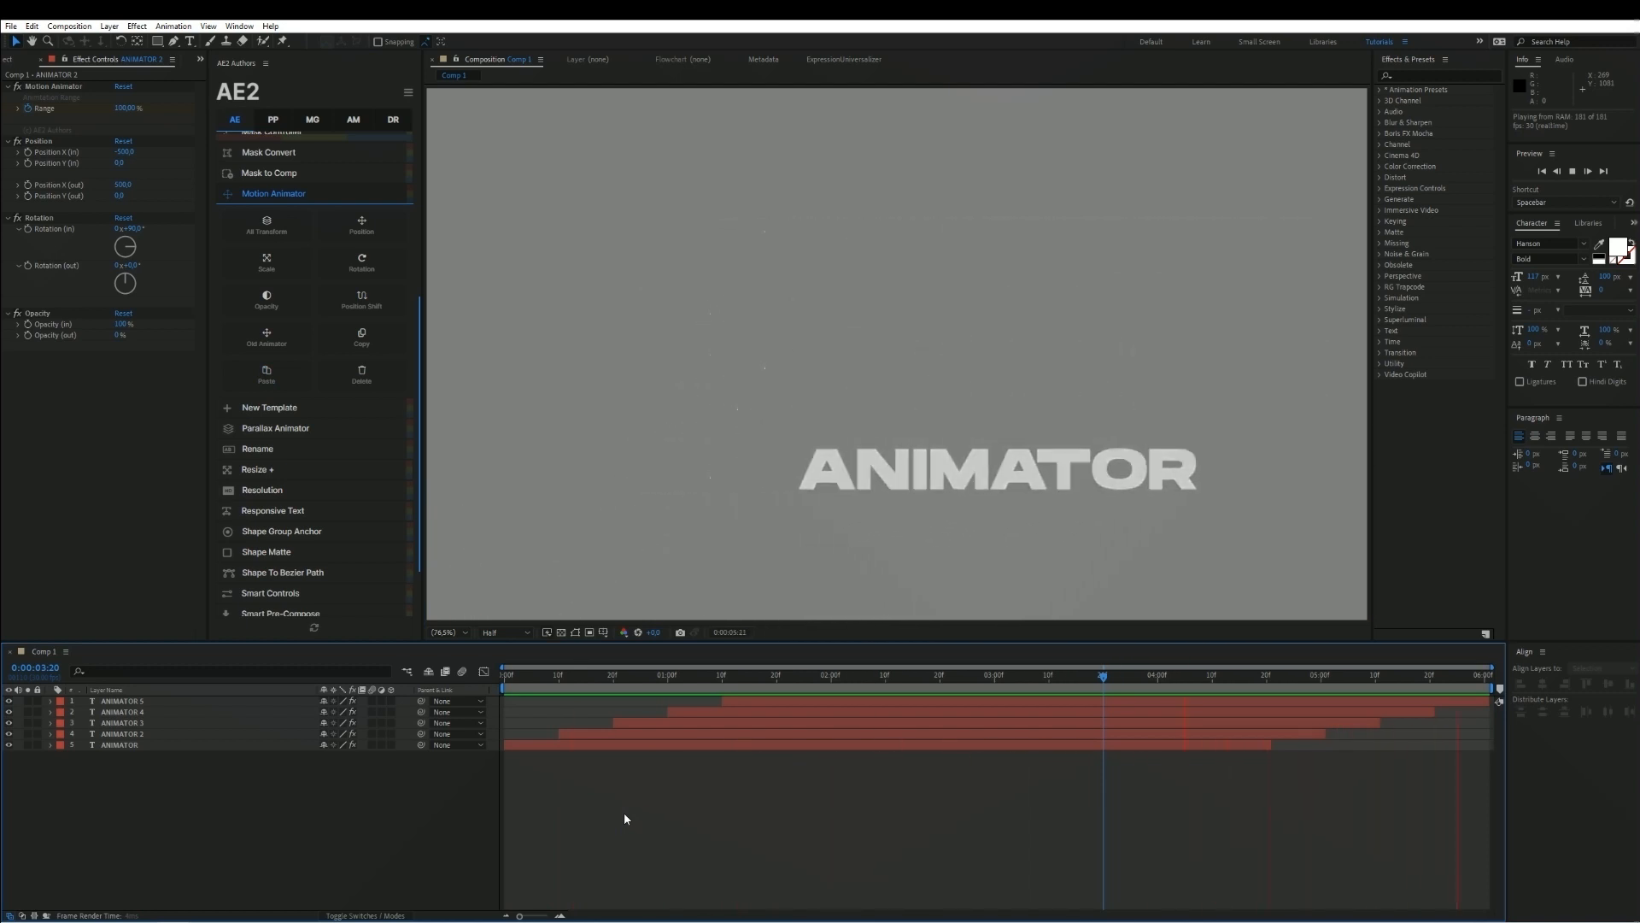
key("space")
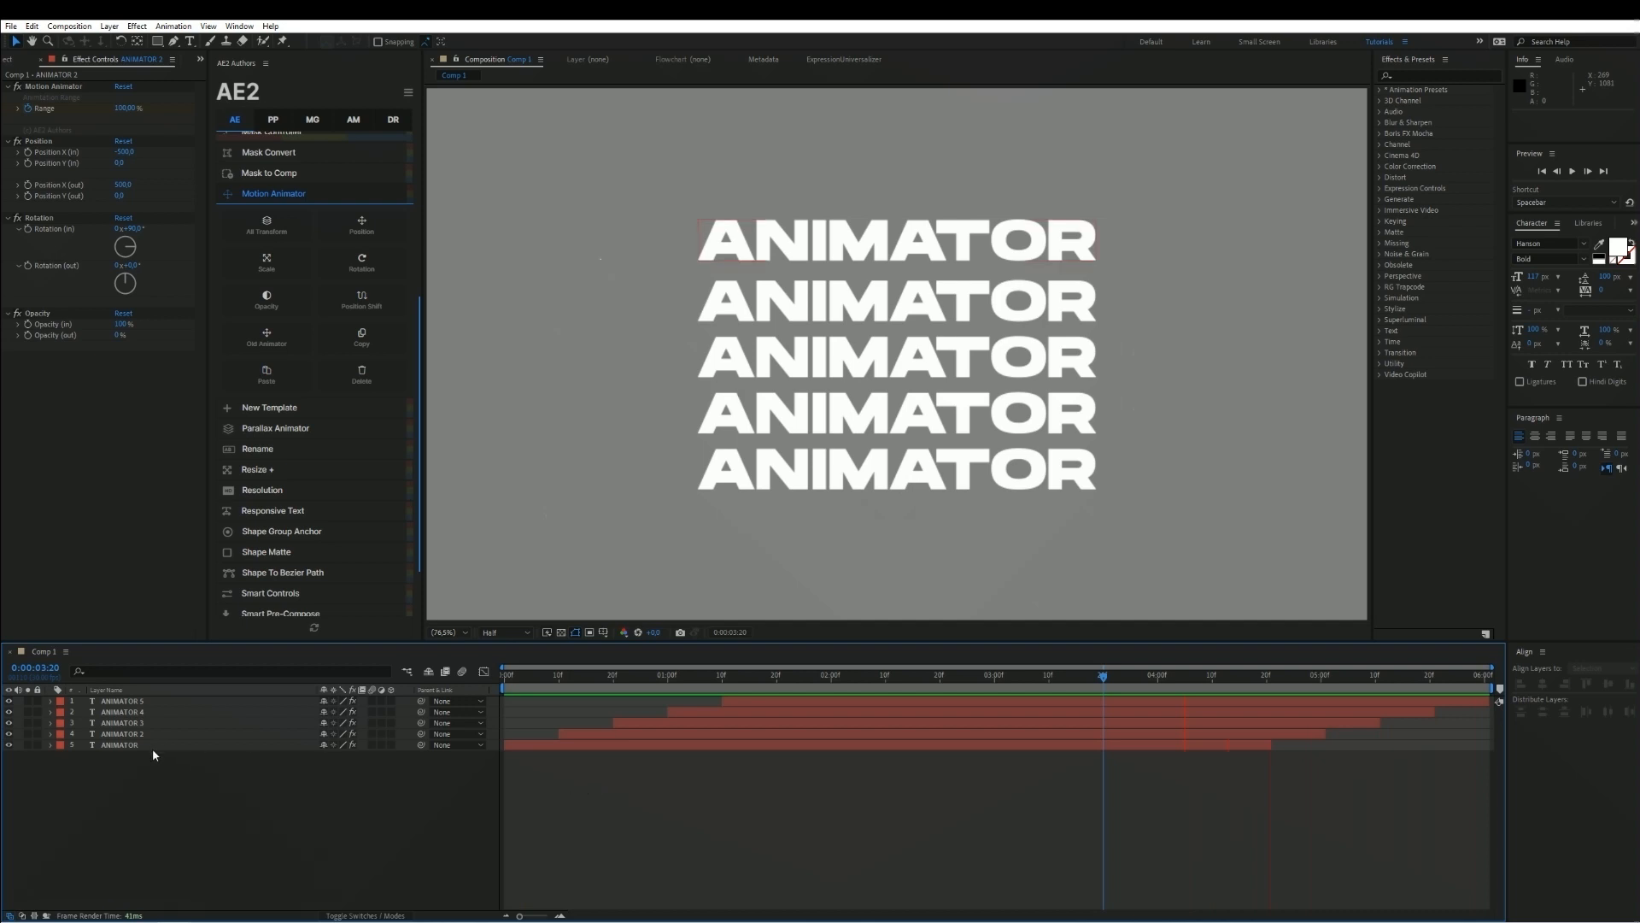
Delete the text layers ANIMATOR 2 through ANIMATOR 5, keeping only the ANIMATOR layer
left_click_drag(152, 760, 156, 678)
left_click(774, 812)
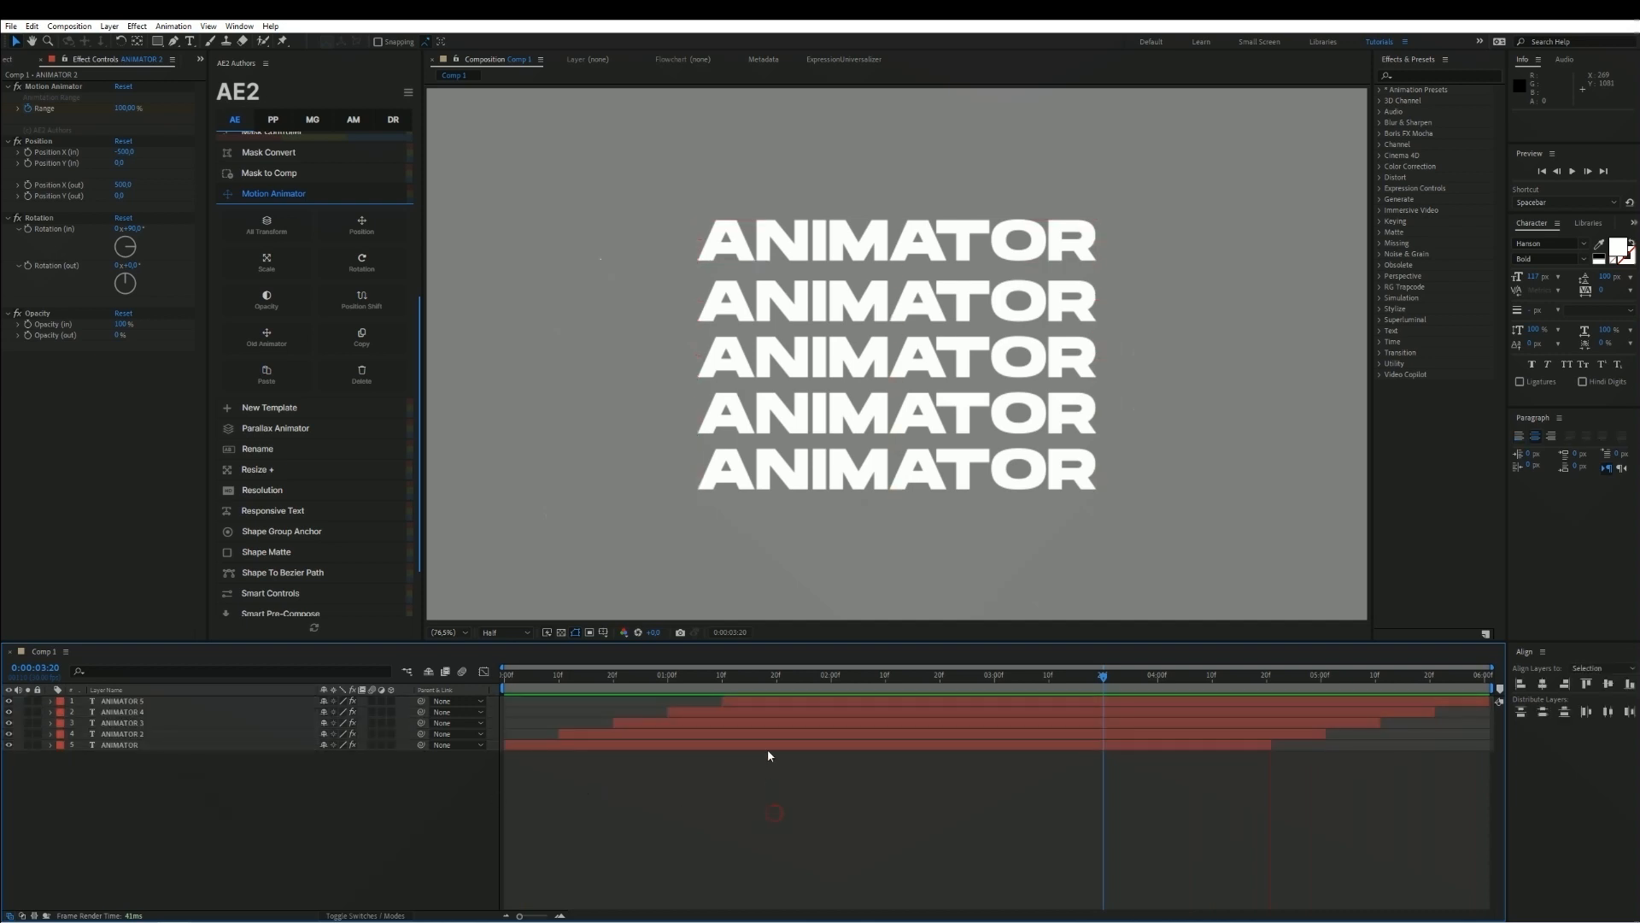
left_click(780, 734)
left_click(786, 702, "shift")
key("Delete")
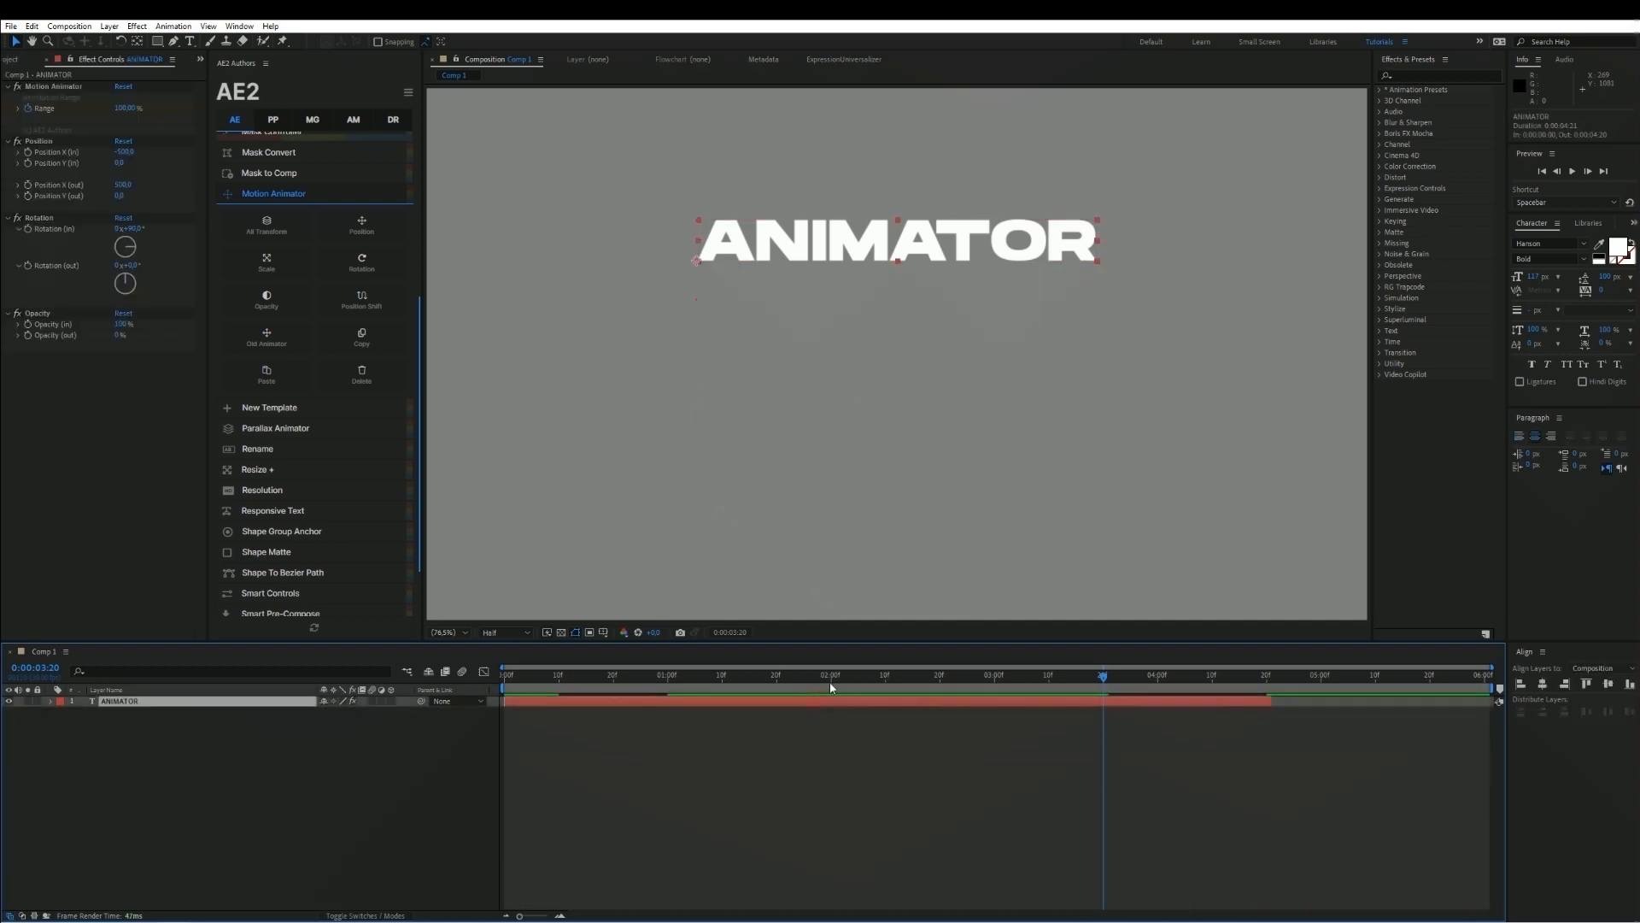
Remove the motion animator from the remaining ANIMATOR layer and move the current time to 2:00
left_click_drag(829, 677, 792, 757)
left_click(362, 376)
left_click(718, 725)
left_click_drag(684, 677, 825, 733)
left_click(835, 702)
mouse_move(827, 678)
left_mouse_down()
mouse_move(871, 681)
mouse_move(441, 679)
mouse_move(832, 709)
left_mouse_up()
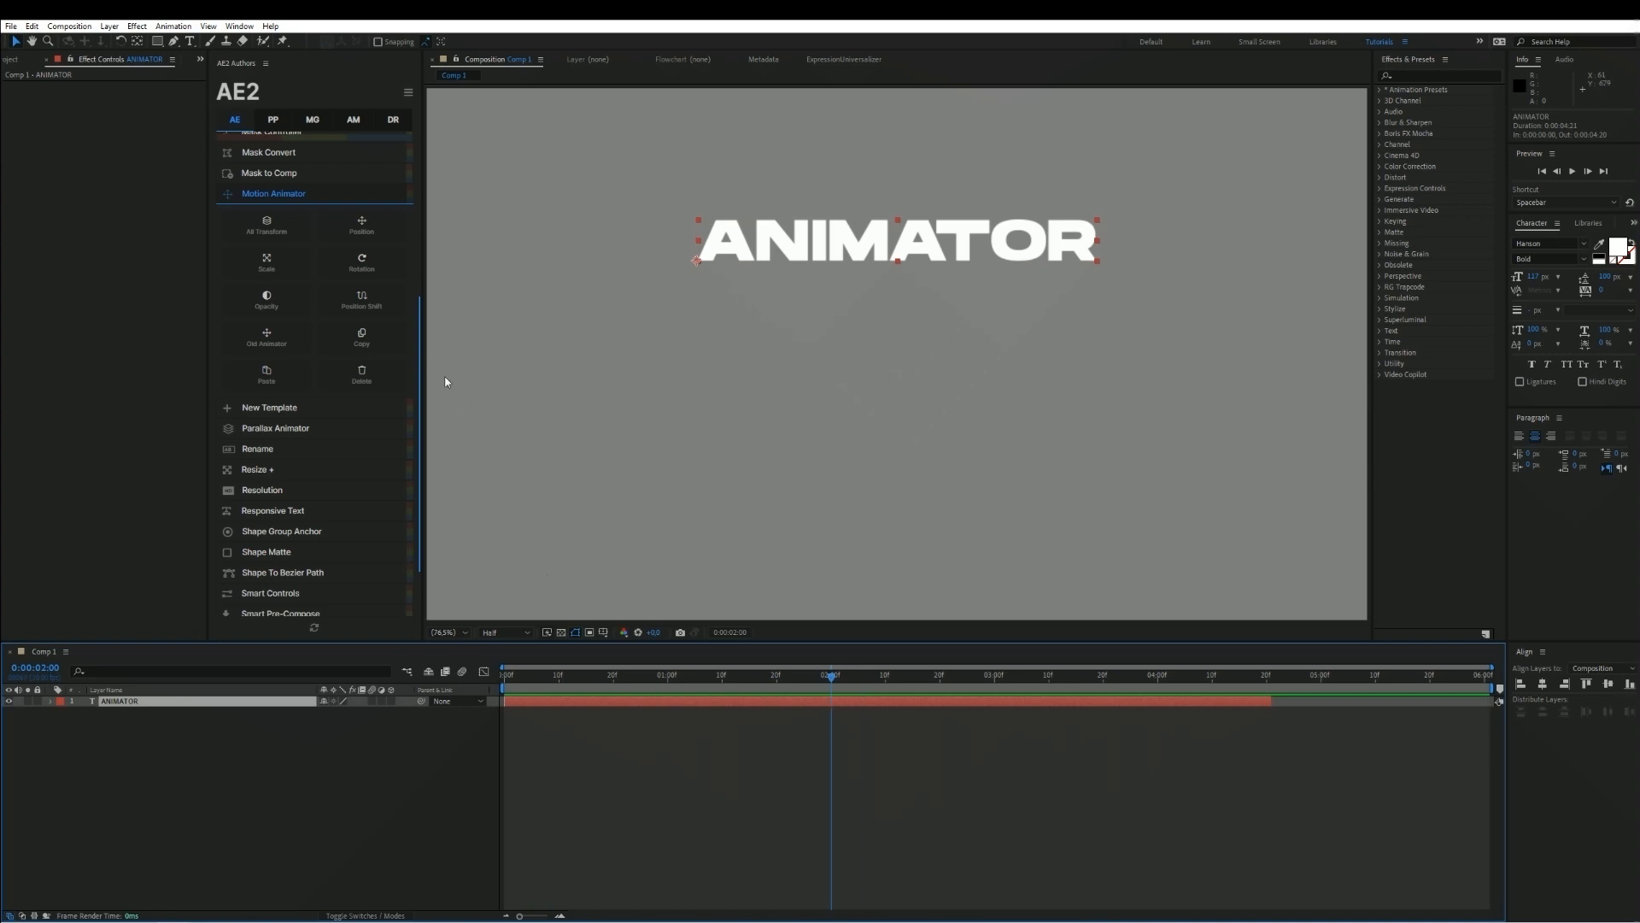
Add Position Shift to the ANIMATOR layer and keyframe Range at 0% at 0:00 and 100% at 1:00
left_click(371, 313)
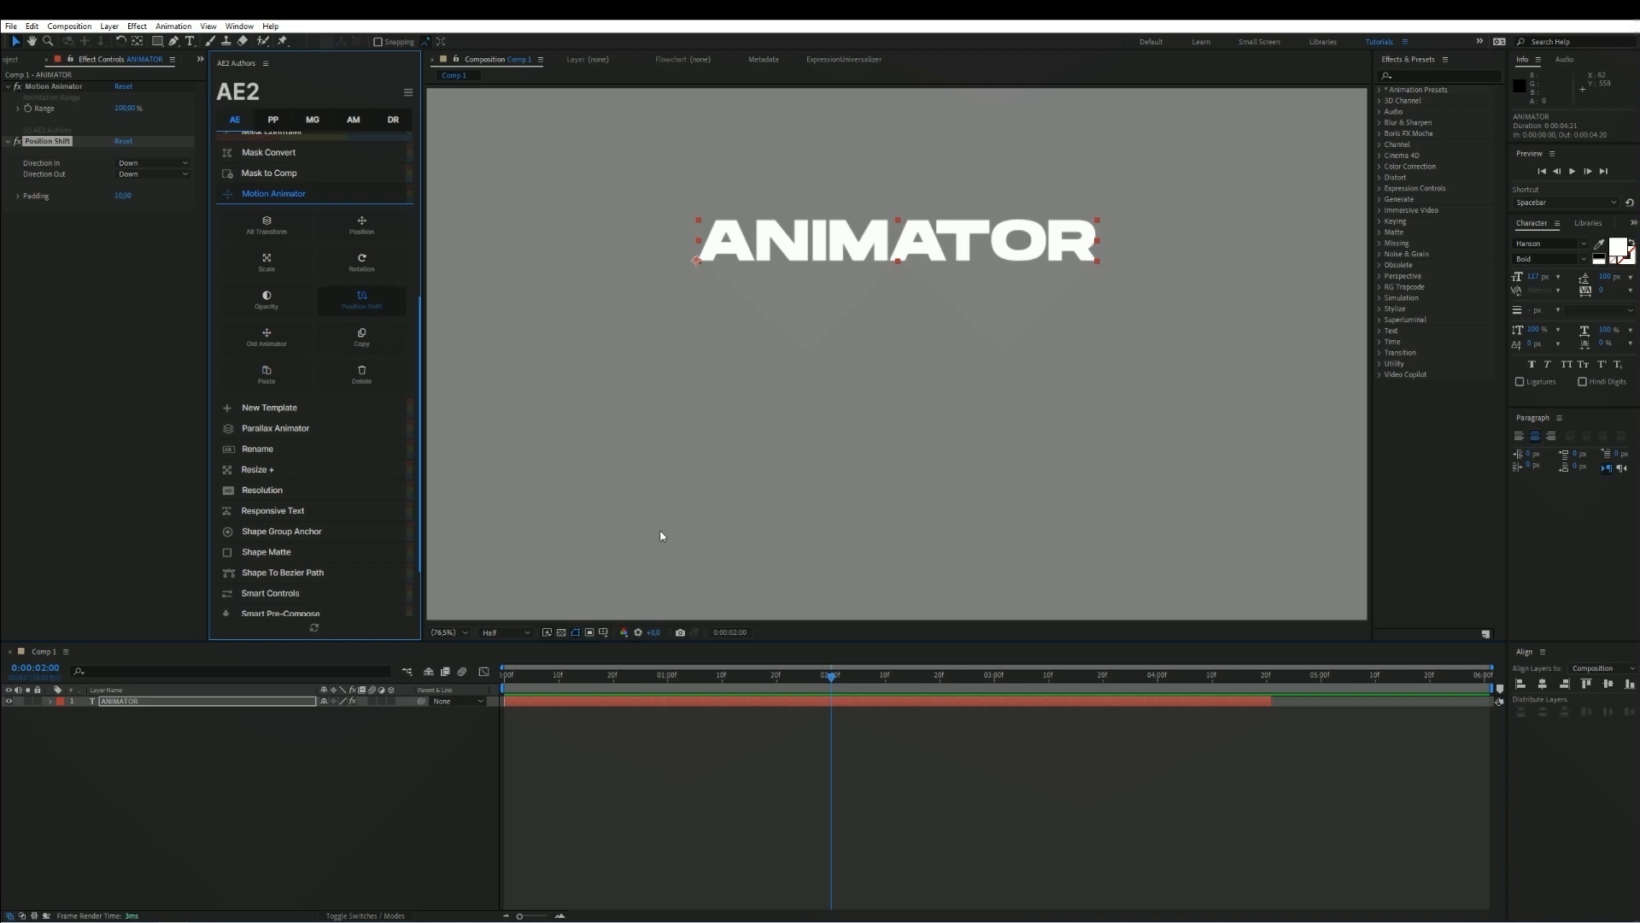
left_click_drag(831, 675, 431, 684)
left_click(53, 129)
left_click(125, 110)
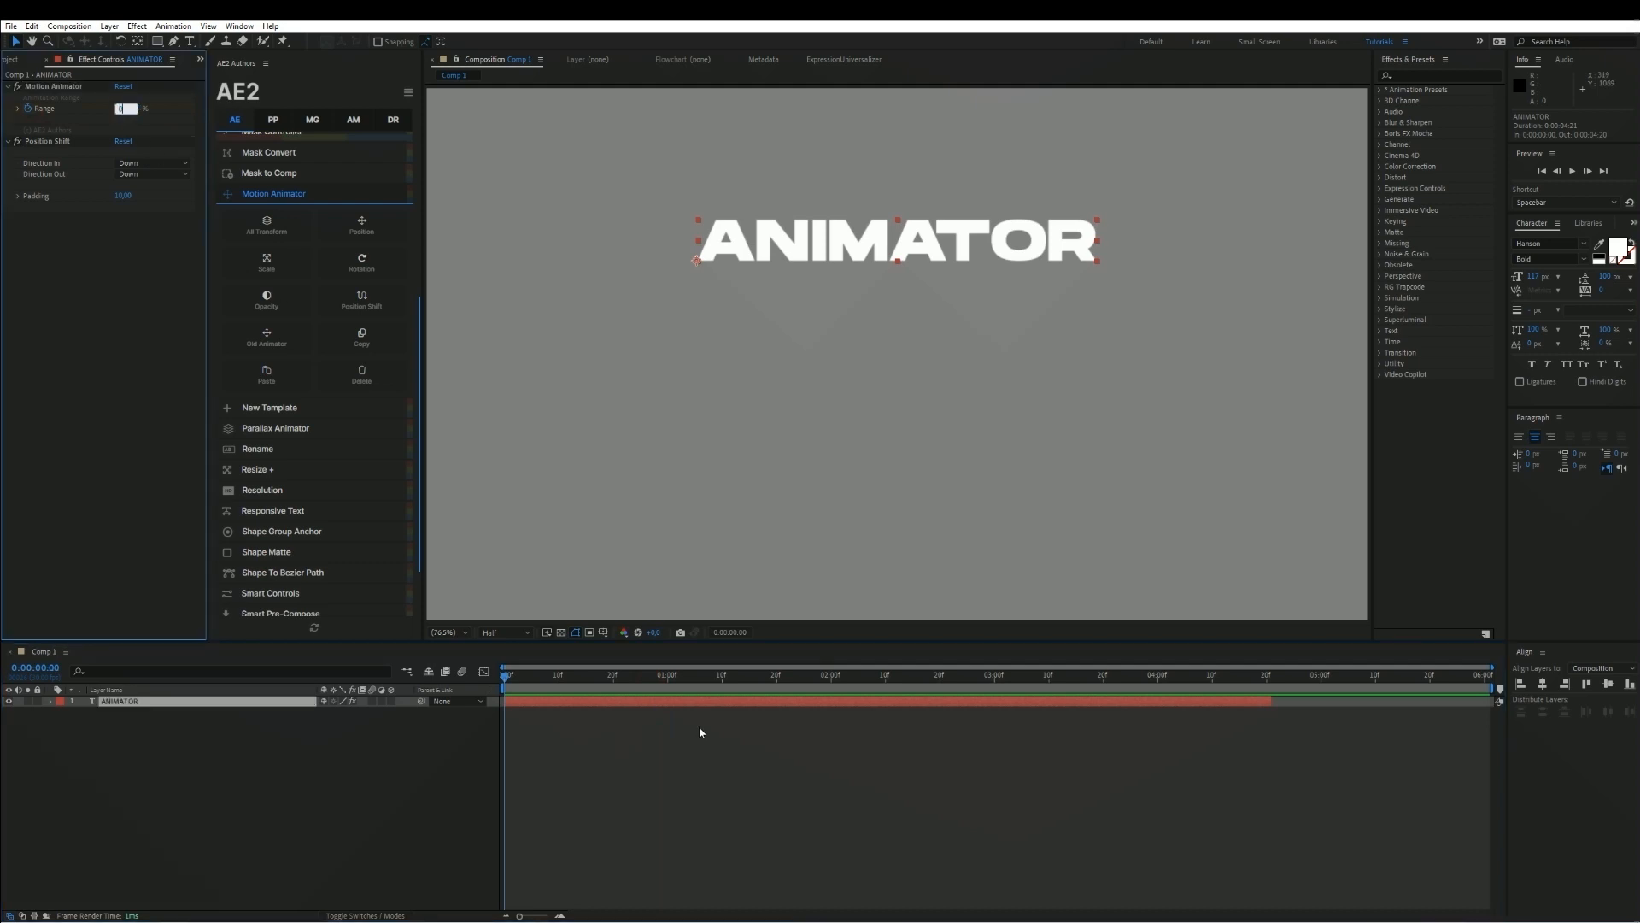
type("0")
key("Return")
key("u")
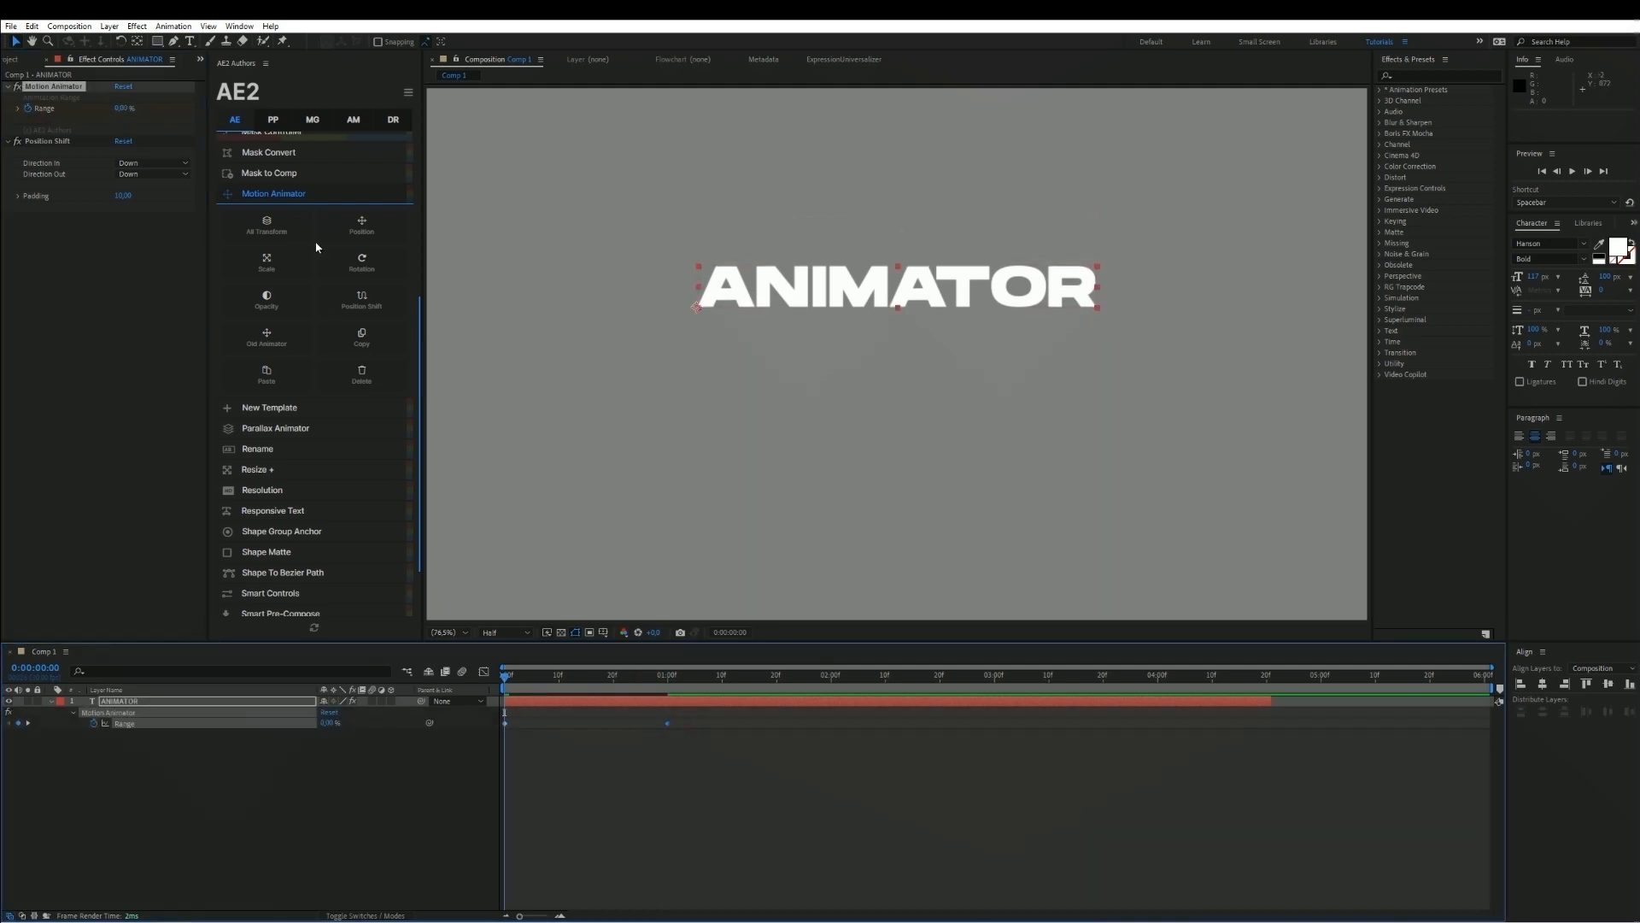
Ease the Range keyframe at 1:00 with a strength of 100 and preview the ANIMATOR layer's position shift
scroll(359, 265, "up", 10)
left_click_drag(352, 205, 390, 211)
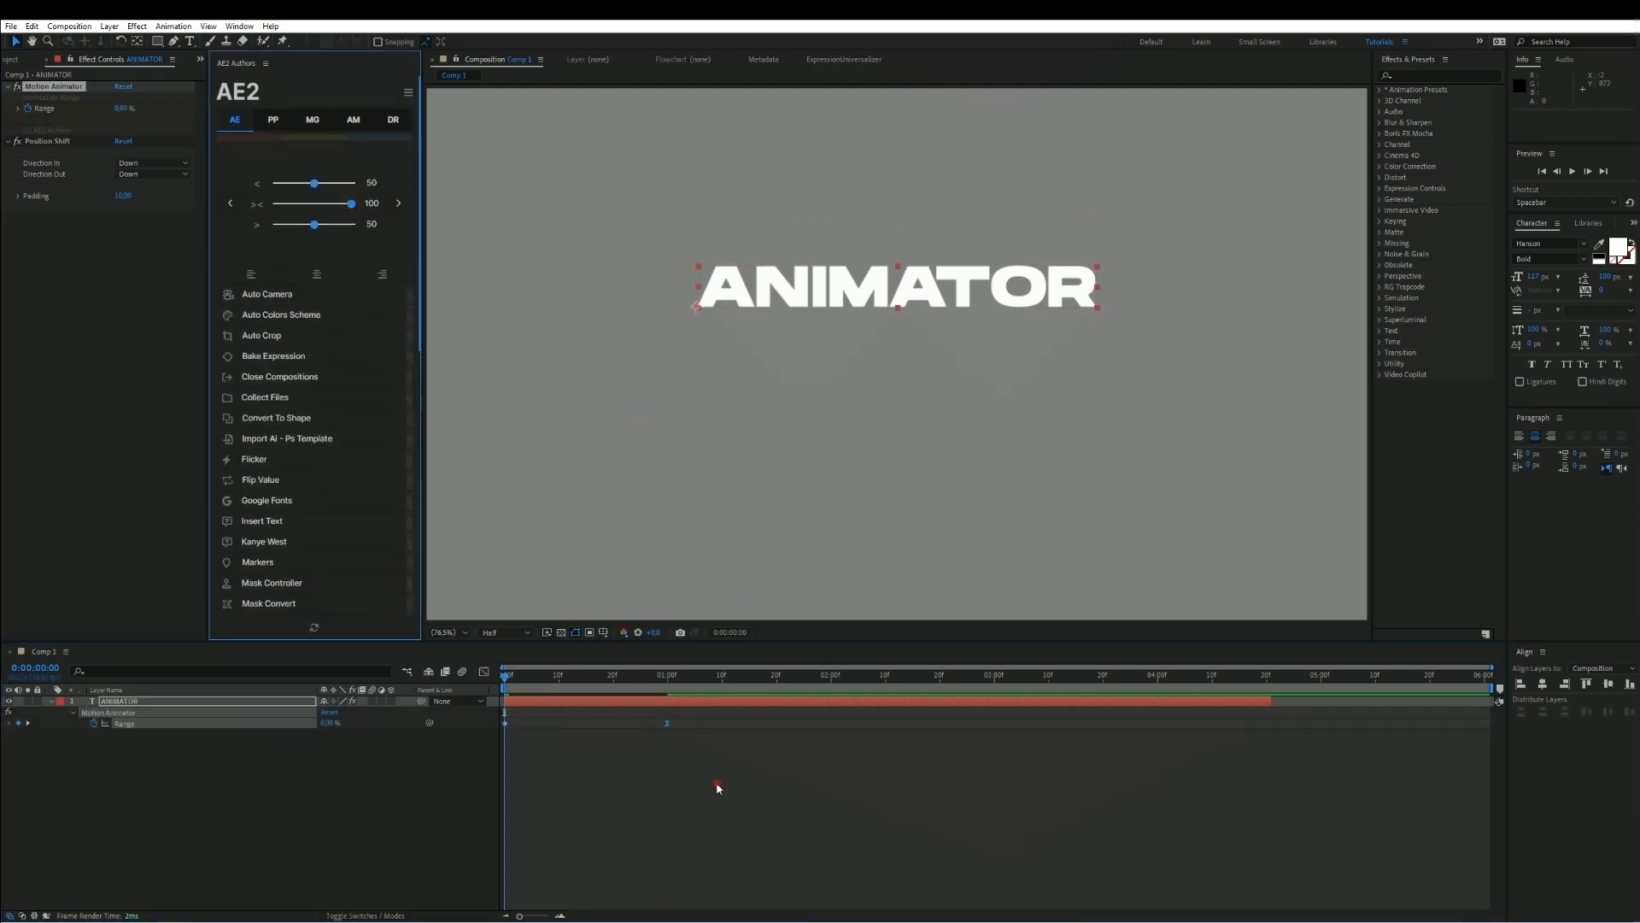
key("space")
left_click(663, 679)
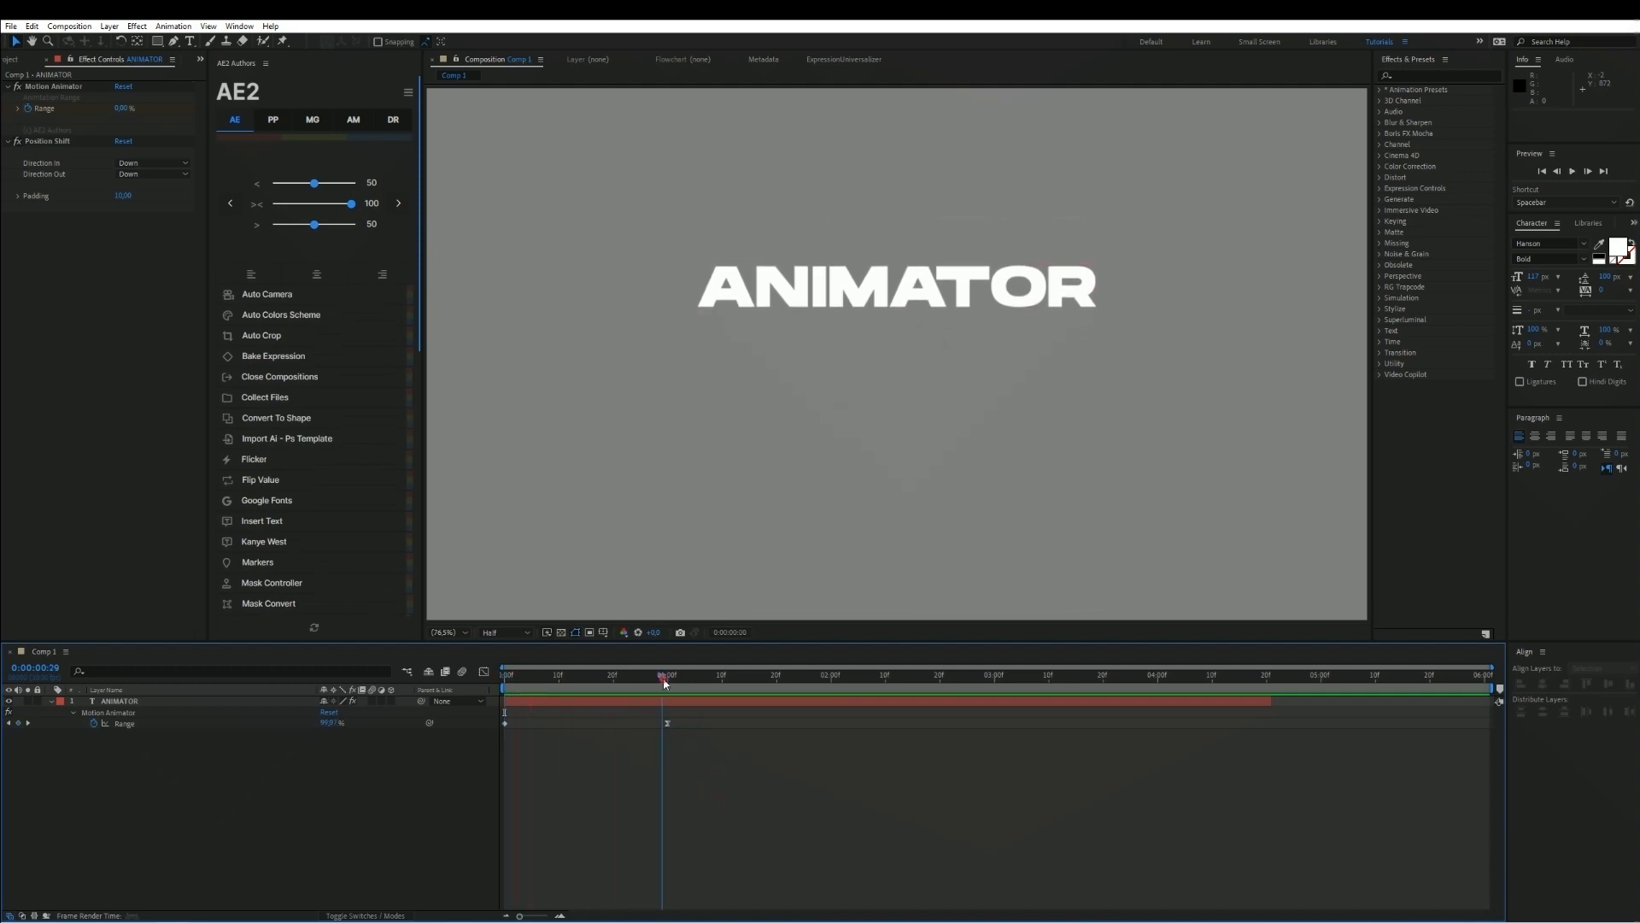
left_click_drag(664, 681, 668, 683)
left_click(49, 701)
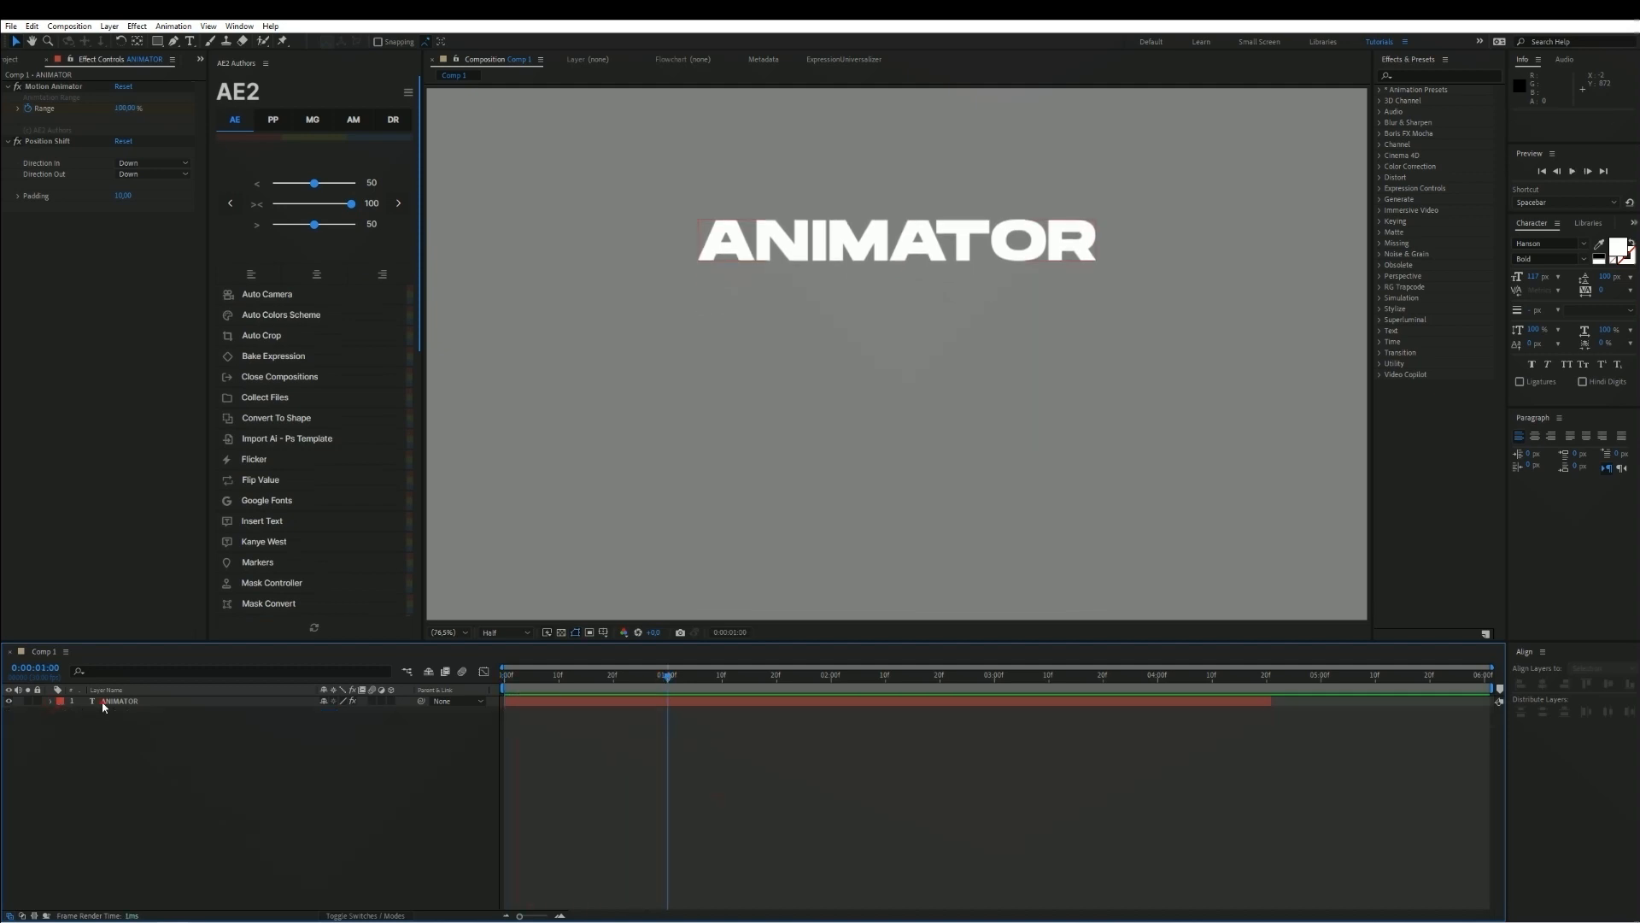
left_click(104, 701)
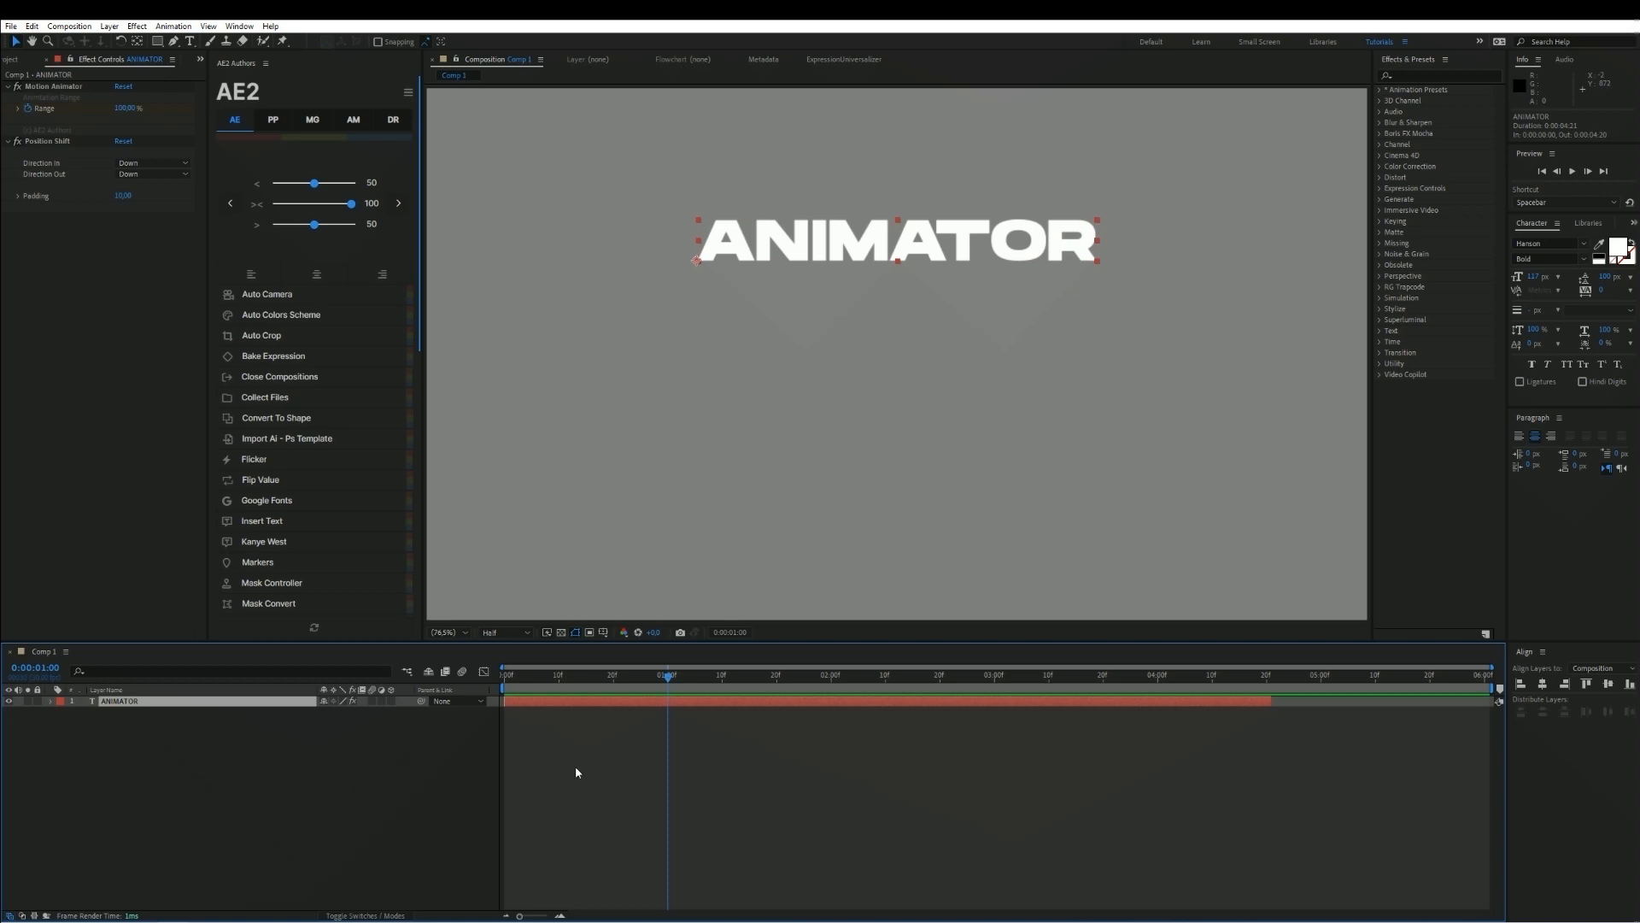
key("space")
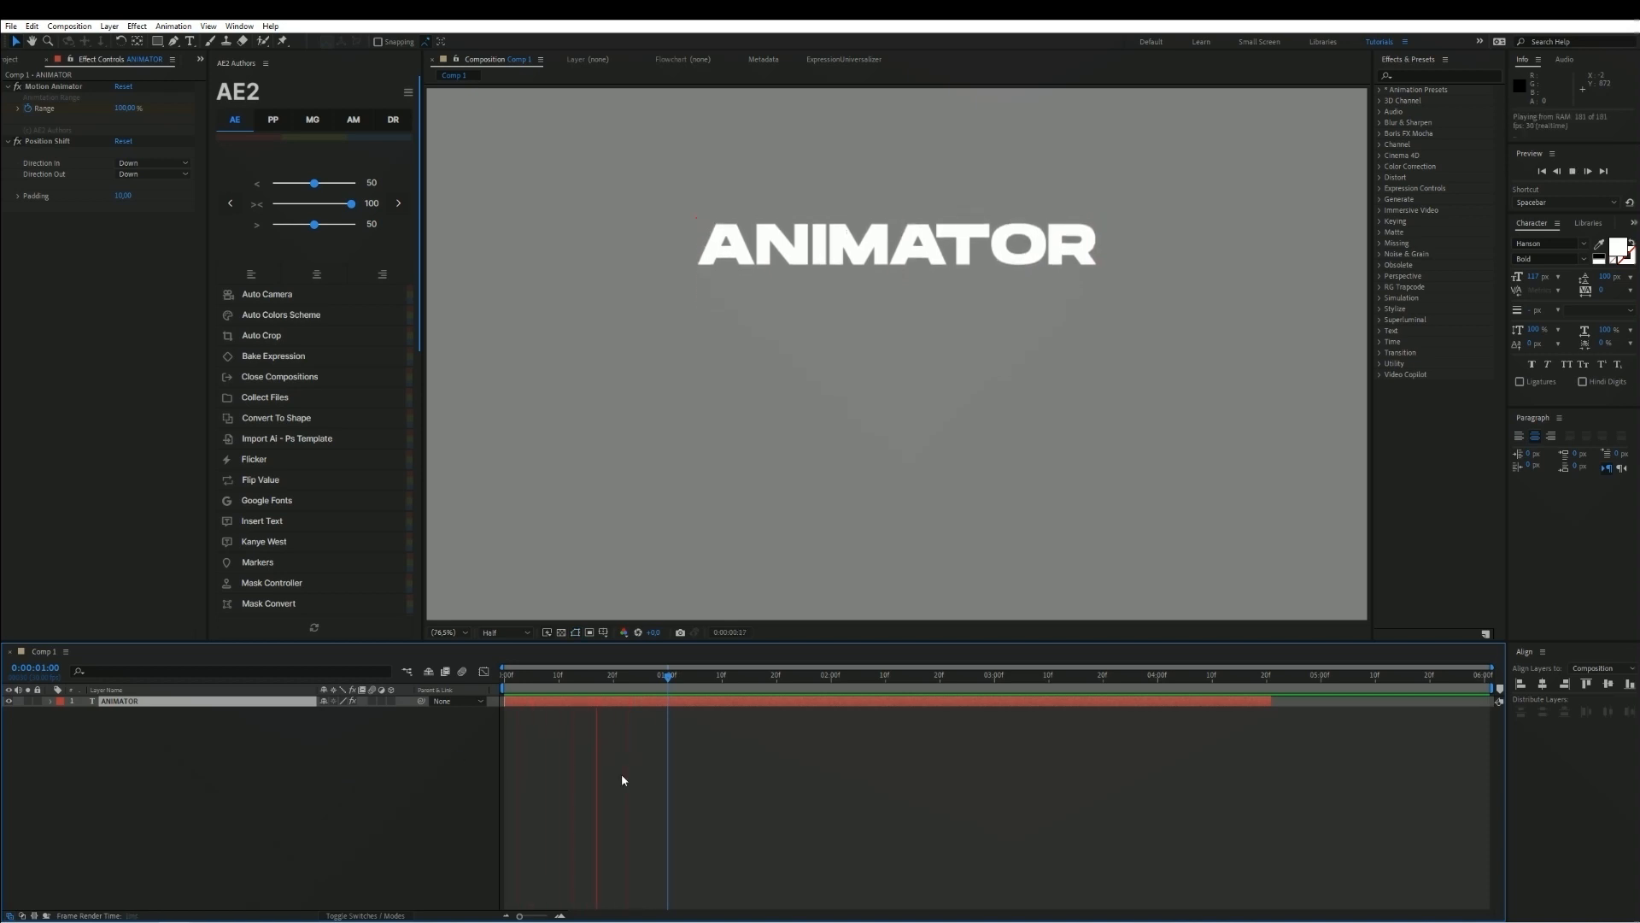
key("space")
Create a Shape Matte mask for the ANIMATOR layer and preview the masked text reveal
scroll(362, 564, "down", 5)
scroll(362, 573, "down", 1)
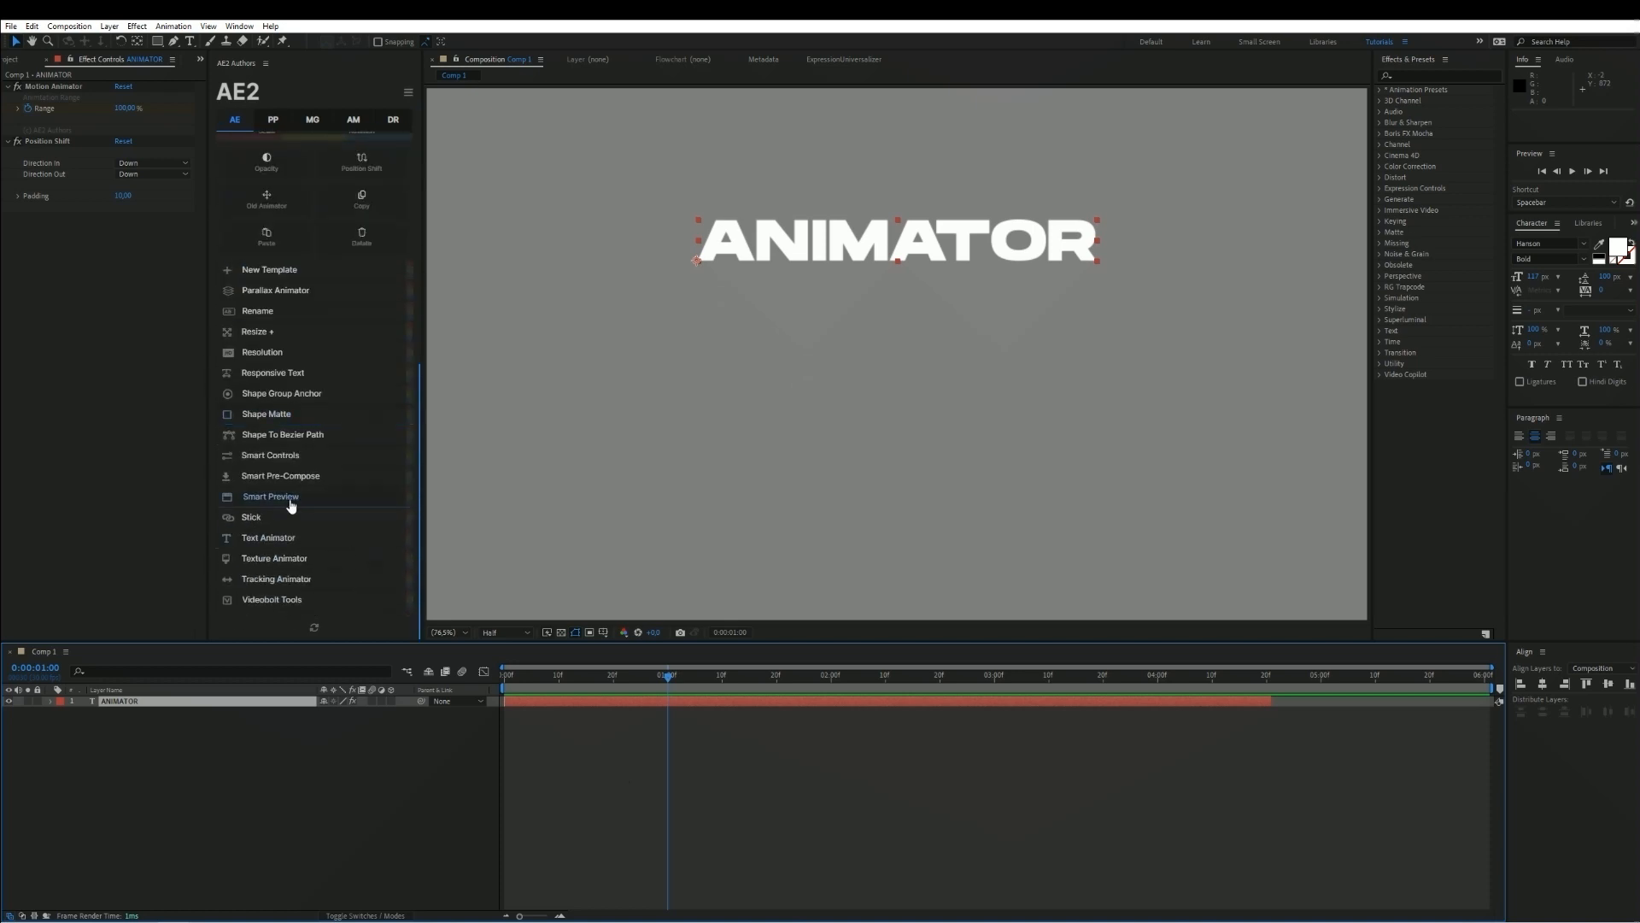
left_click(307, 418)
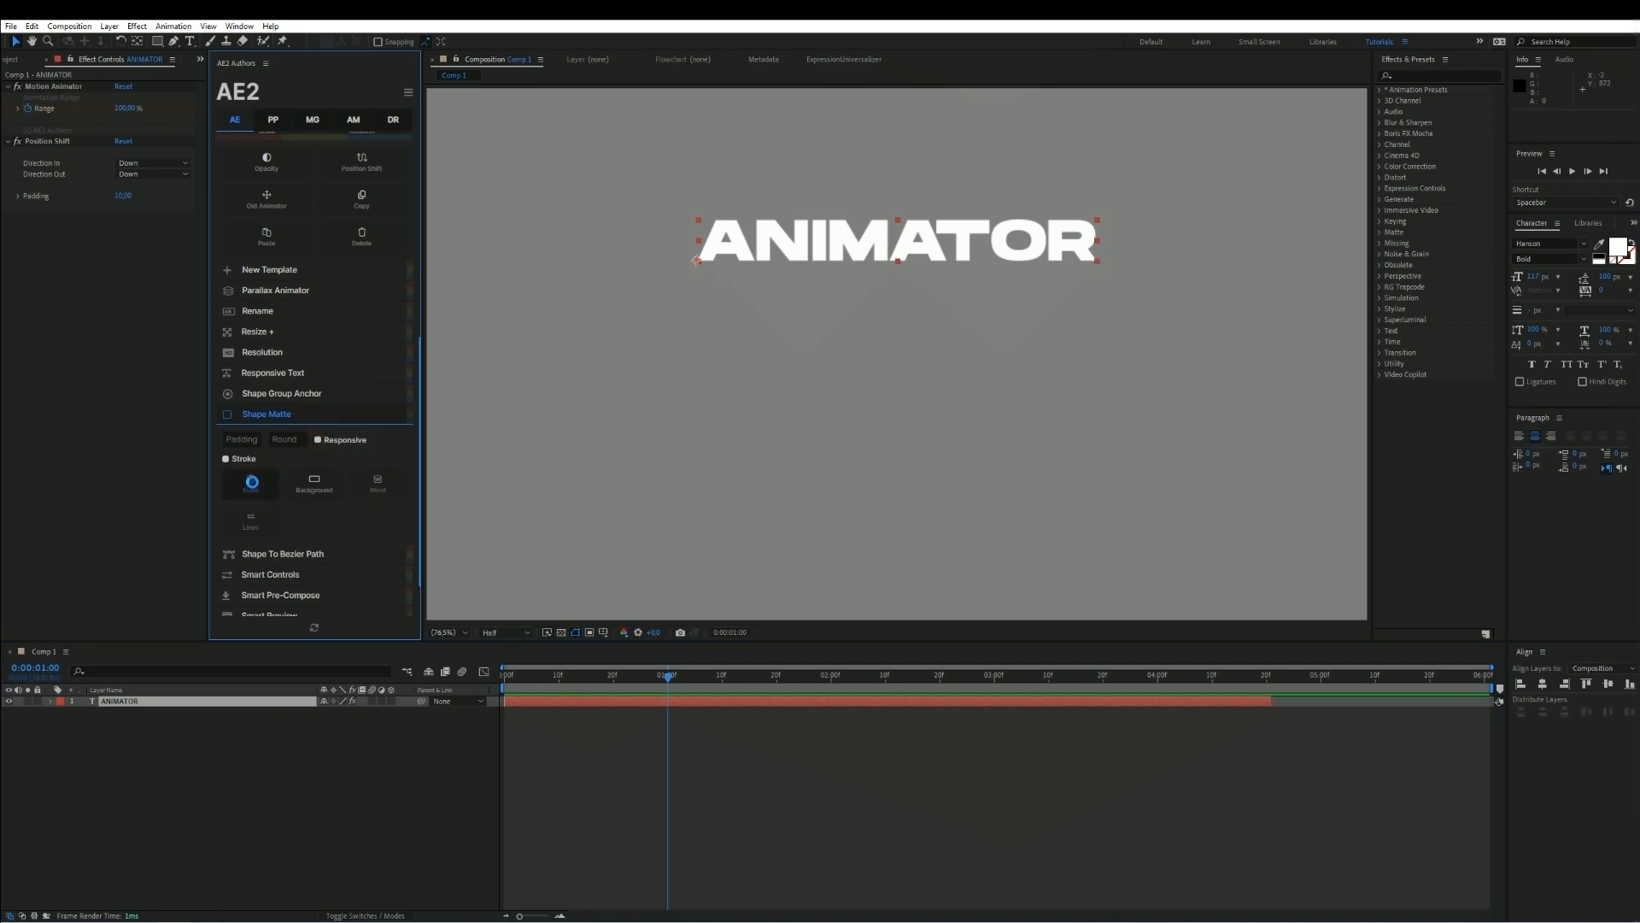
left_click(251, 483)
key("space")
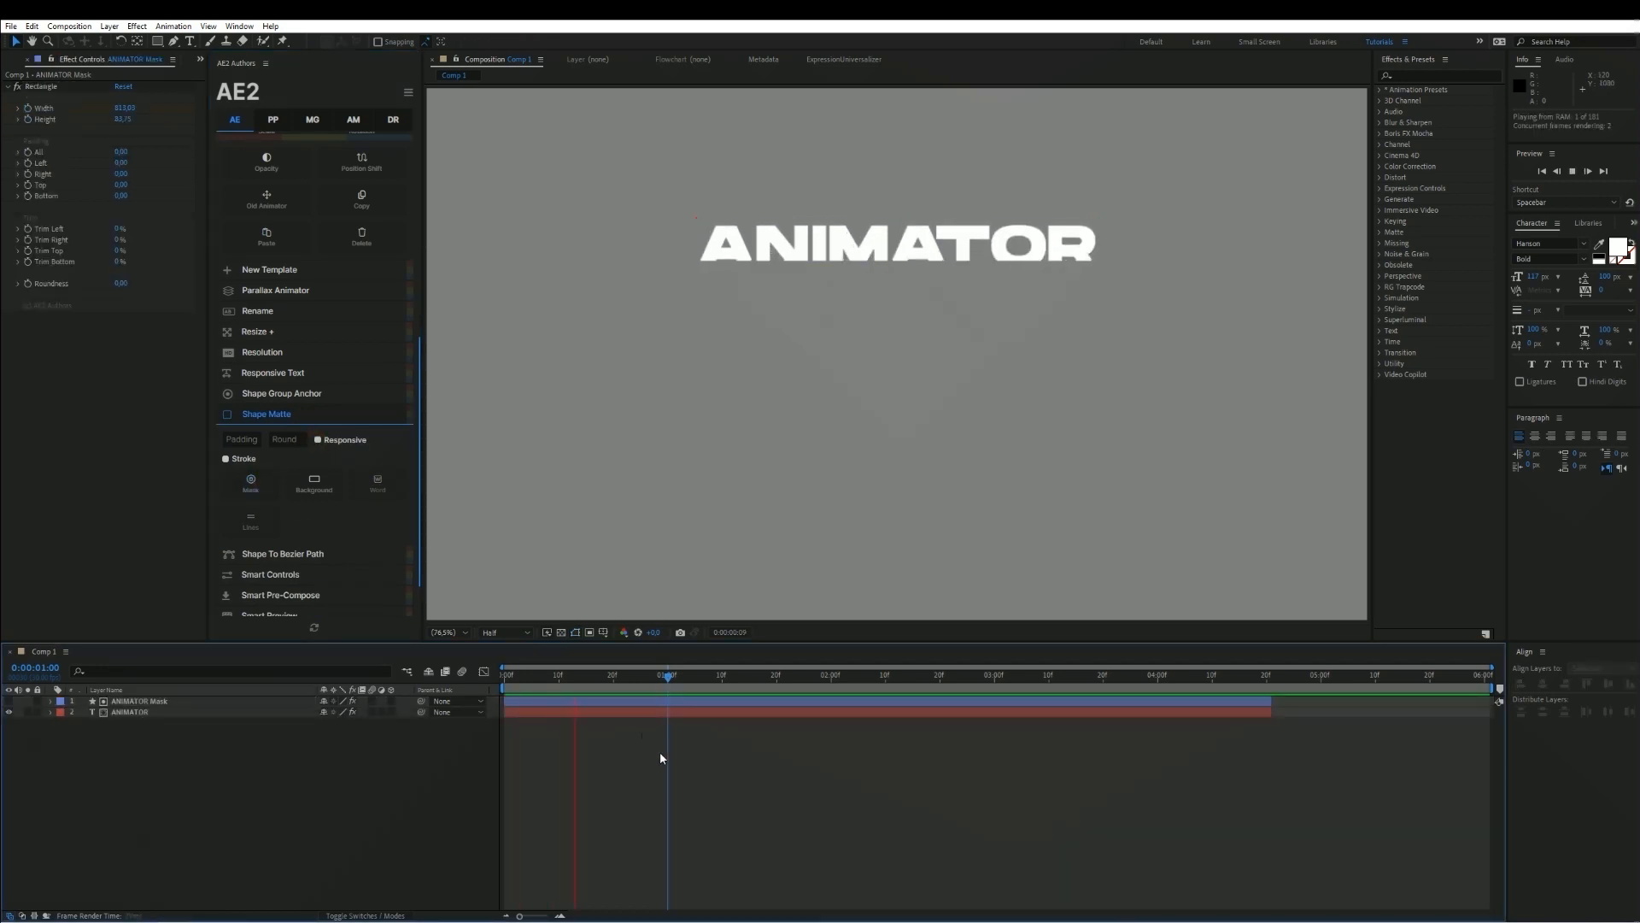
key("space")
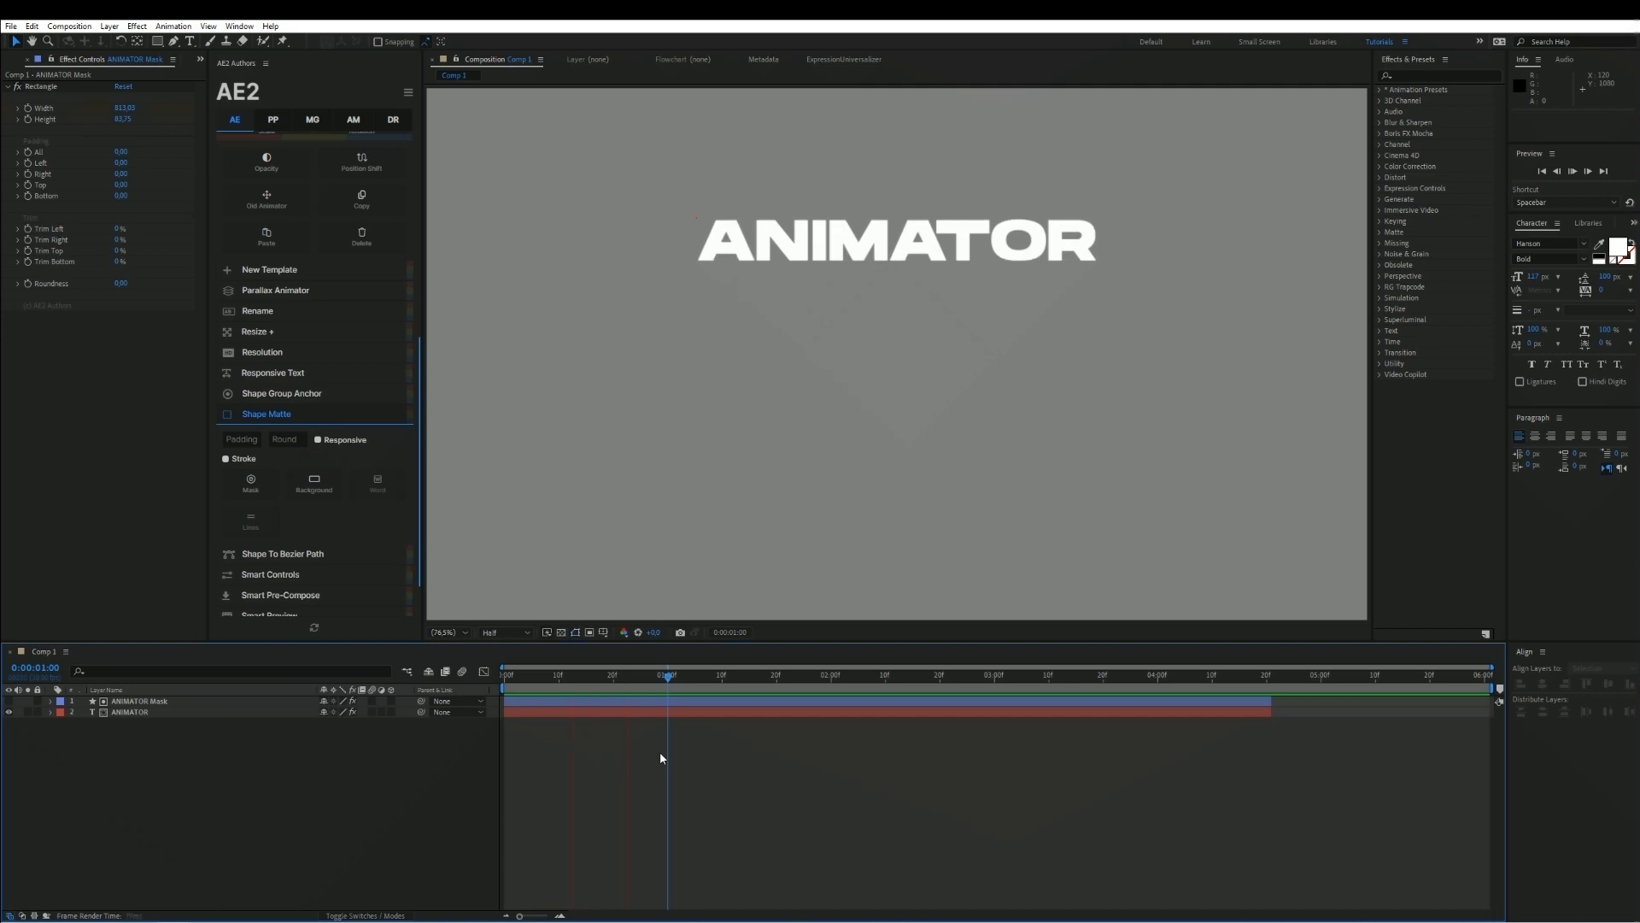
key("space")
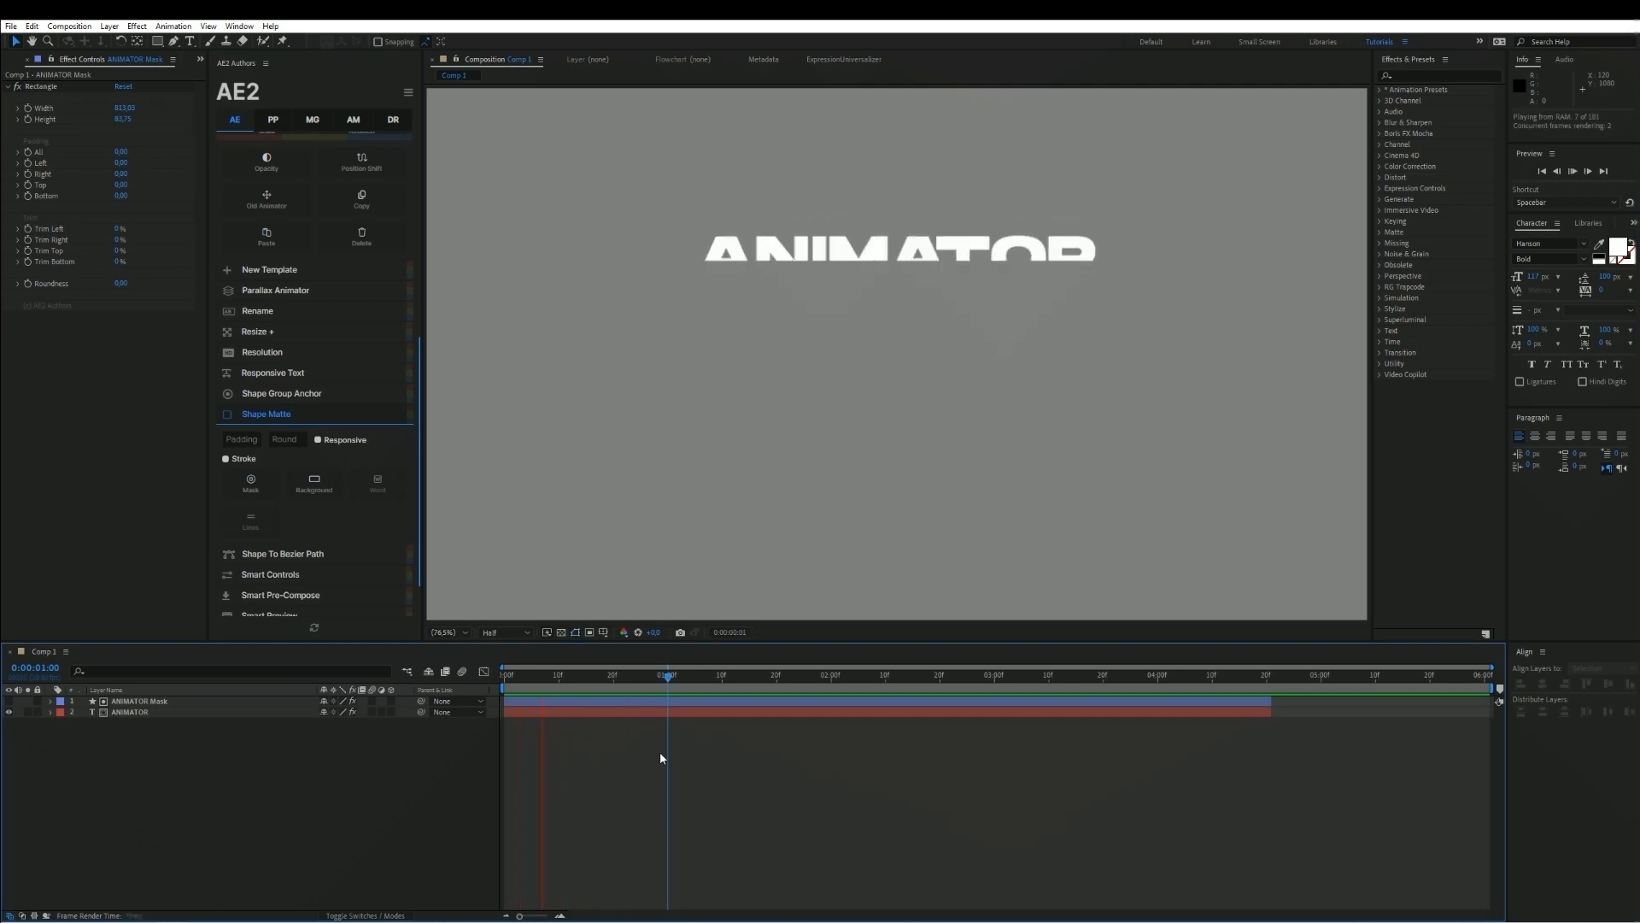
key("space")
Set the Position Shift's Direction In on the ANIMATOR layer to Left and preview from the start of the composition
left_click(659, 713)
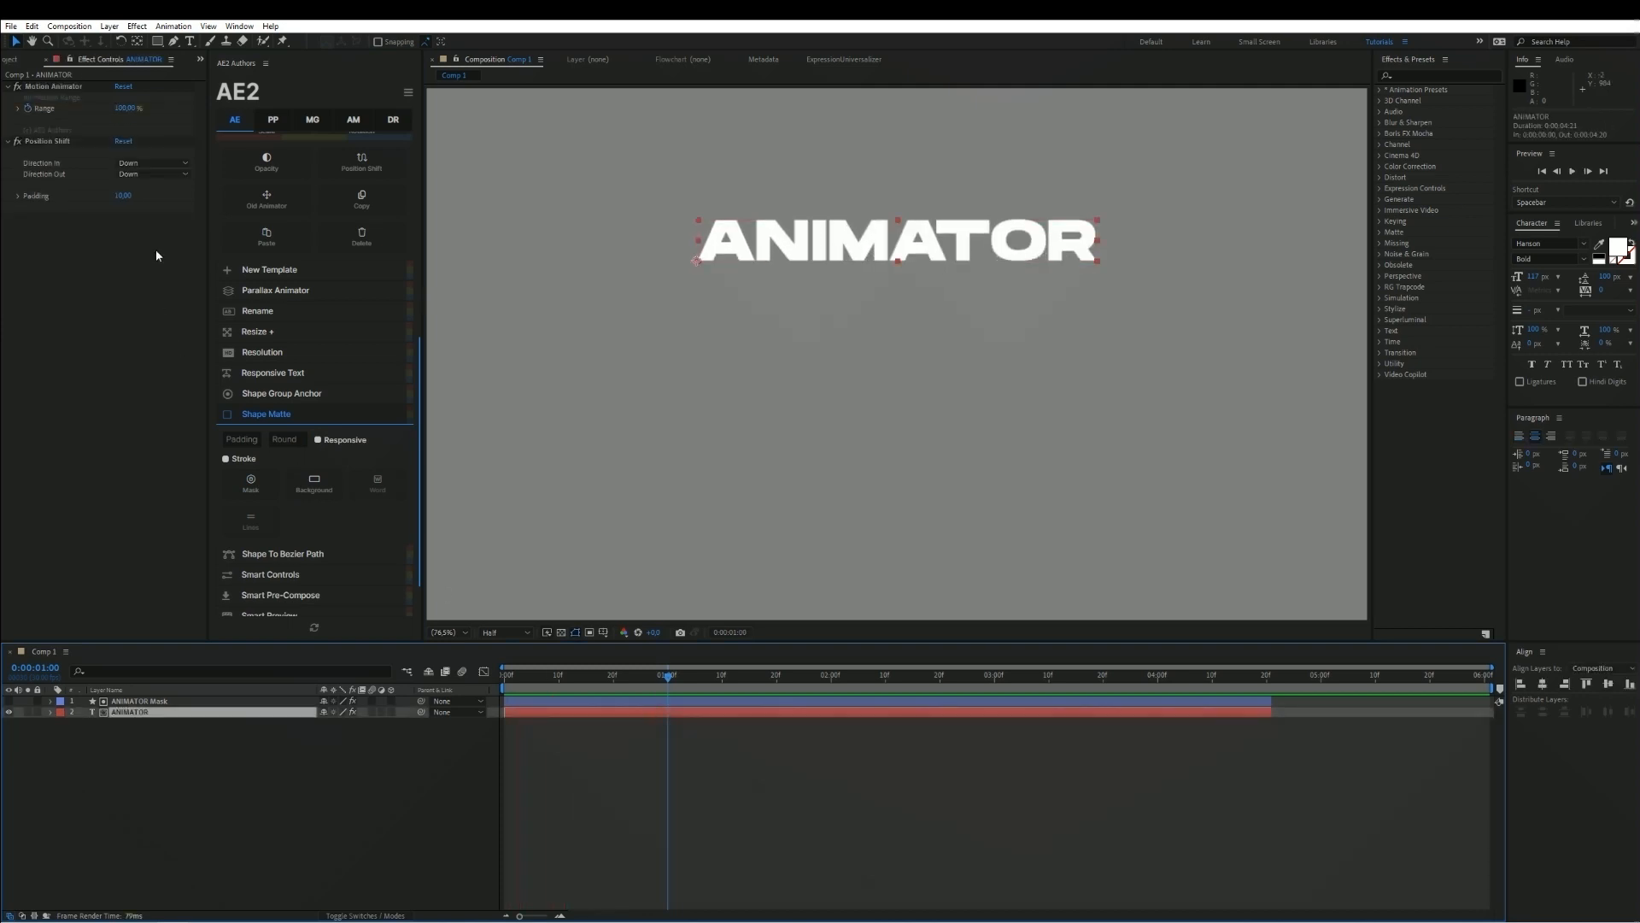
left_click(145, 169)
left_click(136, 195)
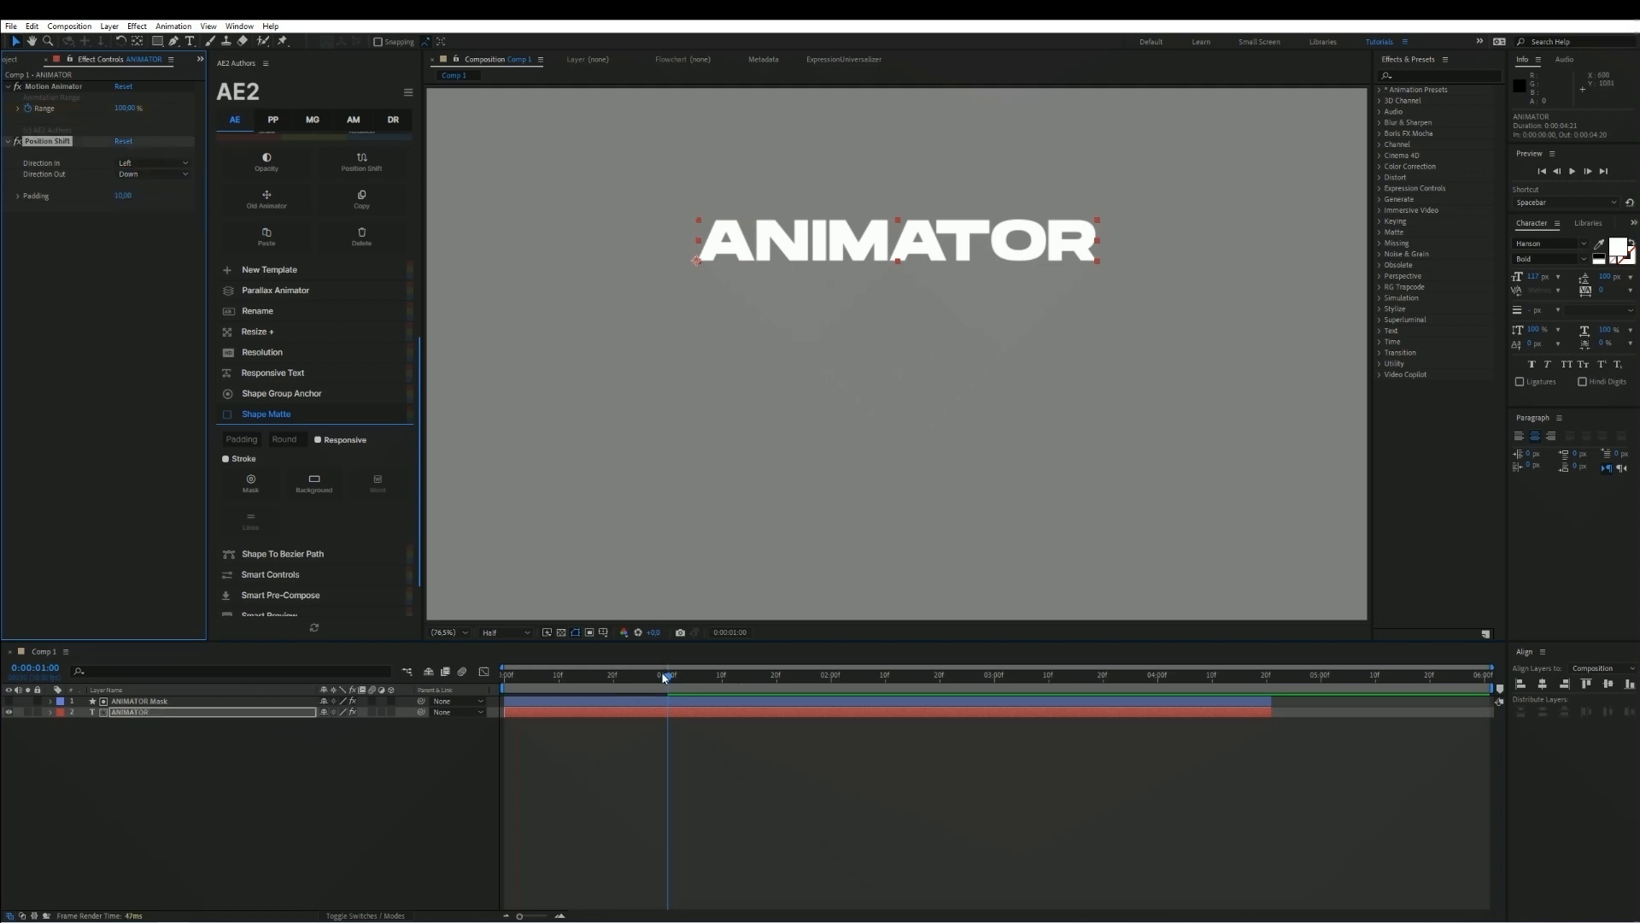
left_click_drag(664, 678, 478, 674)
left_click(581, 789)
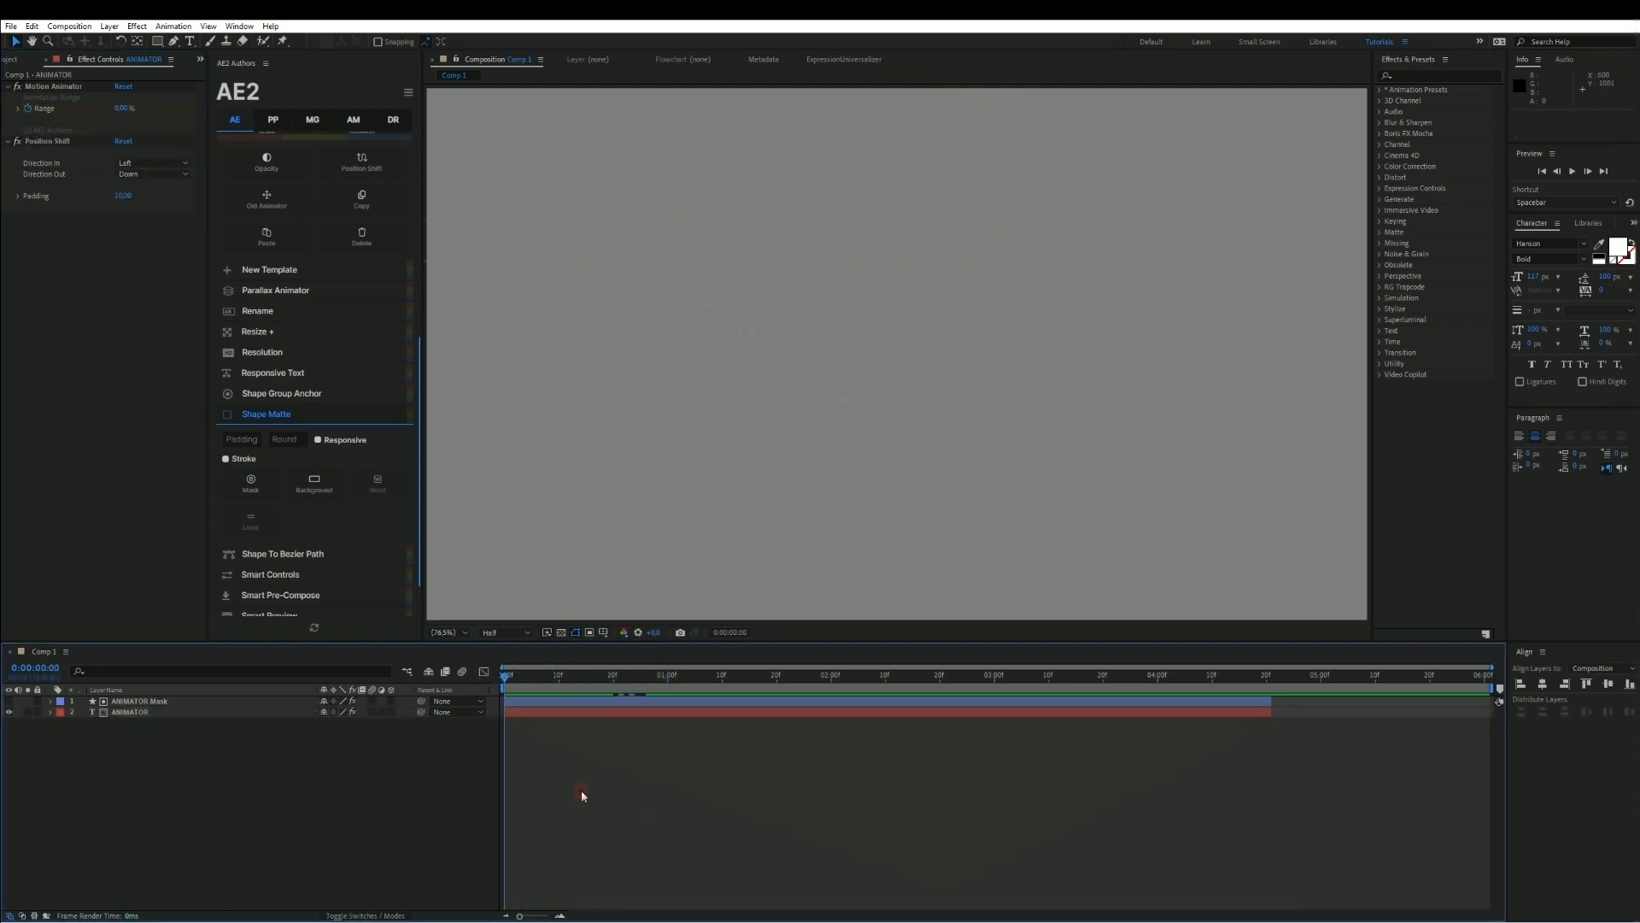
key("space")
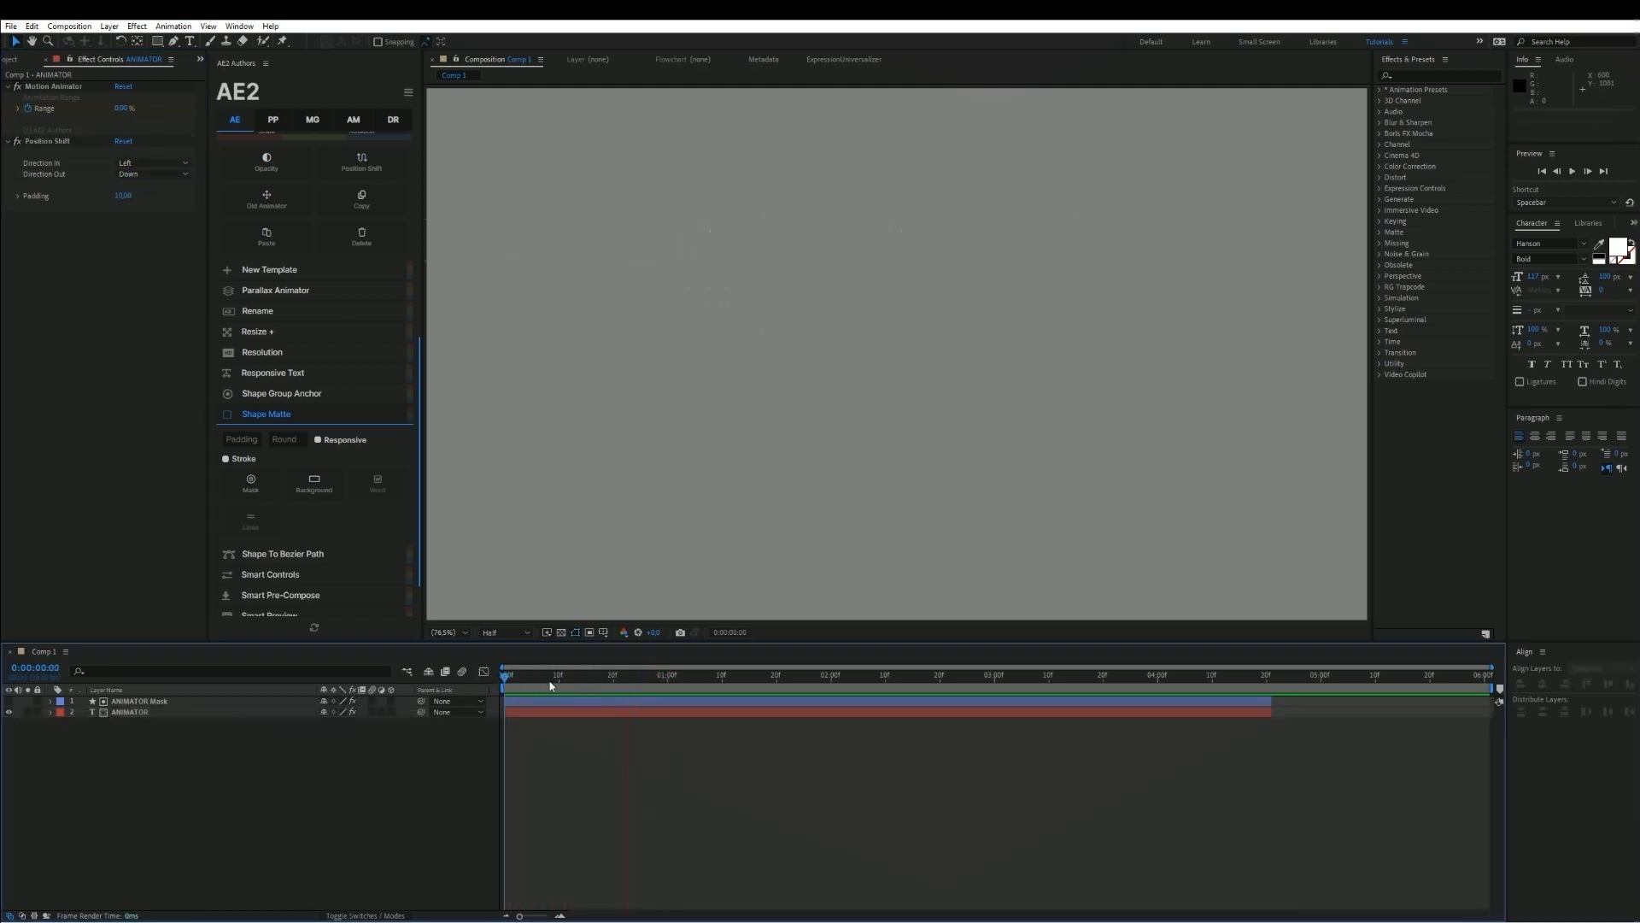
Change the ANIMATOR layer's Position Shift Direction In to Top and preview the masked reveal
left_click_drag(671, 679, 689, 685)
left_click(651, 712)
left_click(141, 163)
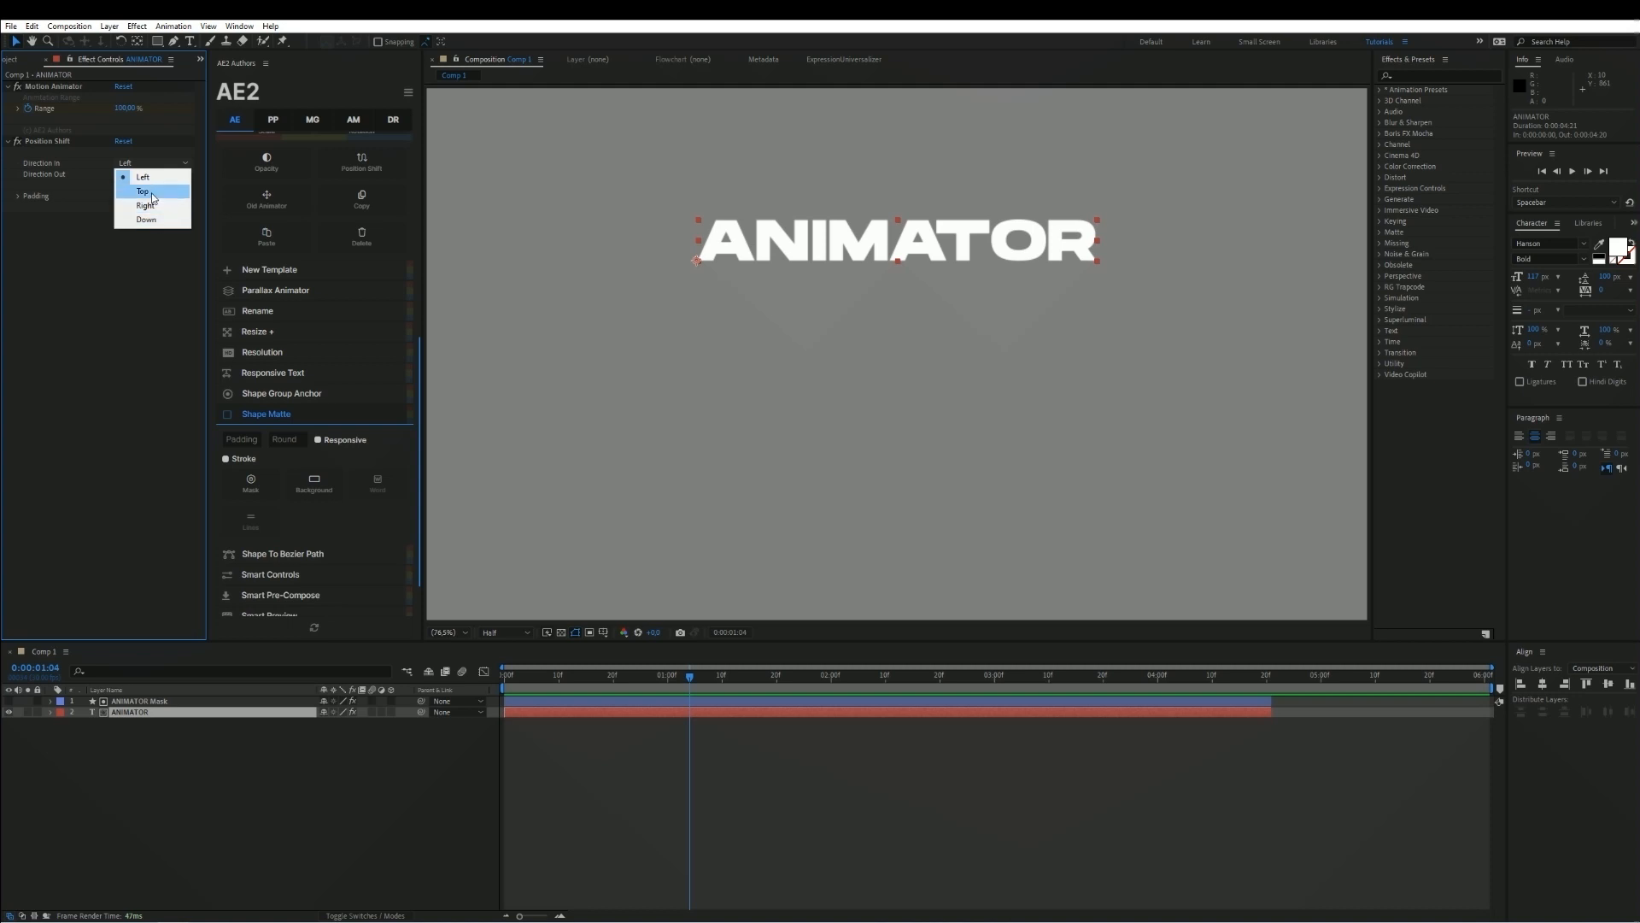
left_click(143, 190)
left_click(651, 755)
key("space")
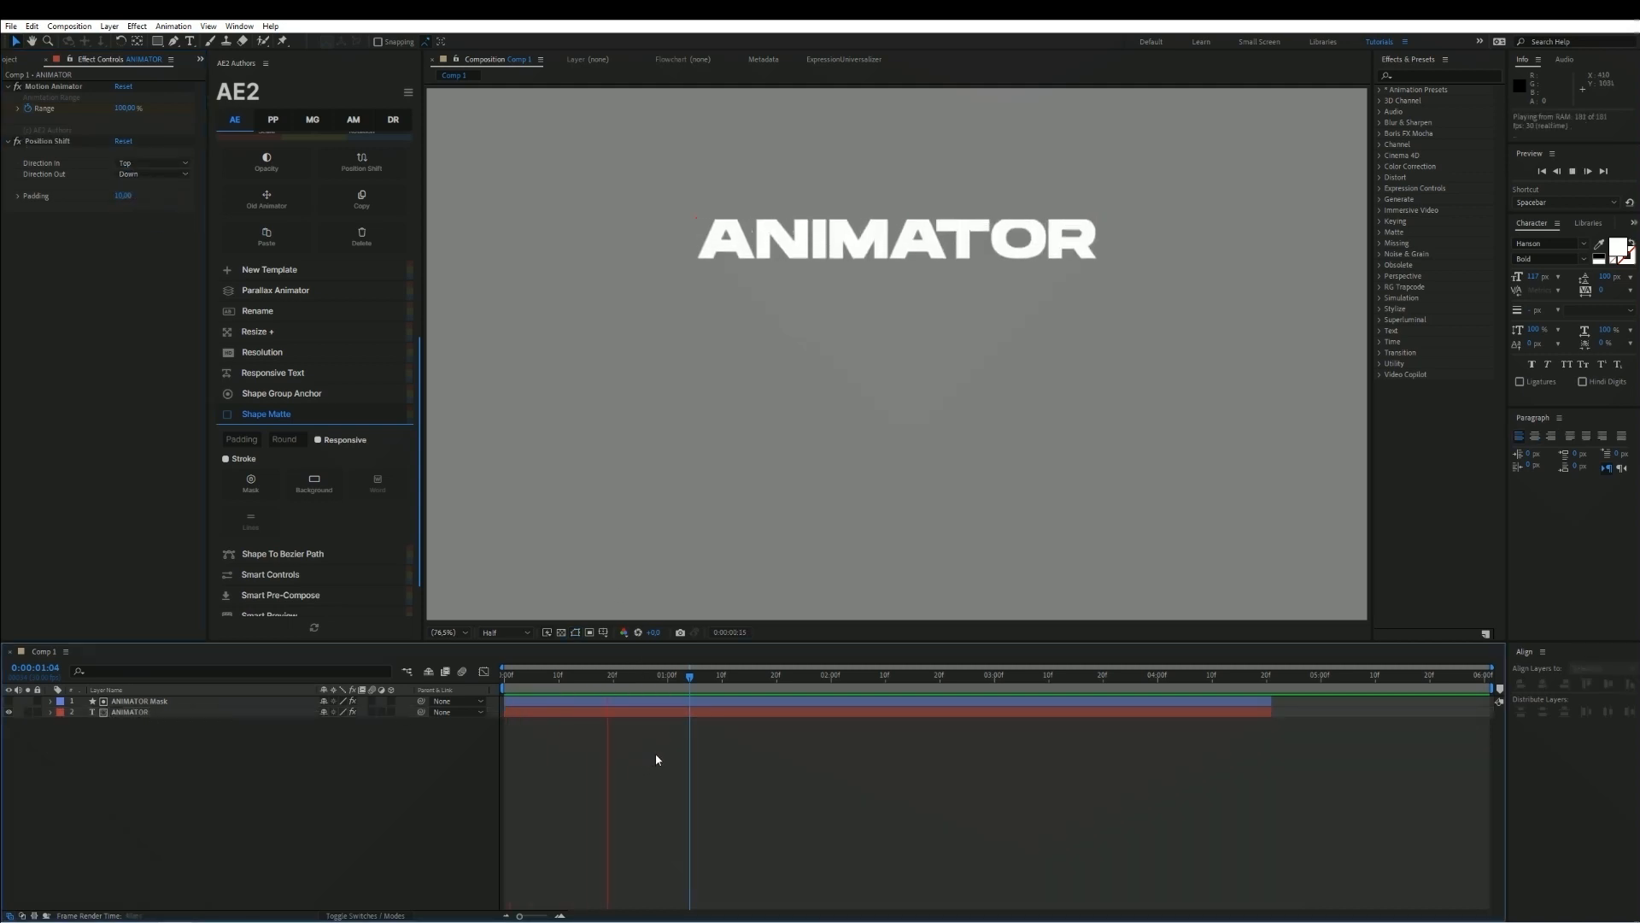
key("space")
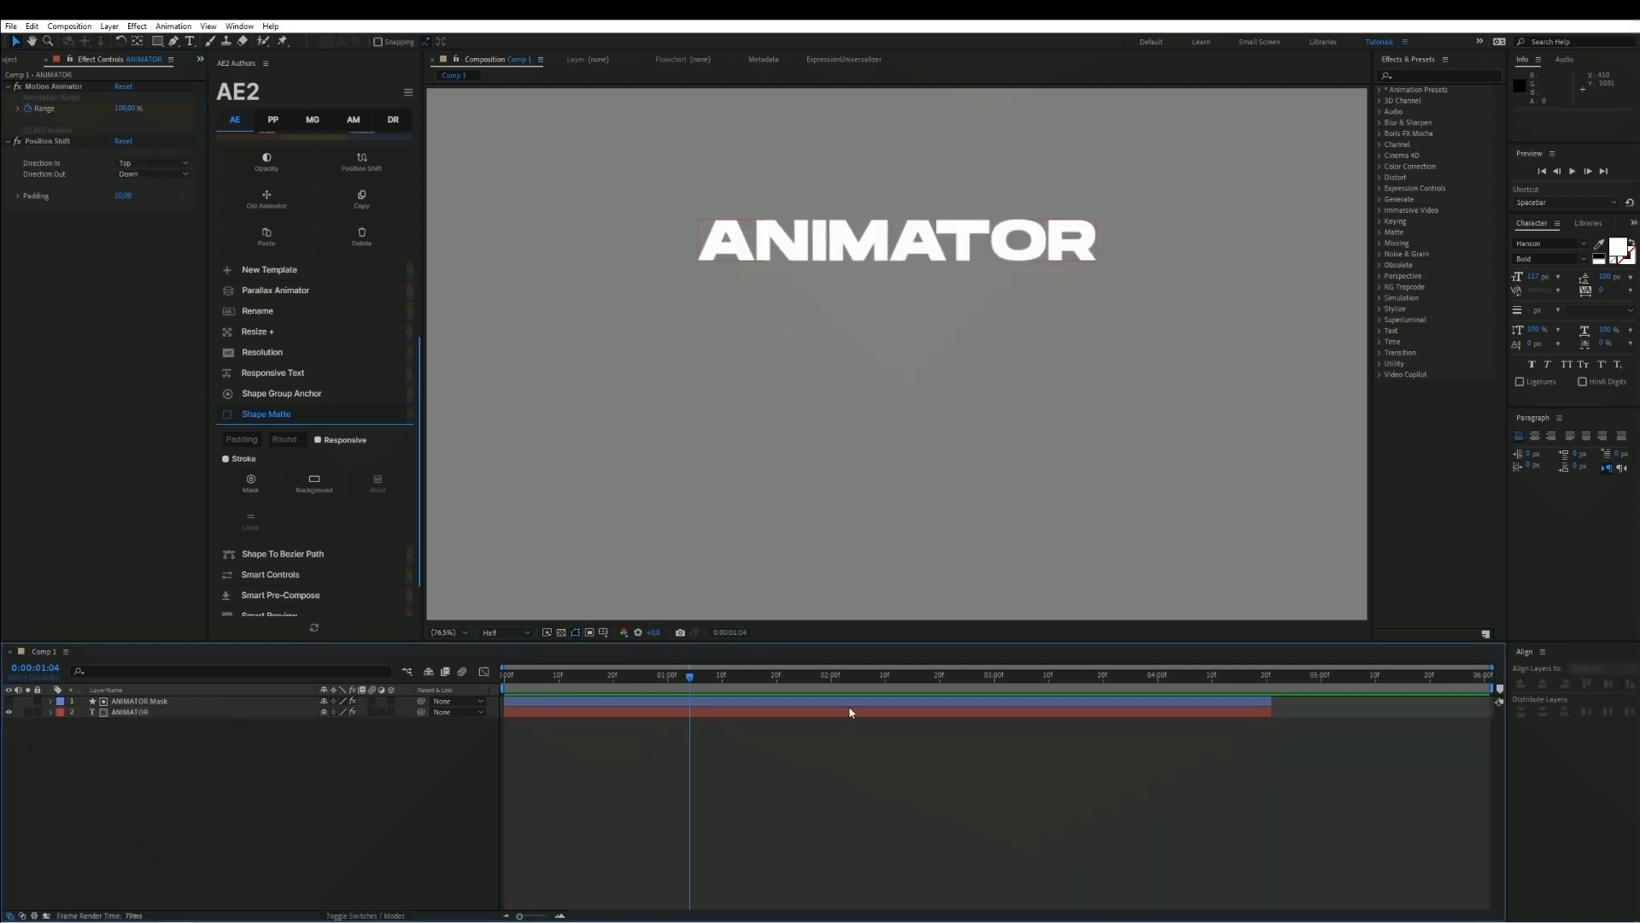
left_click(840, 714)
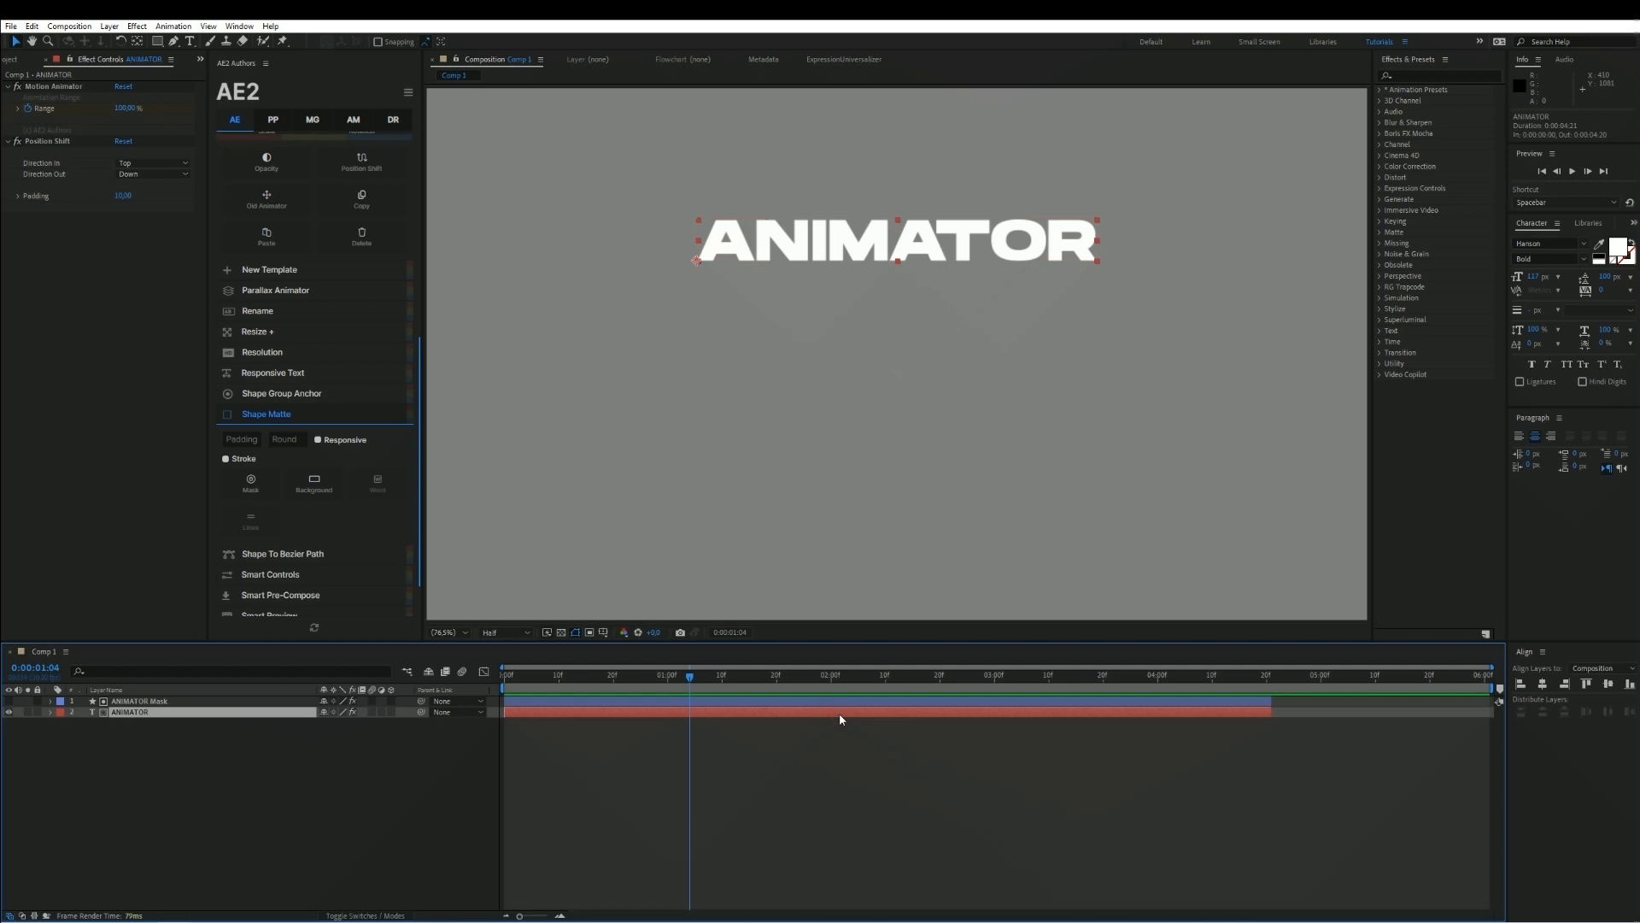
left_click(145, 175)
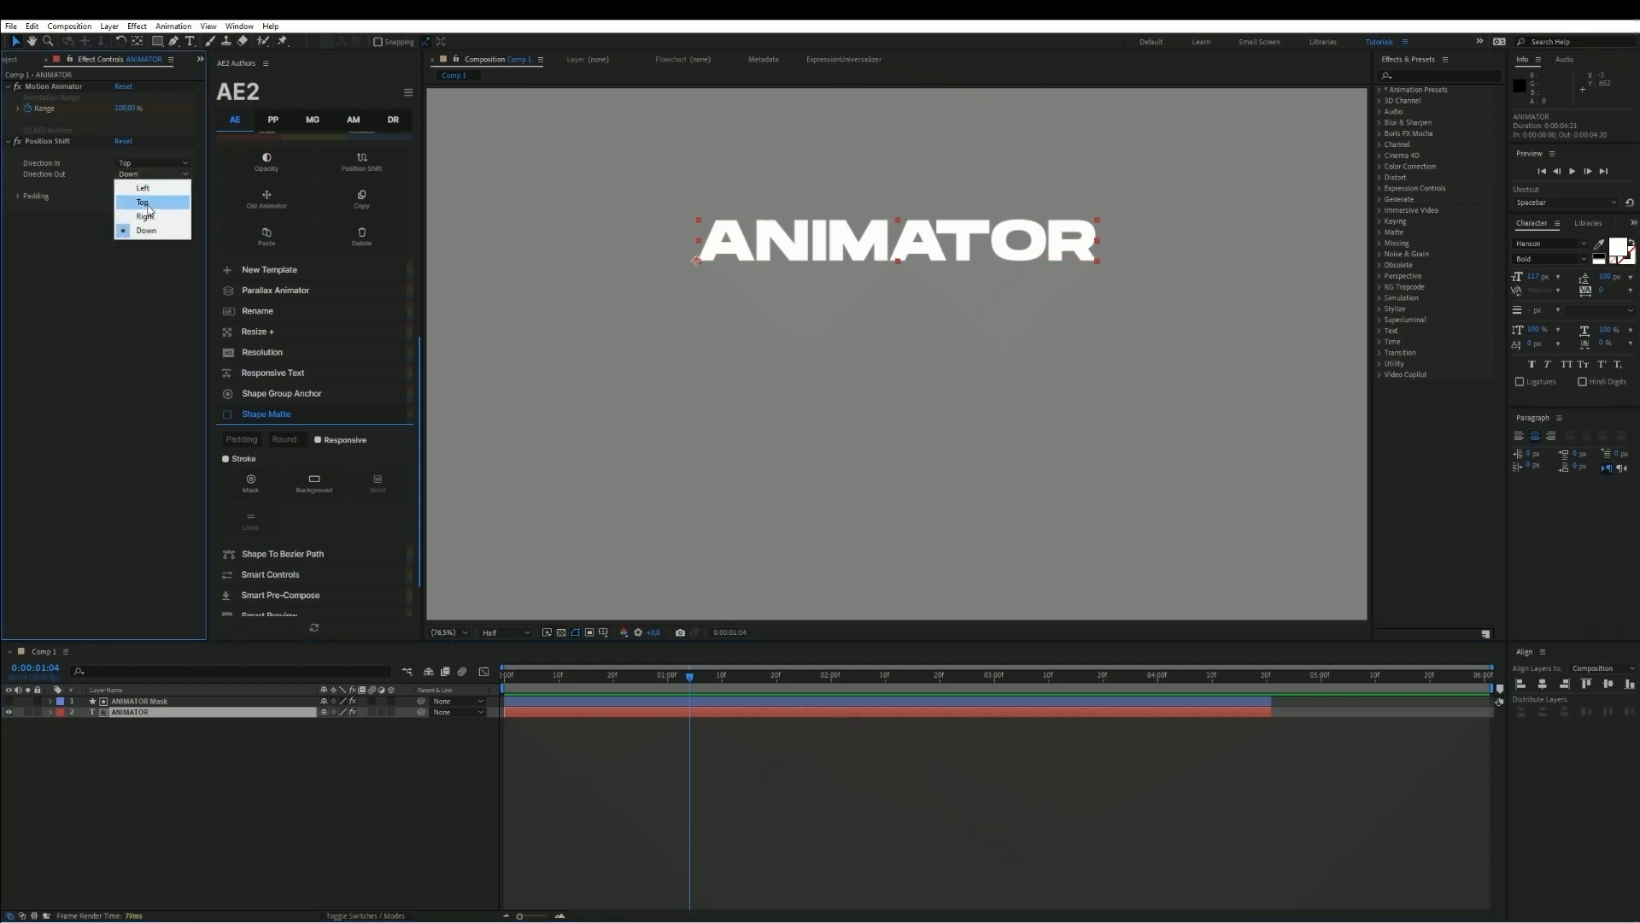
left_click(721, 758)
left_click_drag(730, 685, 732, 726)
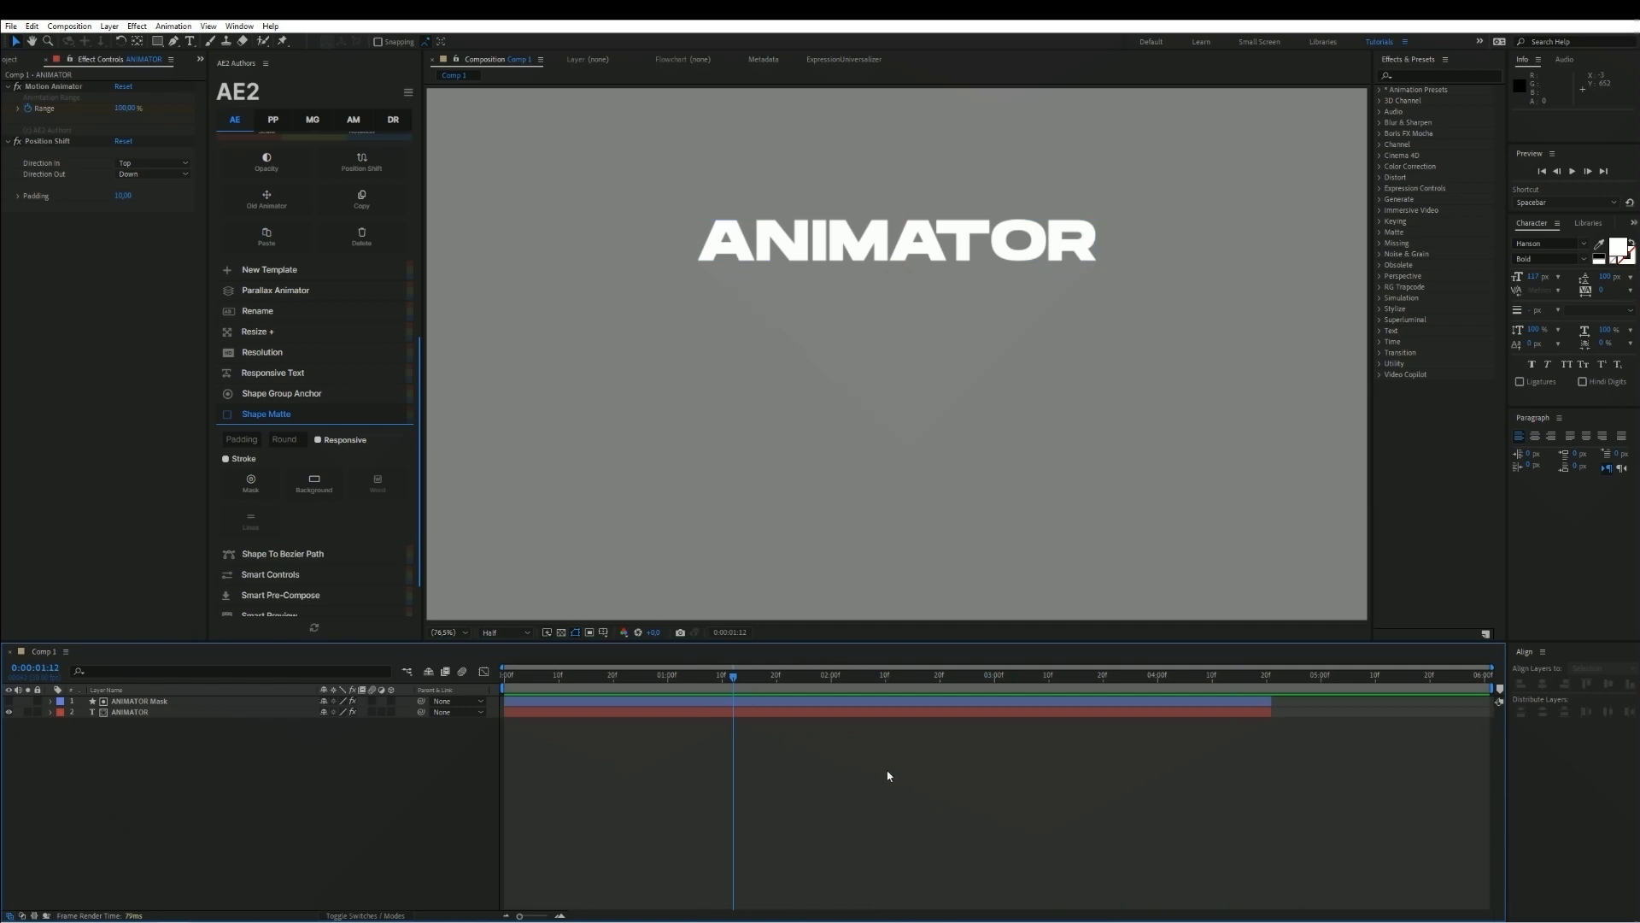
Move the current time to 2:05 and remove the motion animator from the ANIMATOR text layer
left_click_drag(822, 679, 859, 686)
left_click(803, 714)
left_click(364, 241)
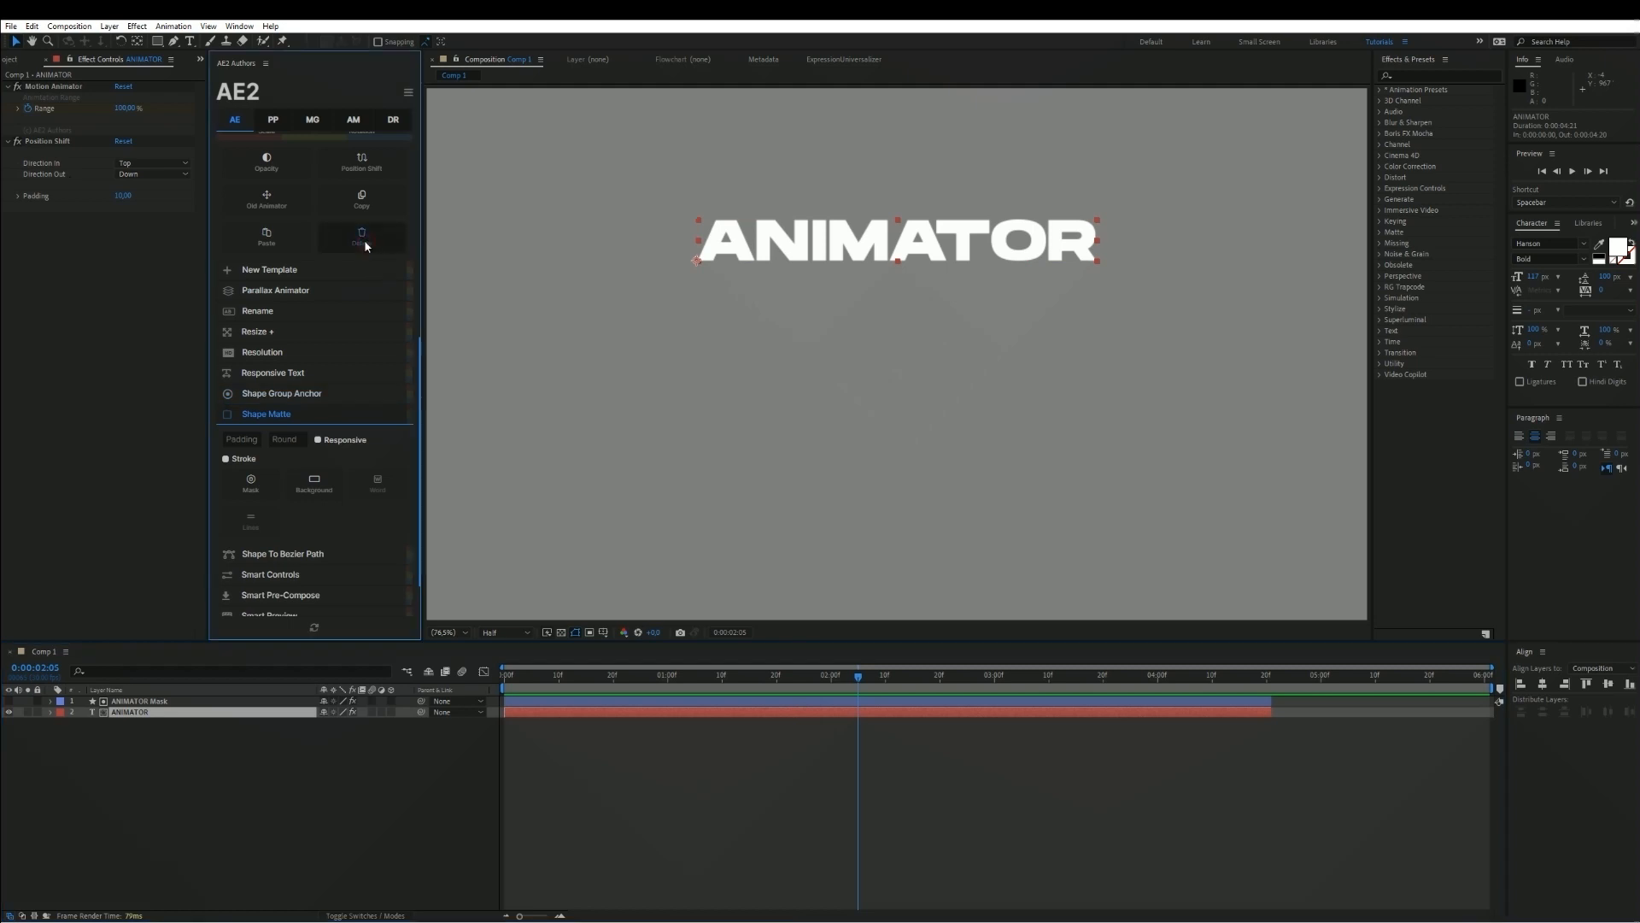
left_click(673, 751)
left_click(208, 714)
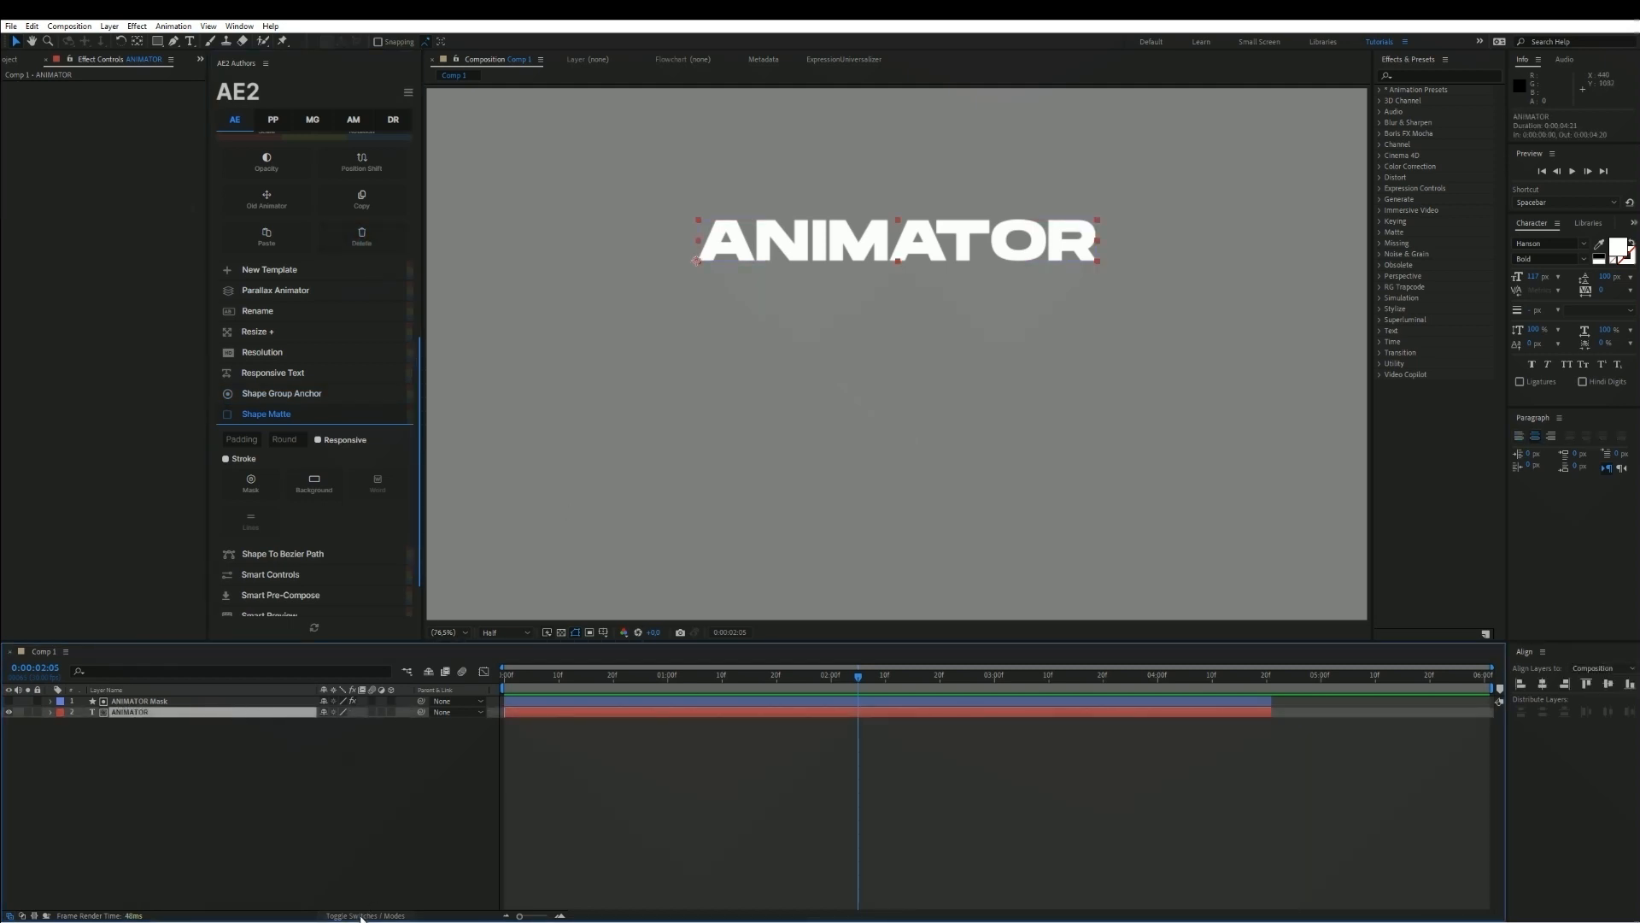
Clear the ANIMATOR text layer's track matte and delete the ANIMATOR Mask layer
left_click(360, 915)
left_click(397, 711)
left_click(476, 721)
left_click(192, 702)
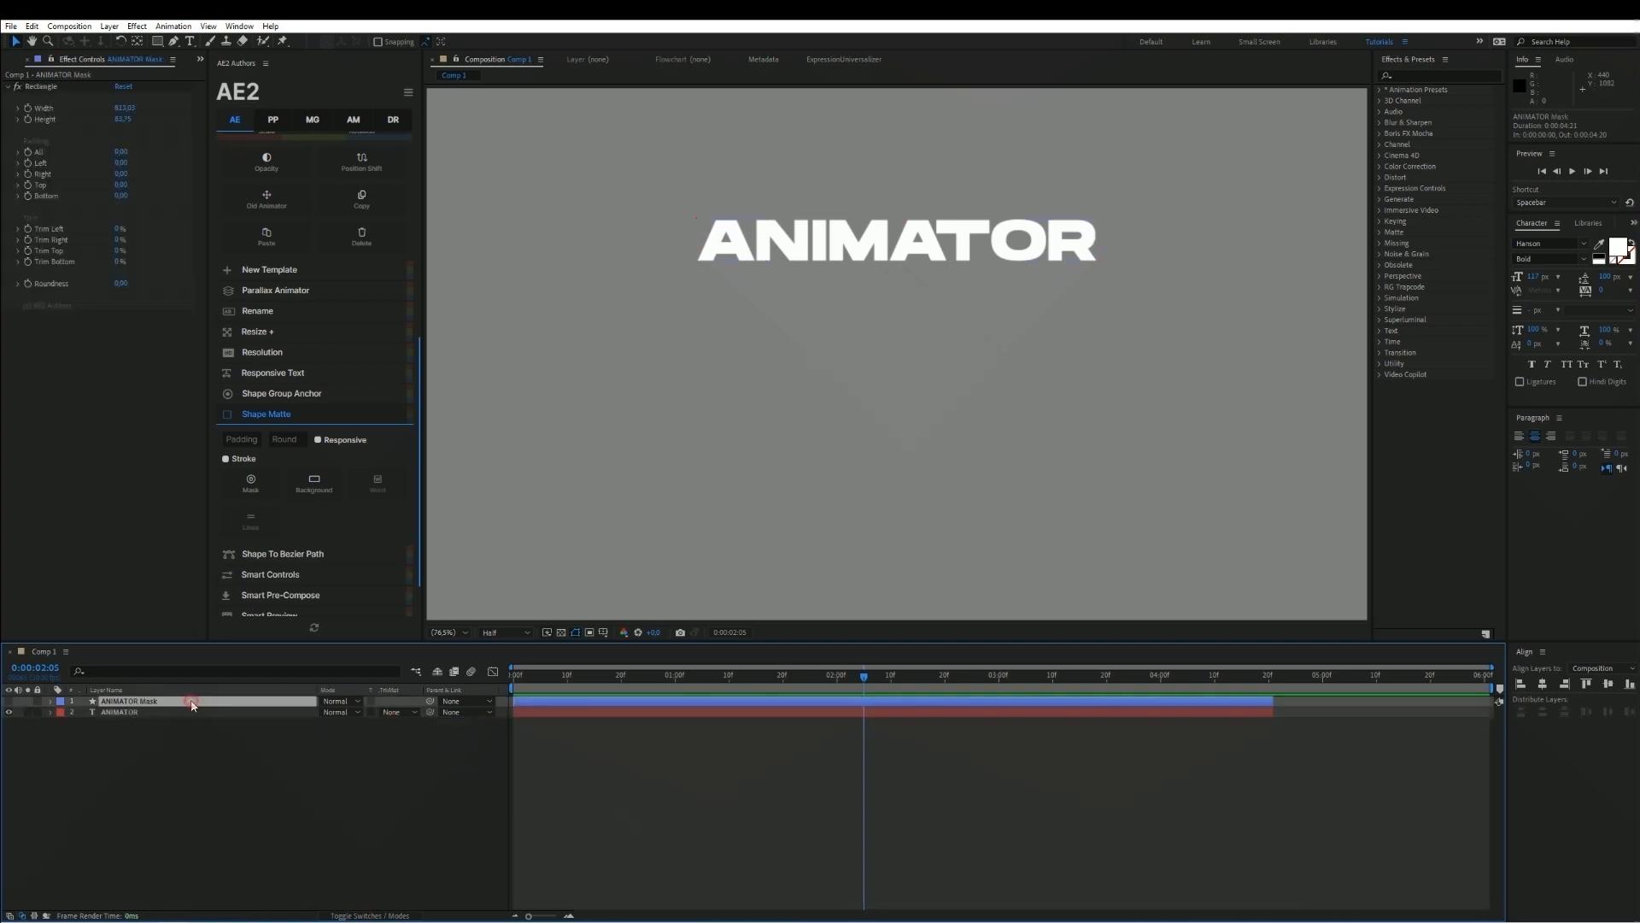
key("Delete")
left_click(649, 704)
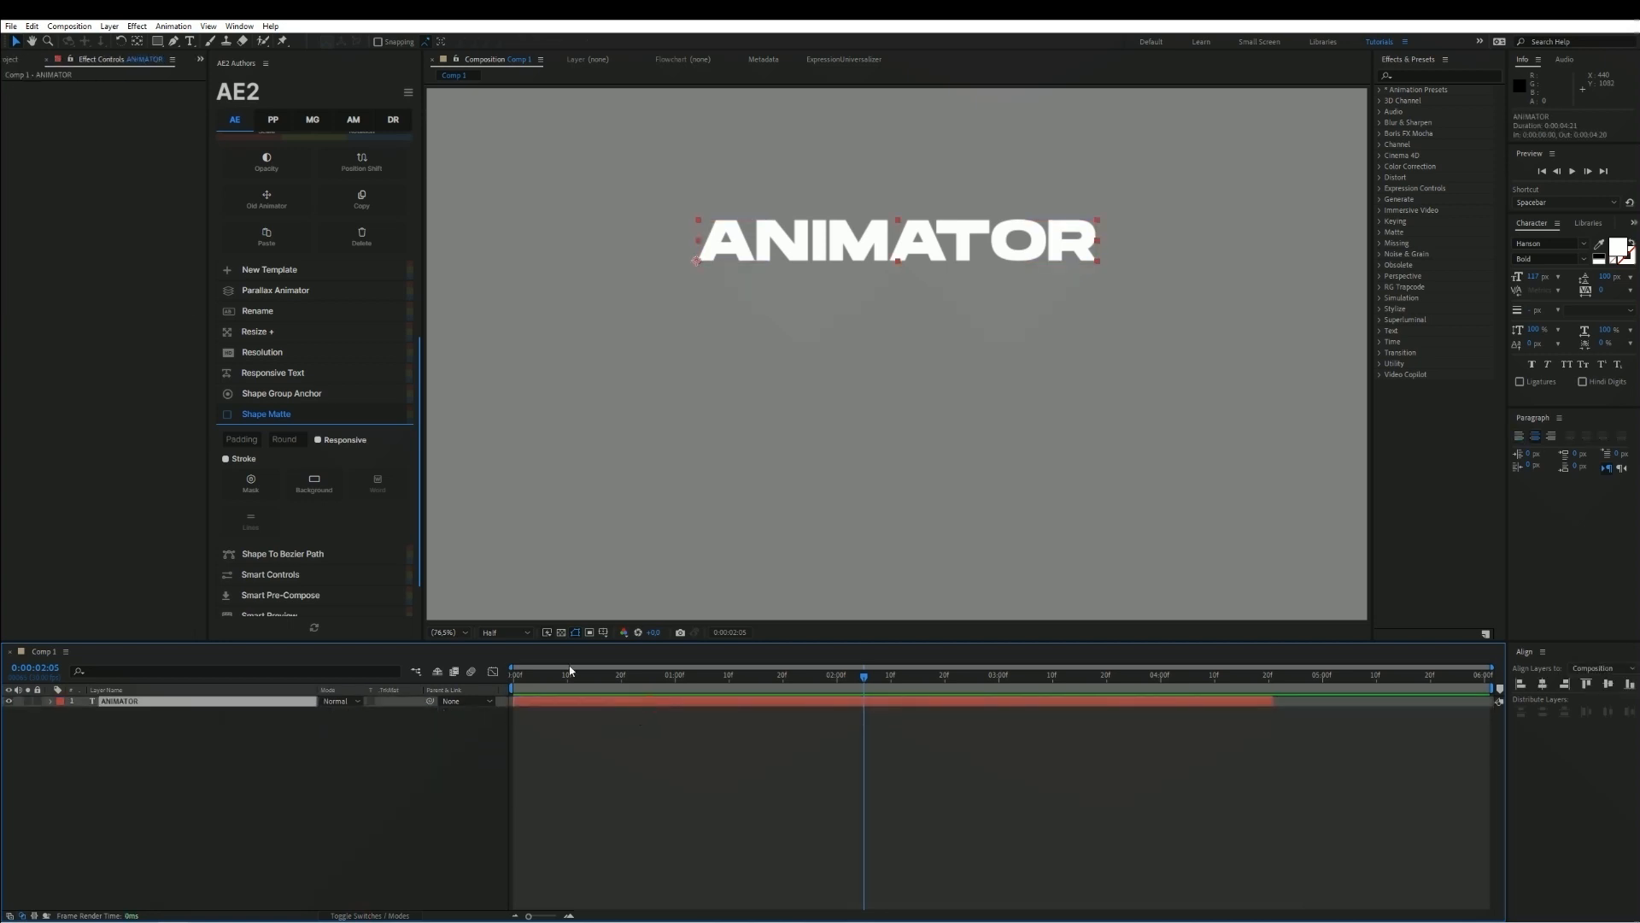
Add the duration-based motion animator with separate in and out settings to the ANIMATOR layer and preview it
left_click(293, 415)
key("slash")
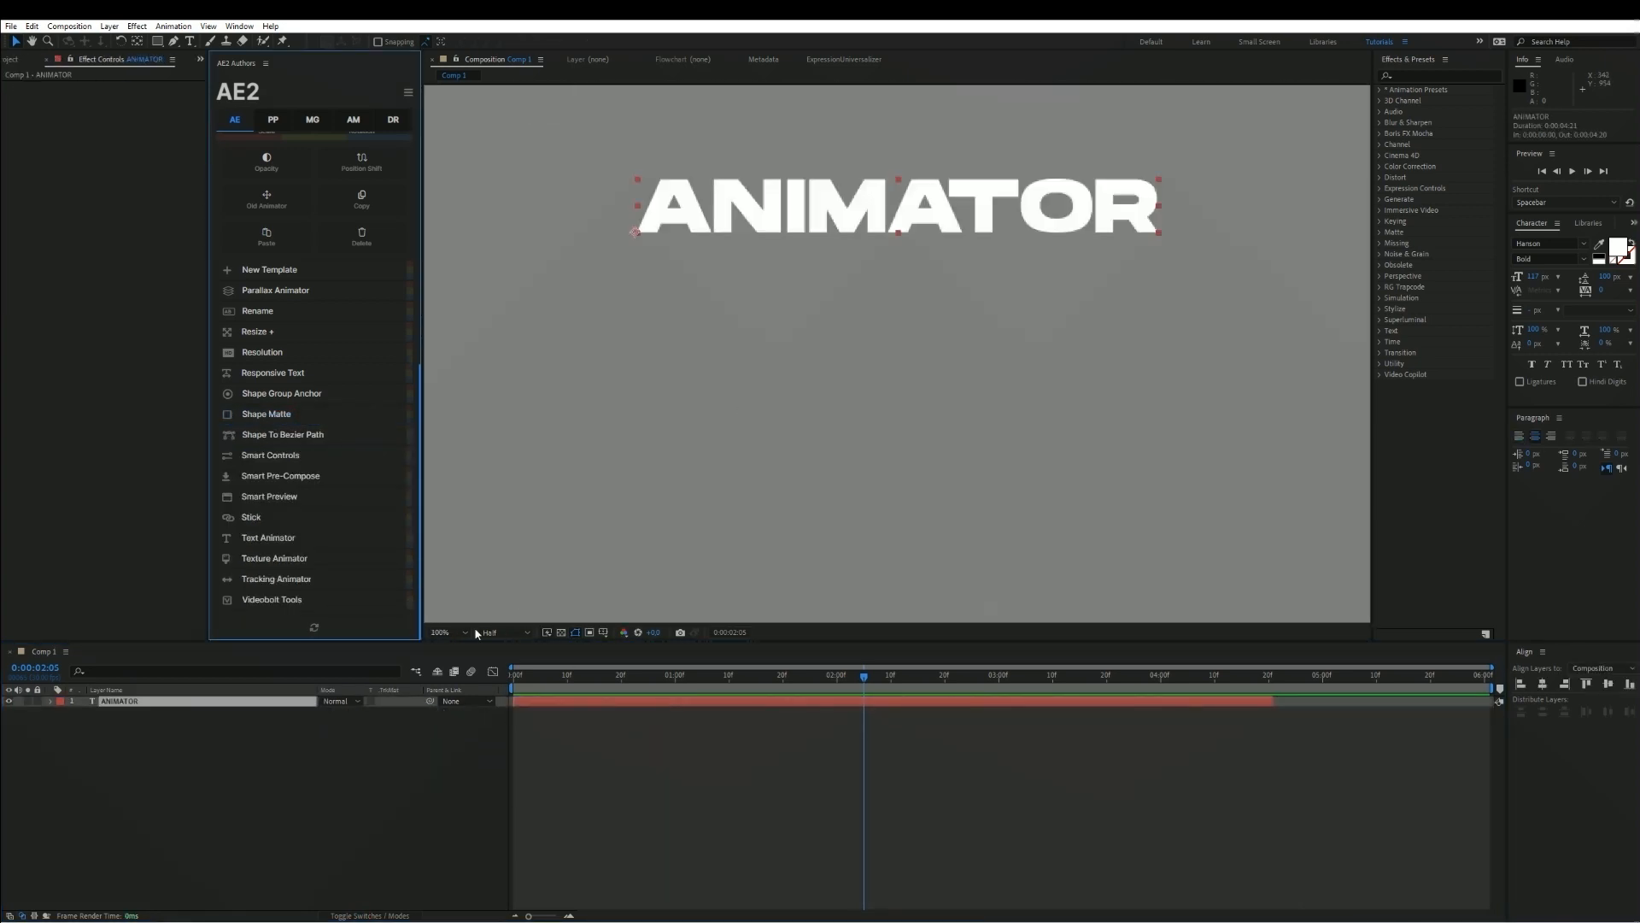
left_click(462, 633)
left_click(462, 649)
left_click(268, 200)
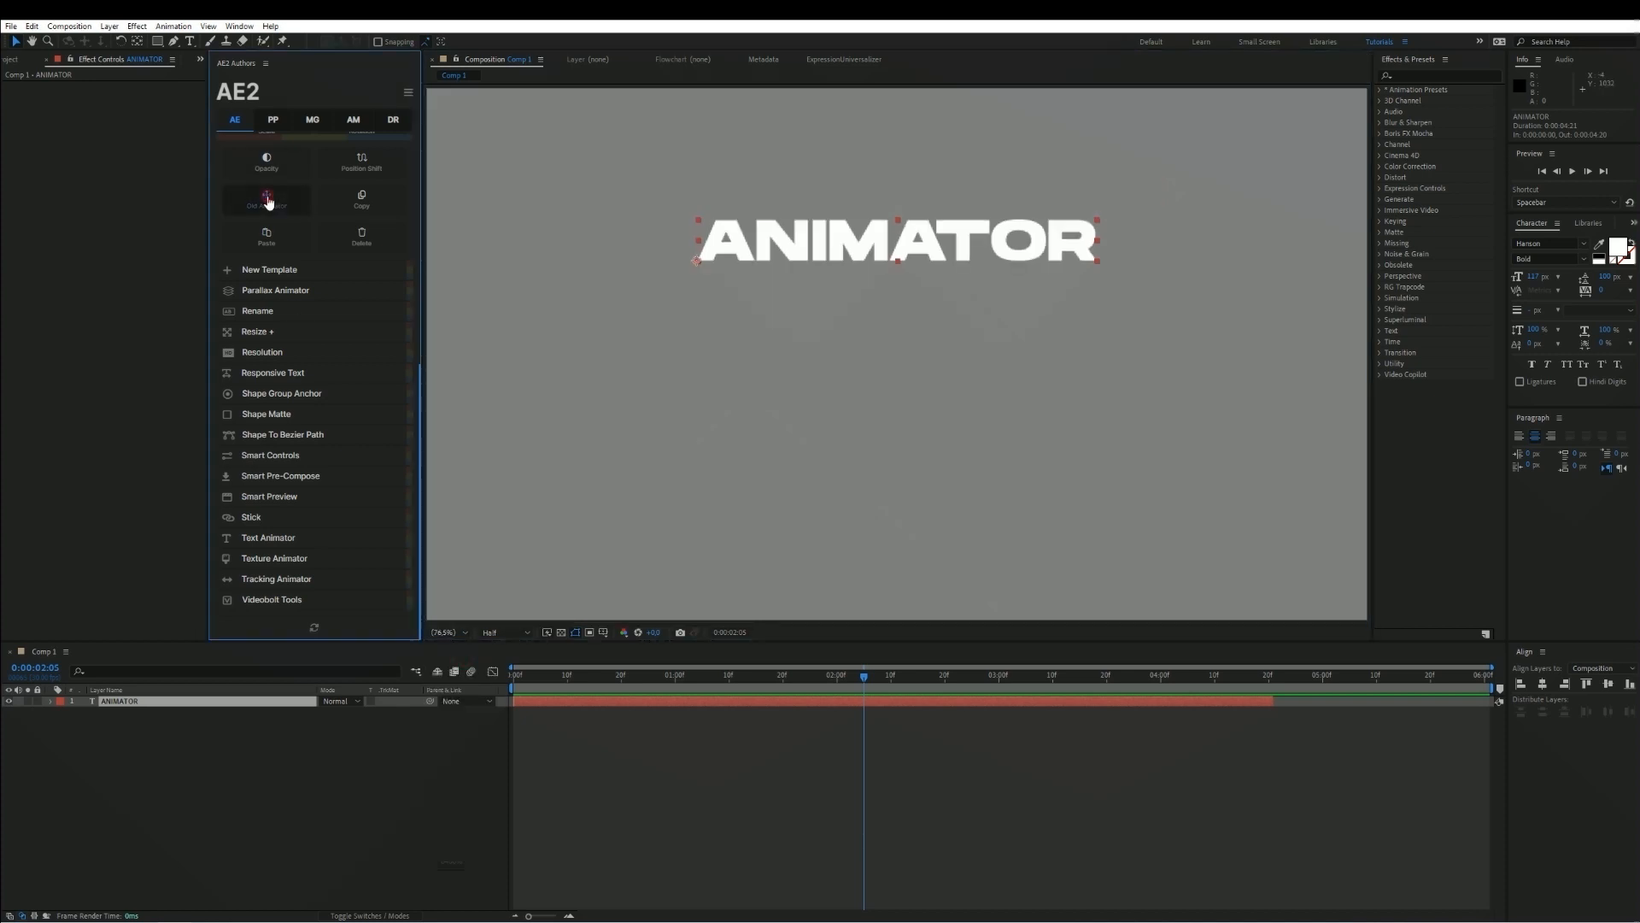
left_click(787, 817)
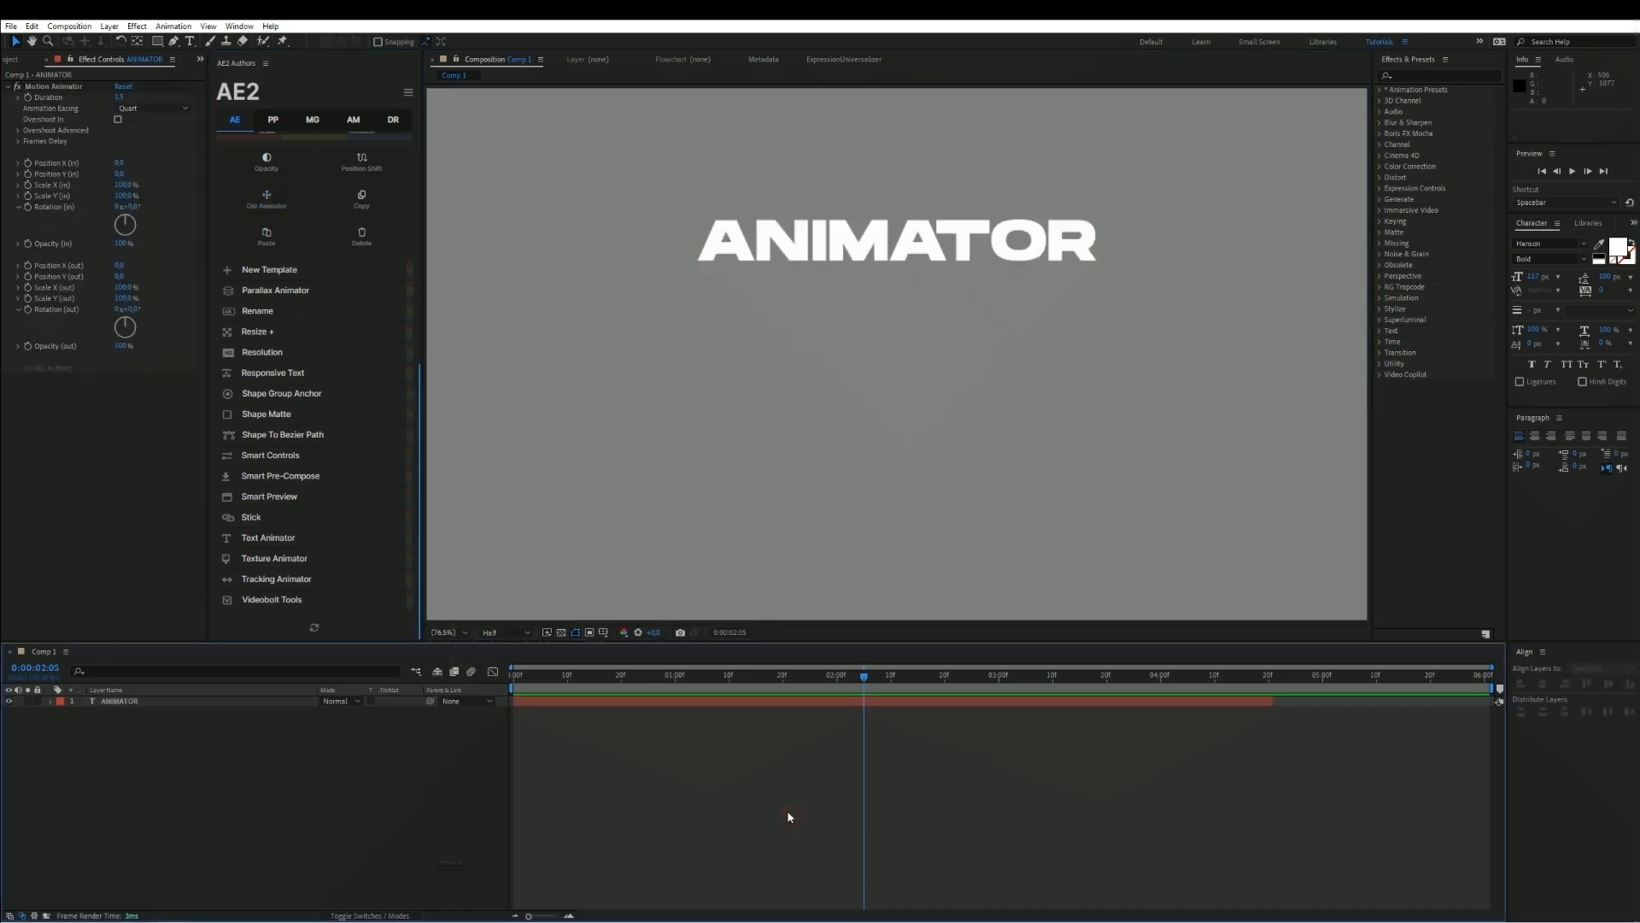
key("space")
Set Position X (in) of the ANIMATOR layer's motion animator to -500 and preview the entrance
left_click_drag(660, 678, 542, 705)
left_click(545, 701)
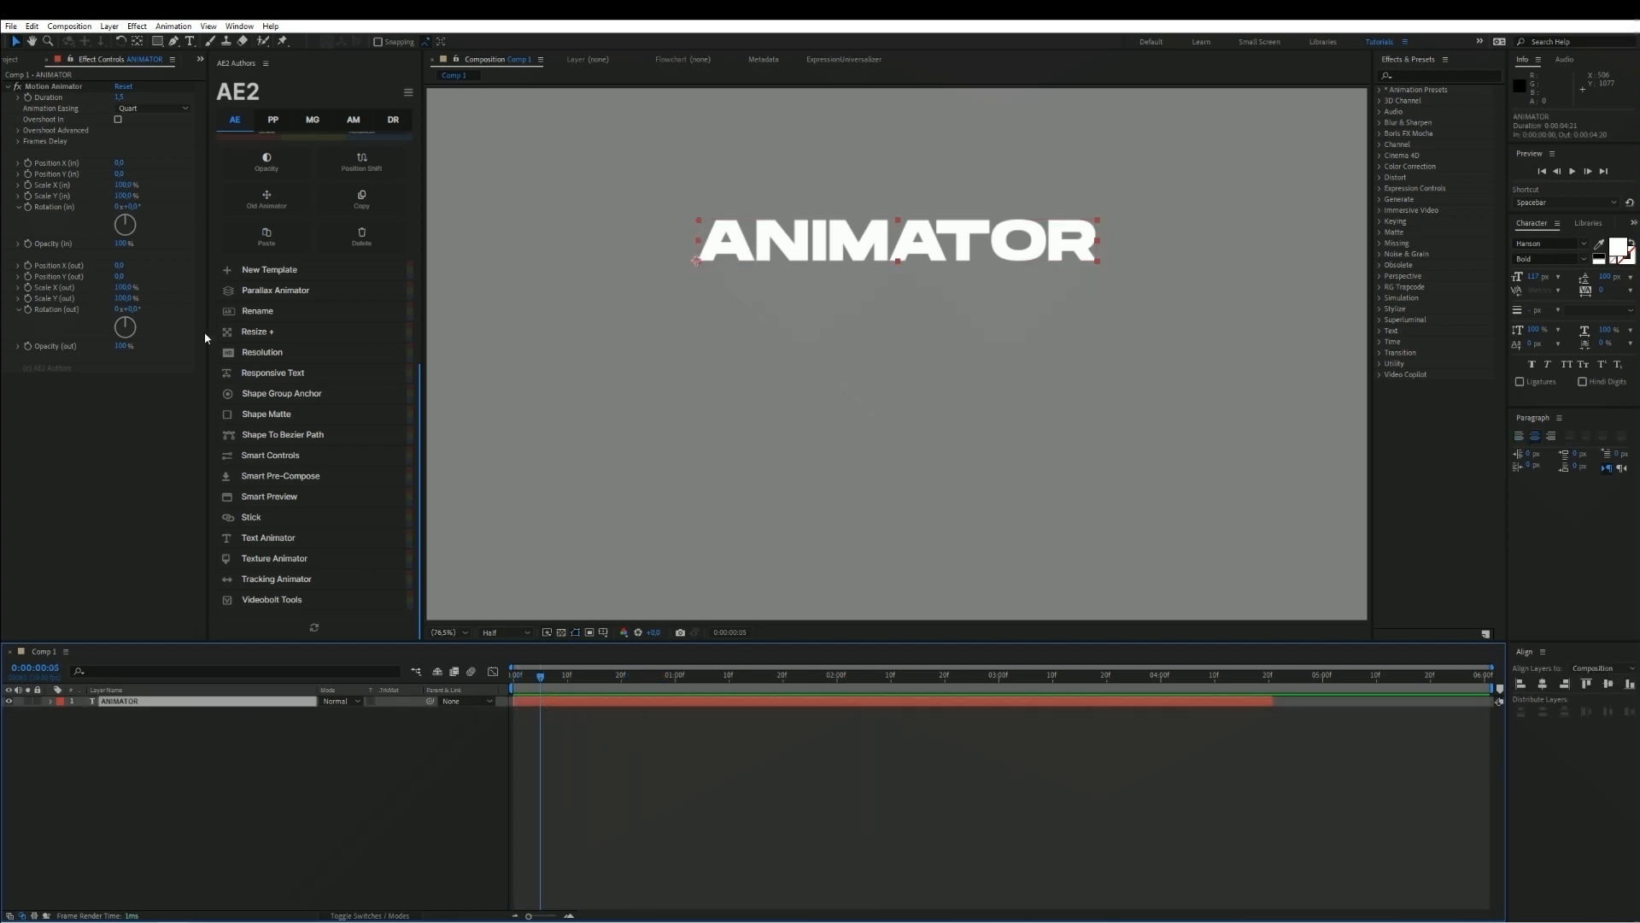
left_click(119, 163)
key("Return")
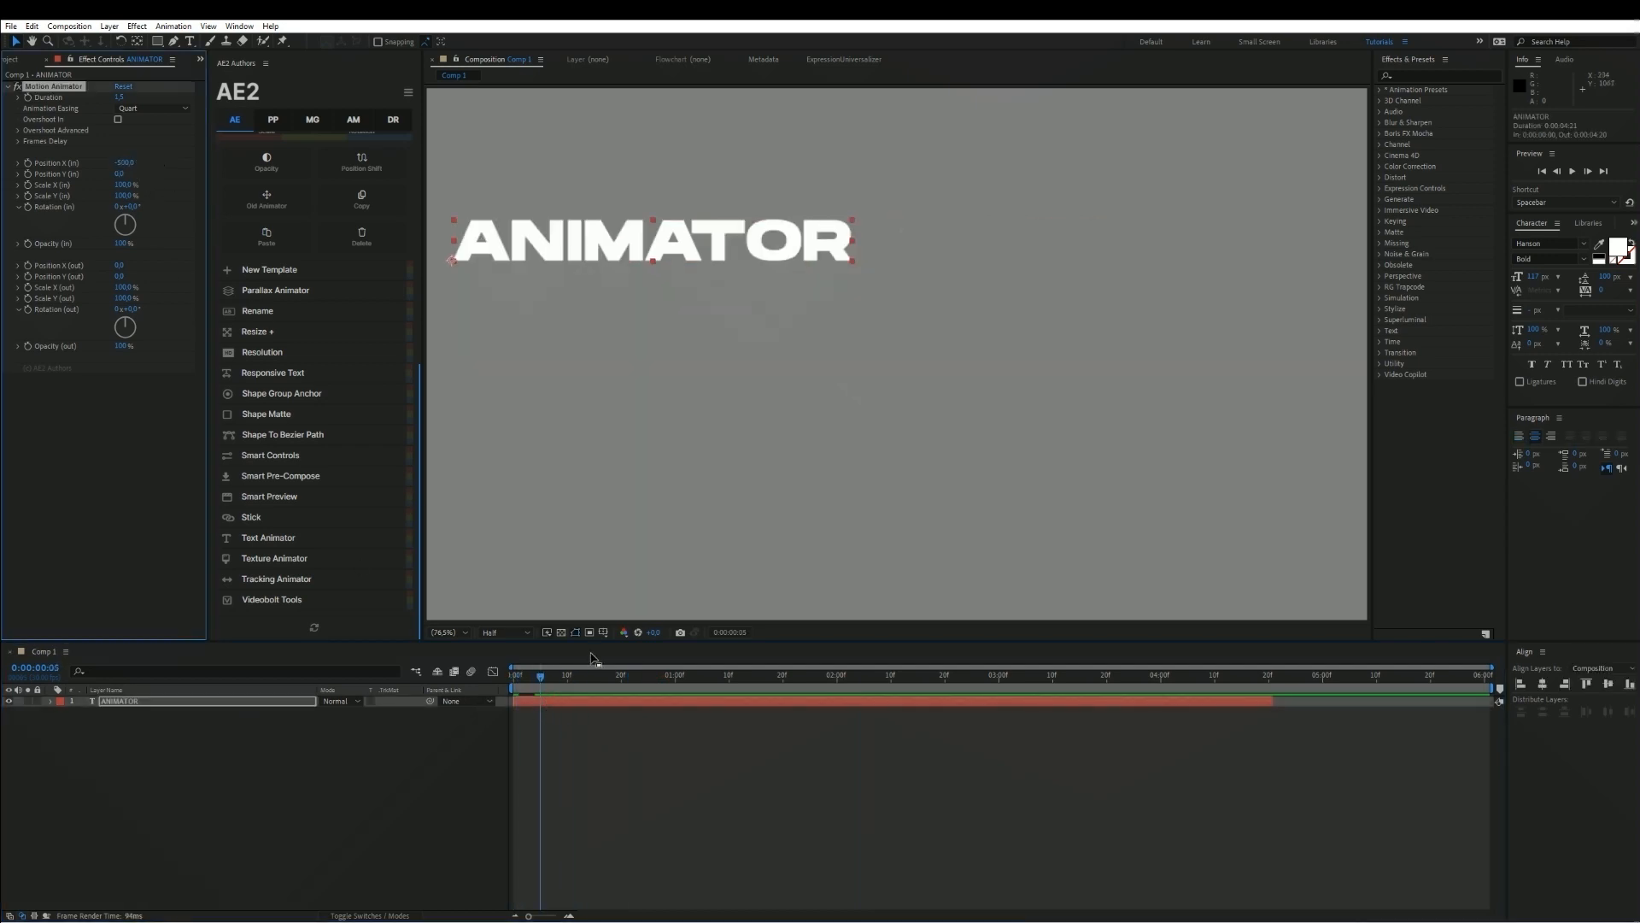
left_click(624, 770)
key("space")
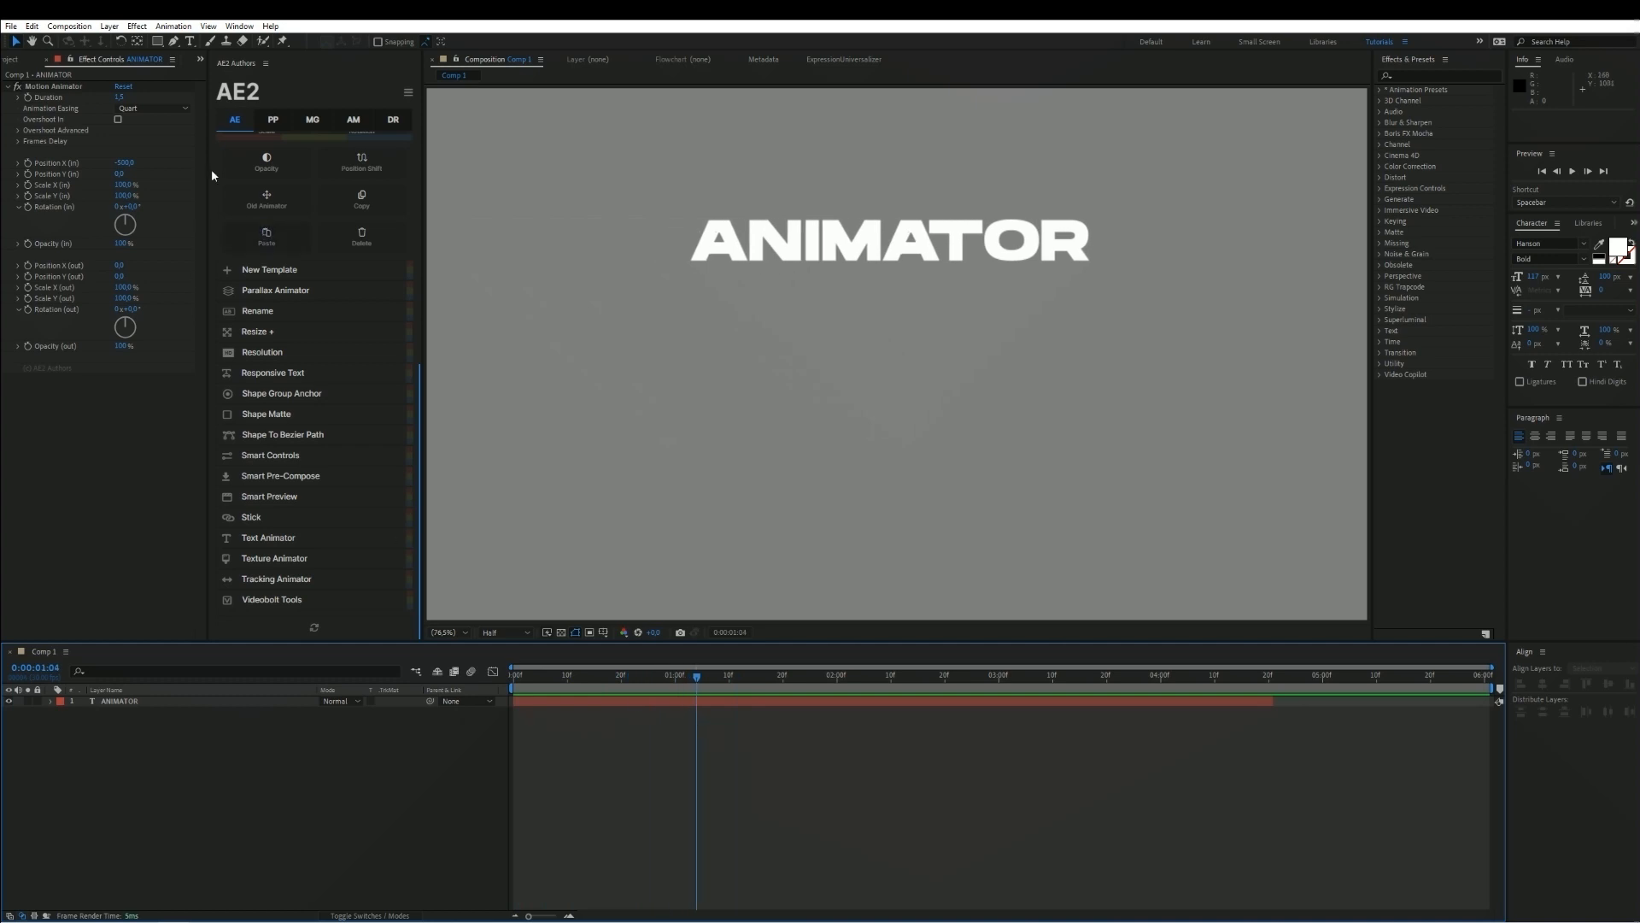
Set the motion animator's Animation Easing to Quint and preview the ANIMATOR text's entrance from near the start
left_click(154, 109)
left_click(162, 195)
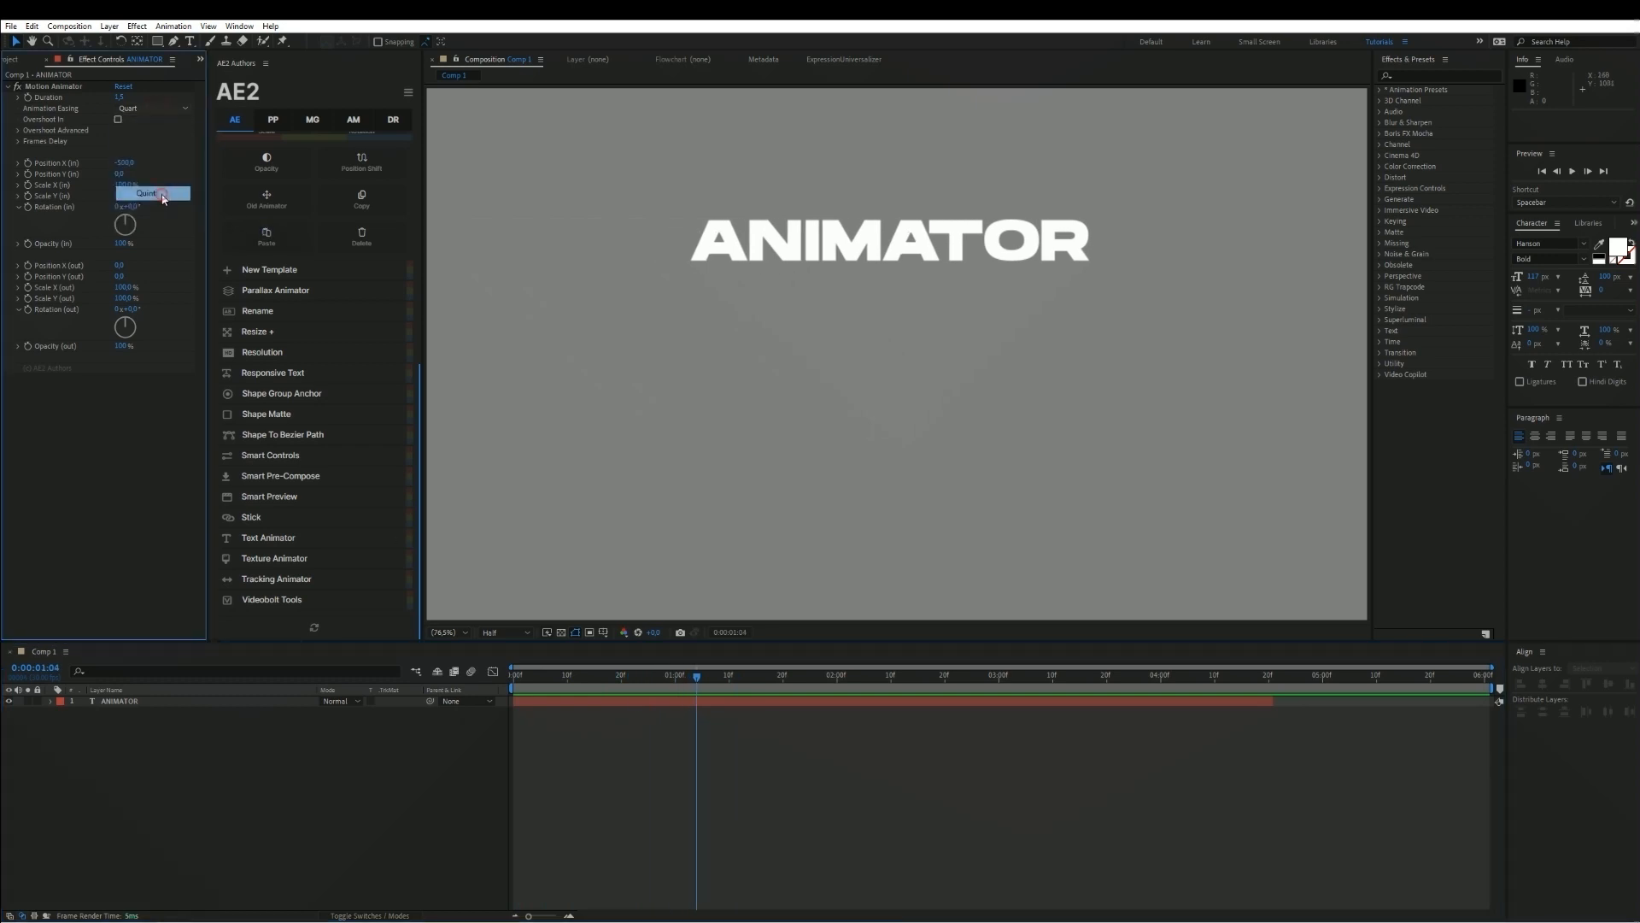
left_click(547, 743)
left_click(515, 676)
key("space")
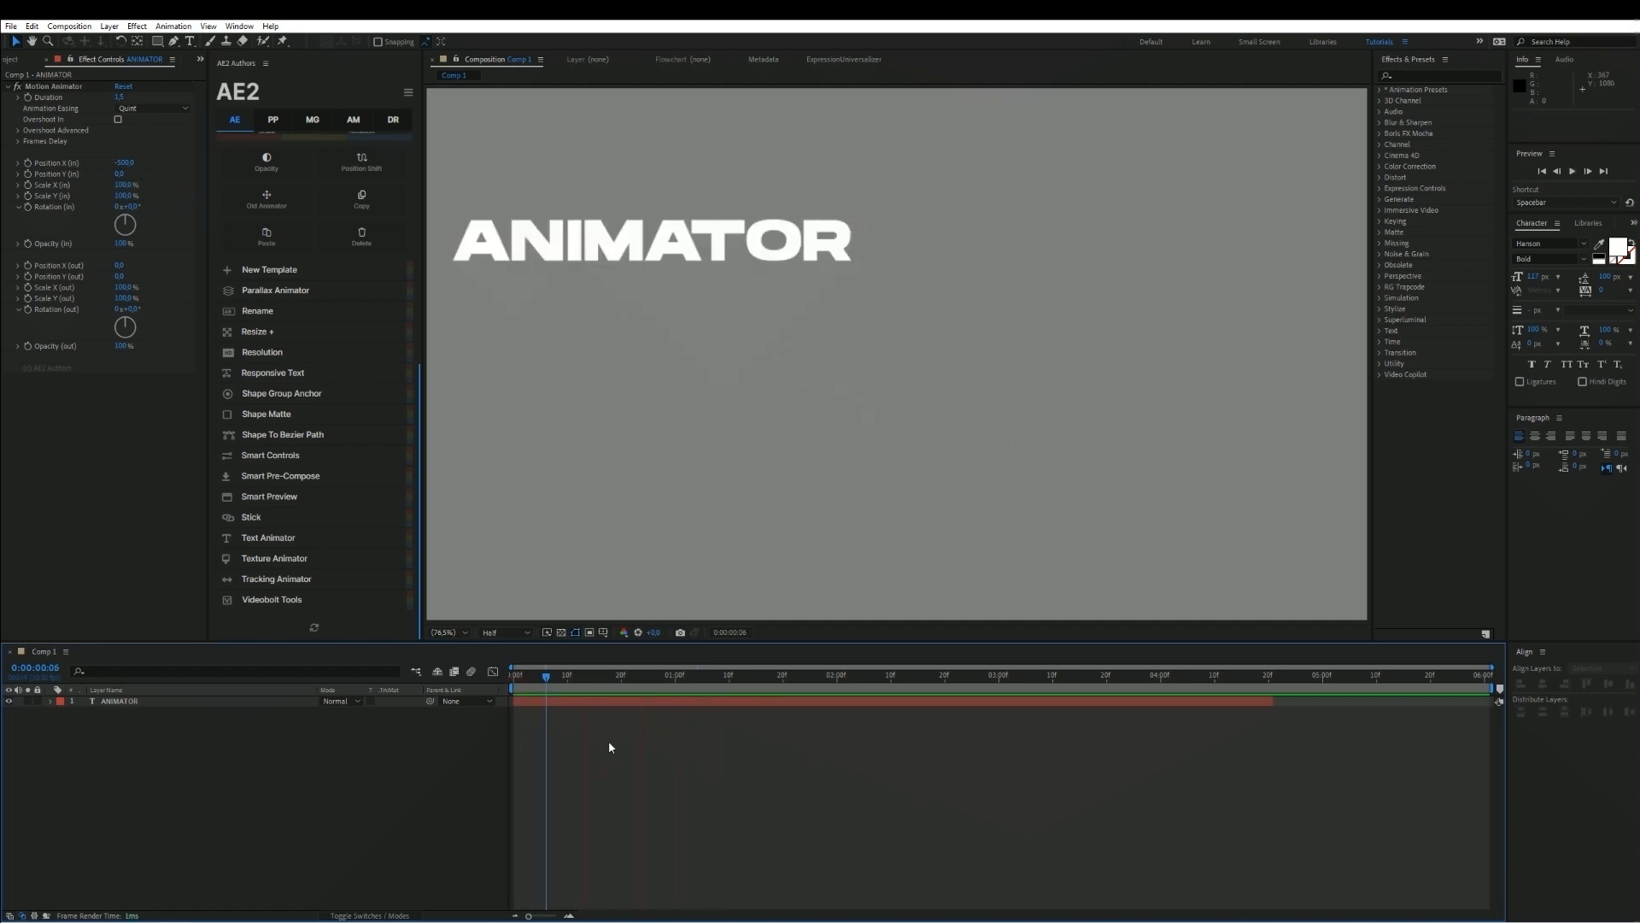
Set the motion animator's Duration to 3 and play back the slower entrance
left_click(121, 97)
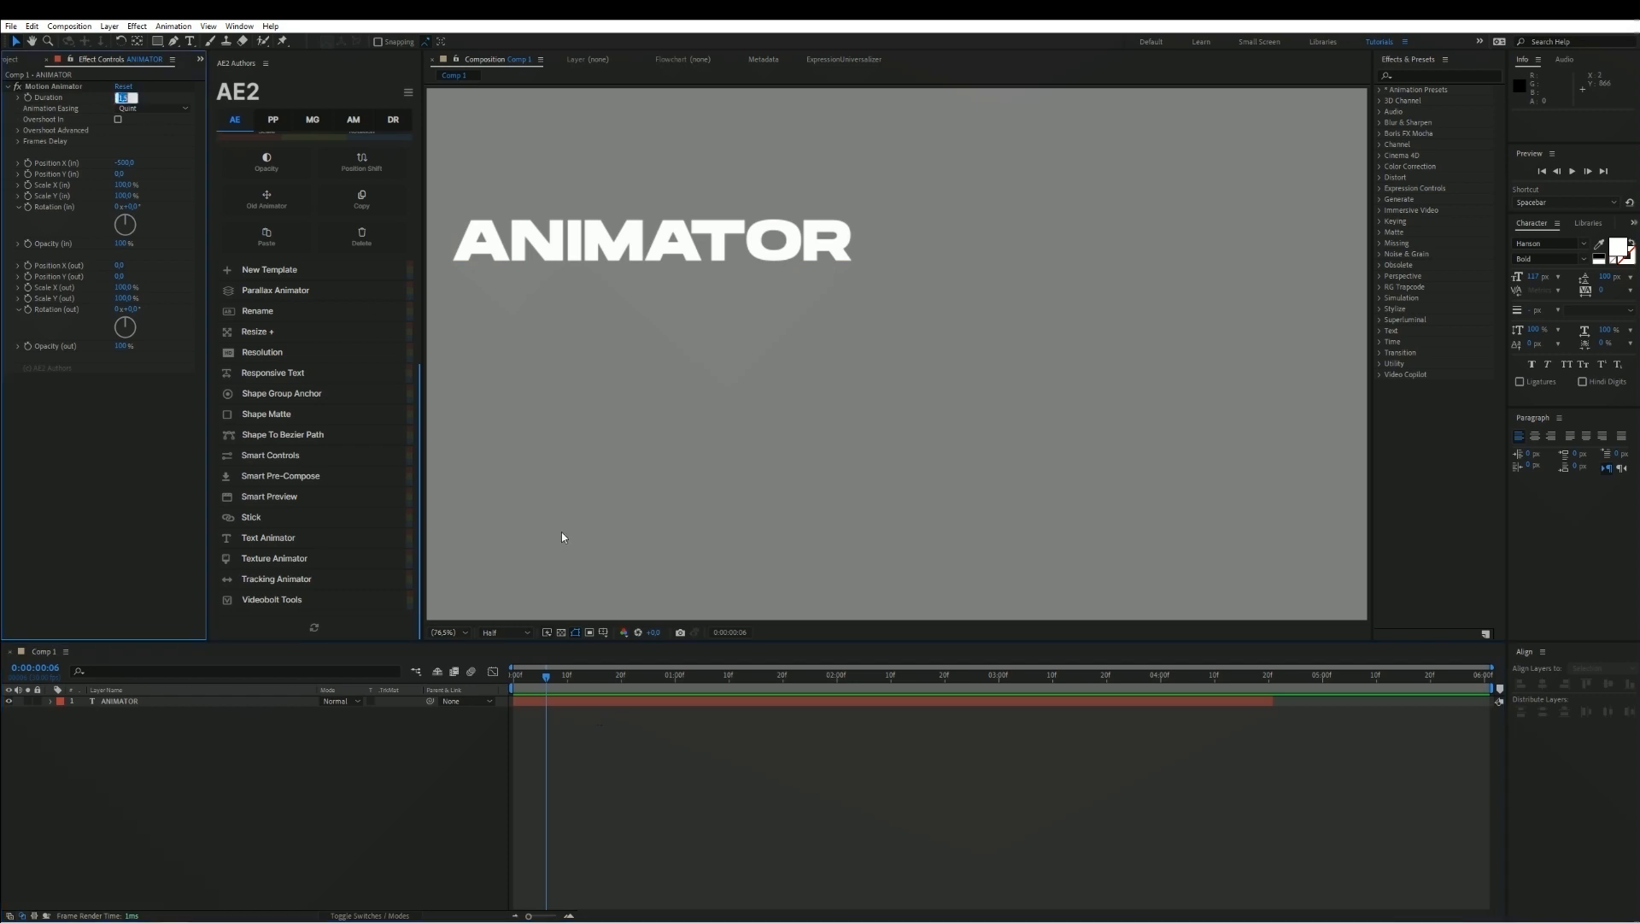
left_click(624, 760)
key("space")
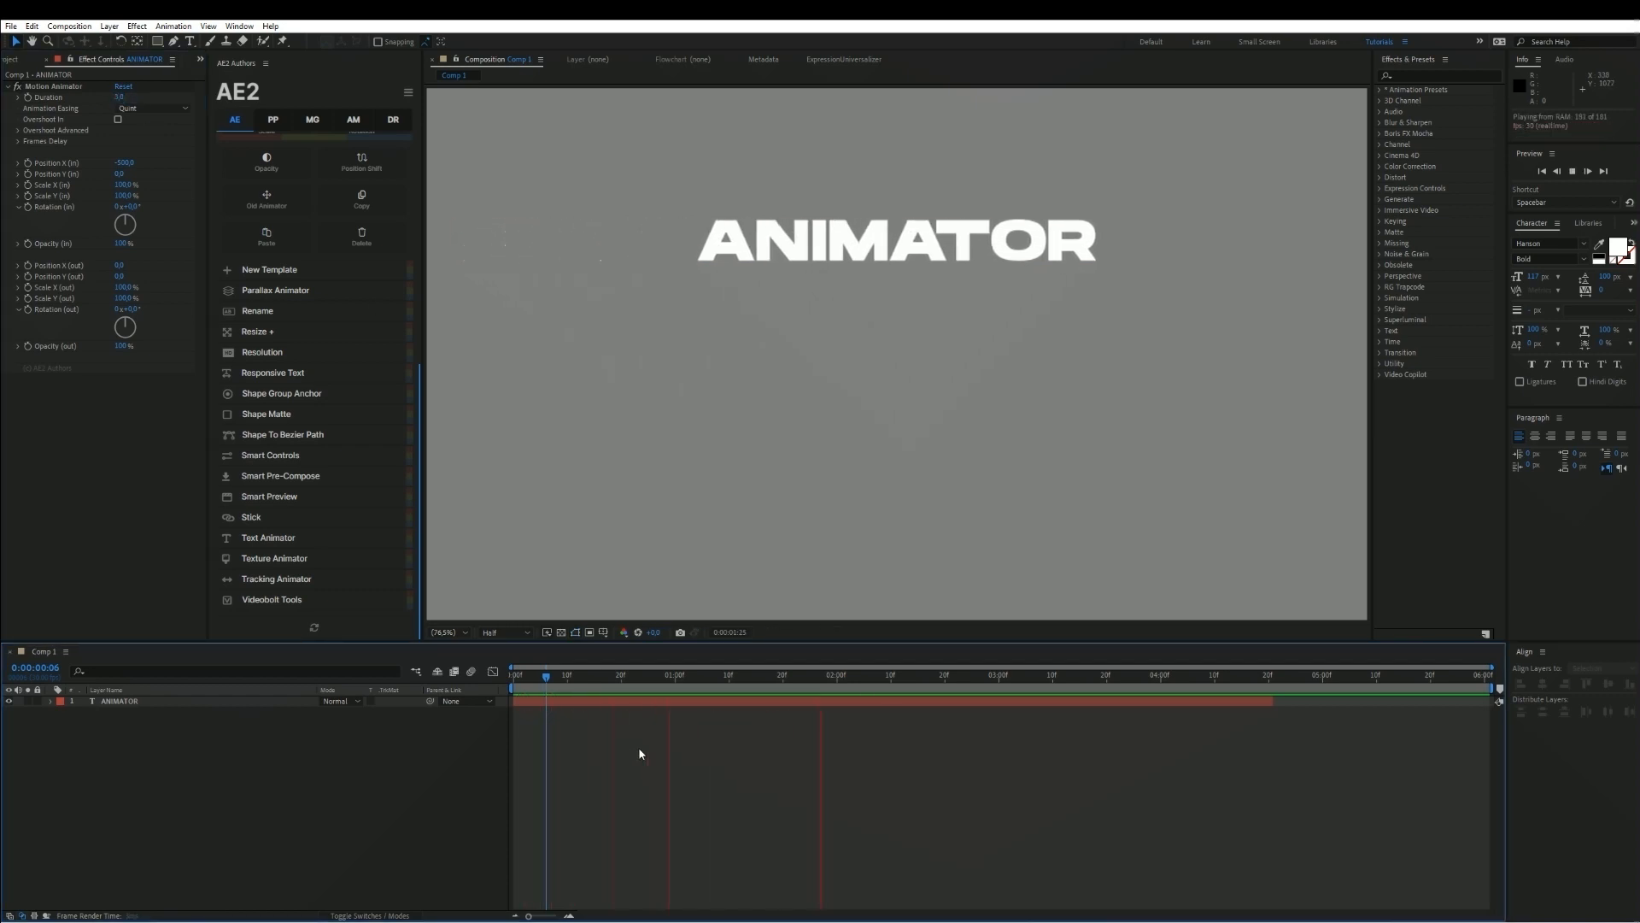
key("space")
key("space")
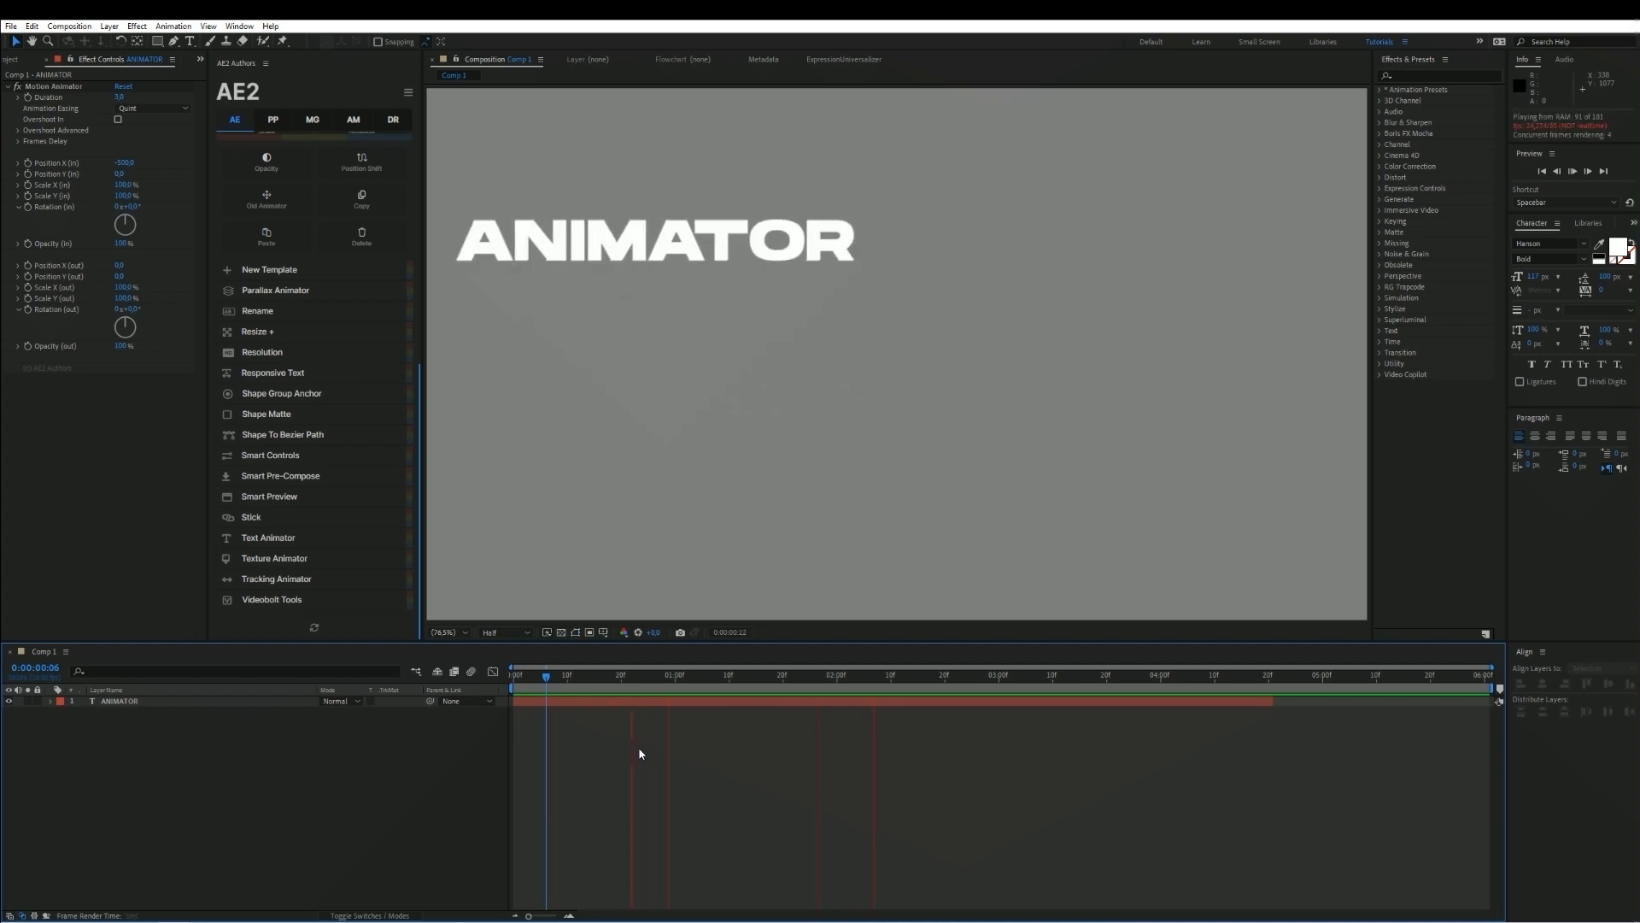
key("space")
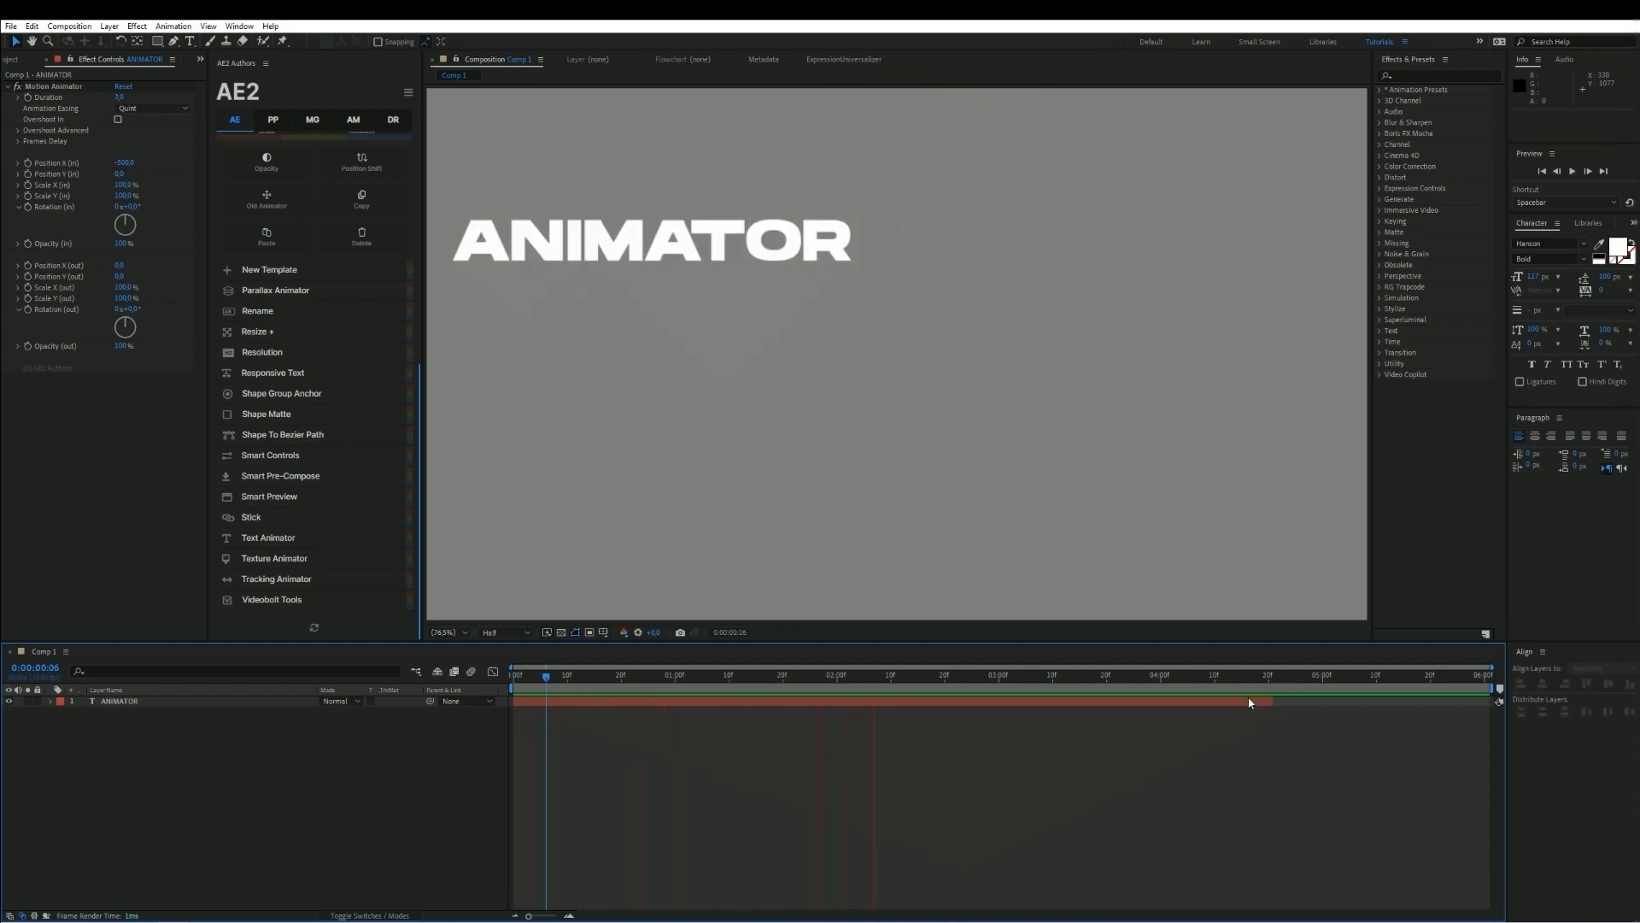
Extend the ANIMATOR layer's out point to the end of the composition, move the current time to 1:22 and preview
left_click_drag(1272, 700, 1478, 716)
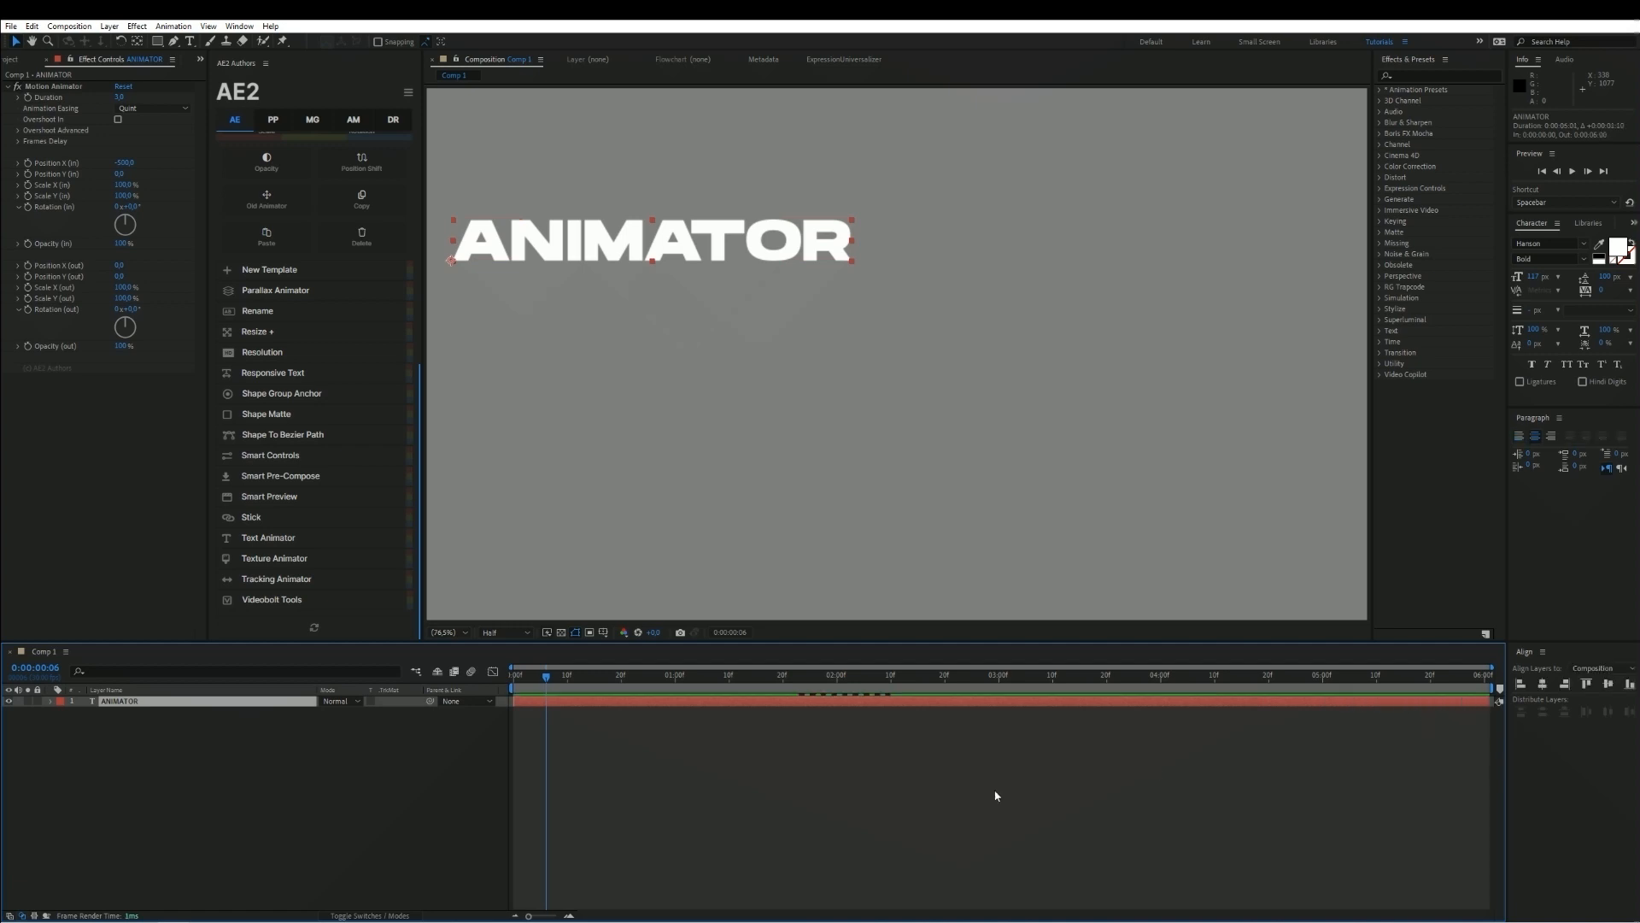
left_click(974, 796)
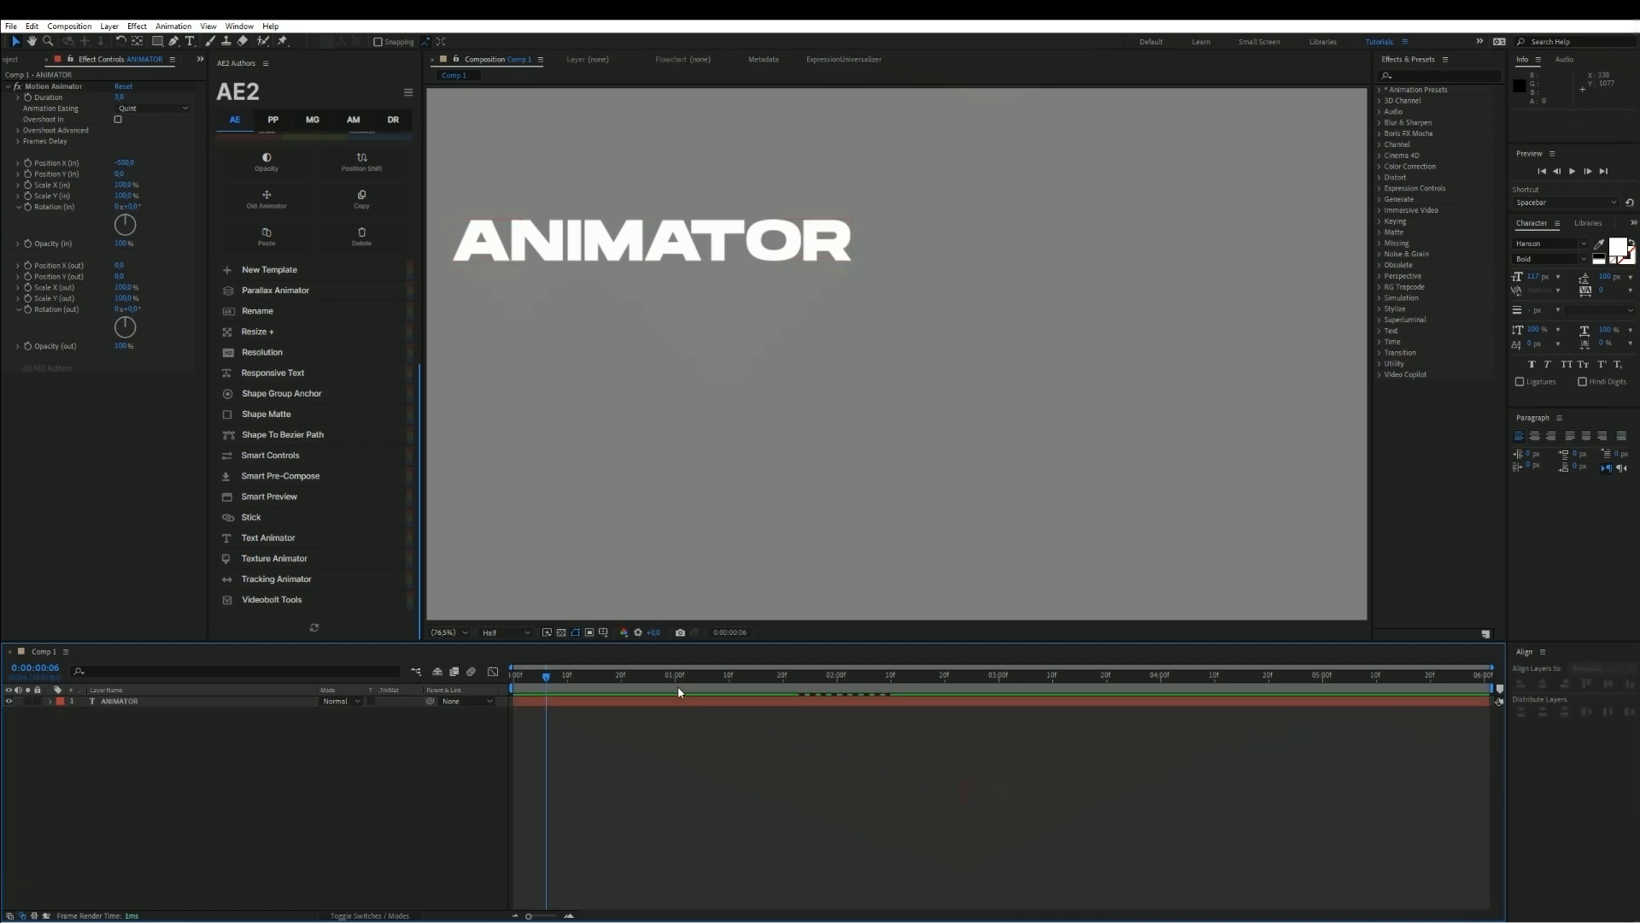
left_click_drag(678, 688, 742, 738)
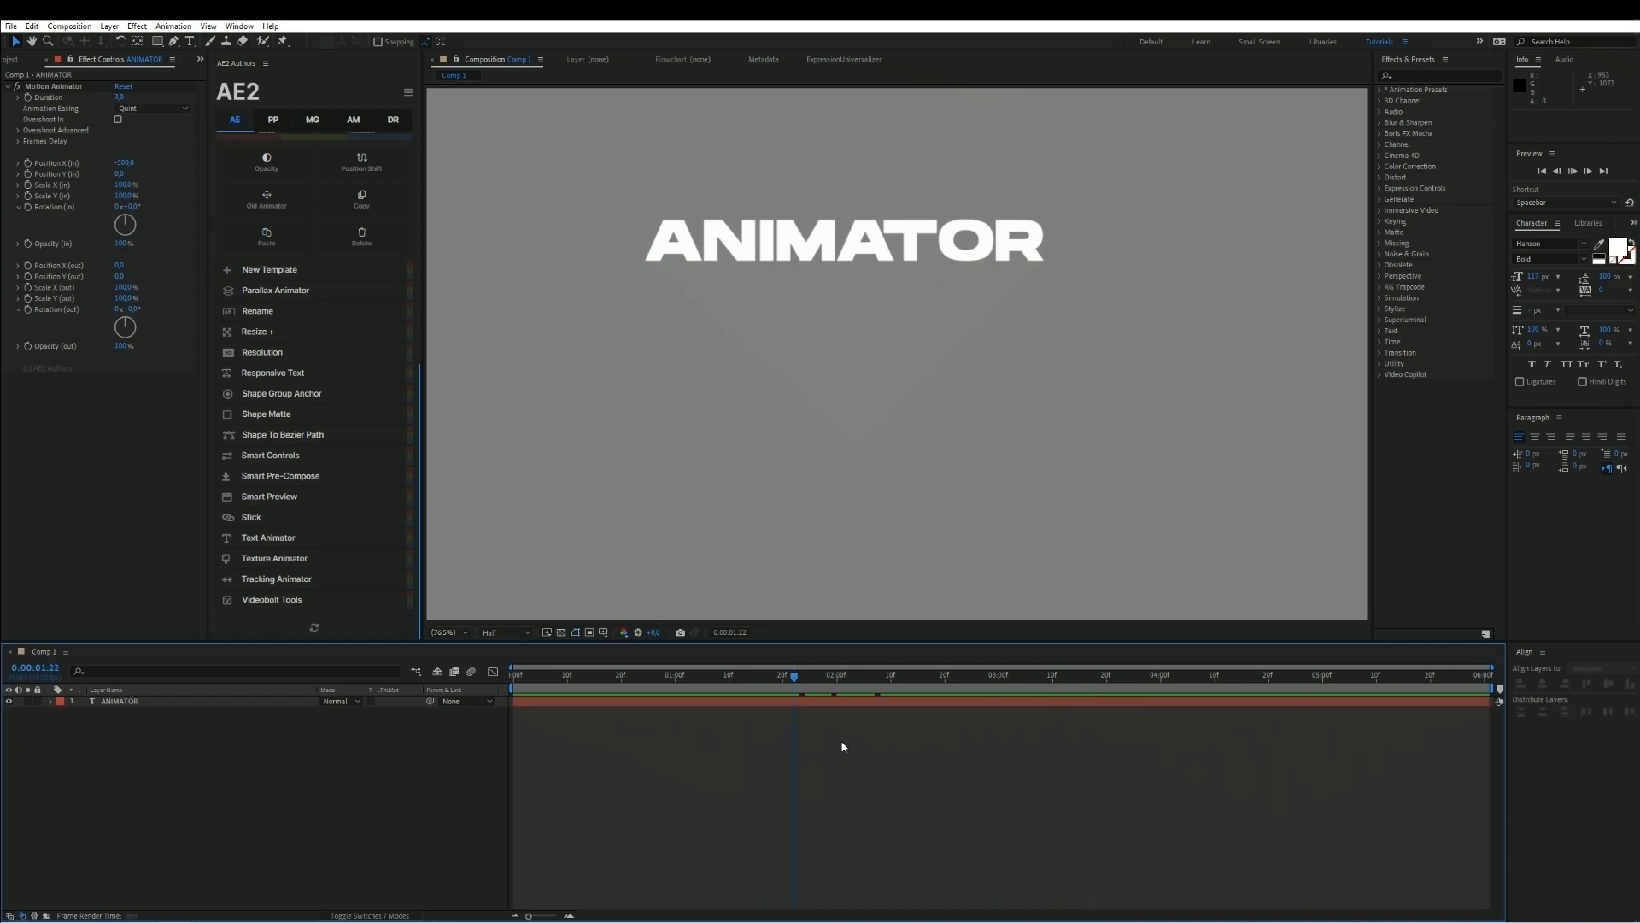
key("space")
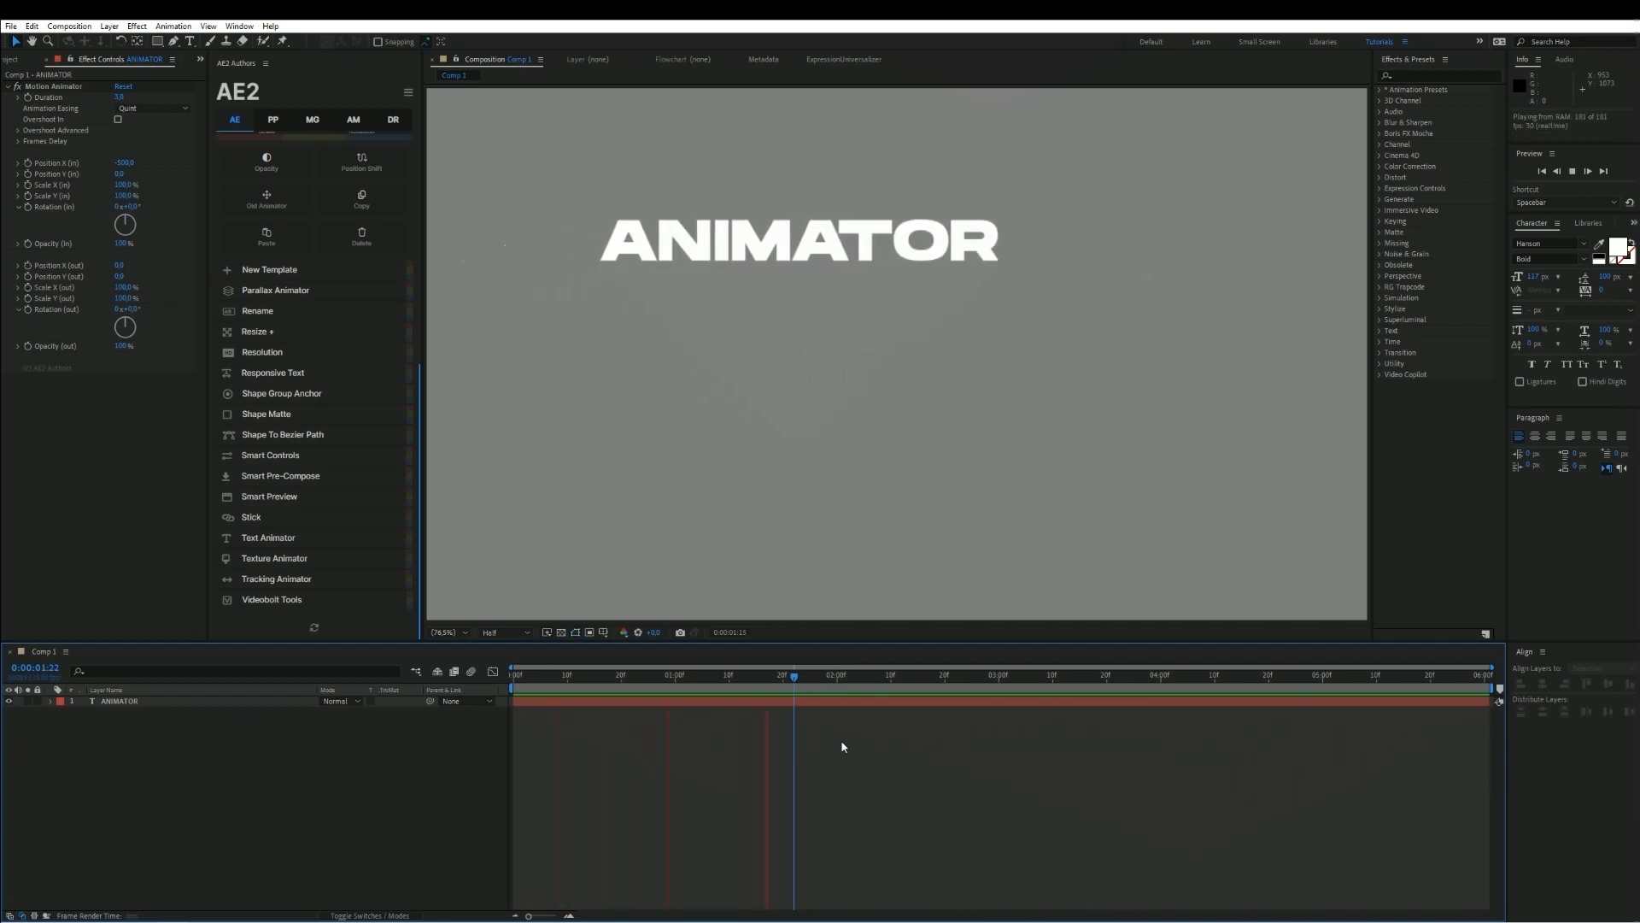
key("space")
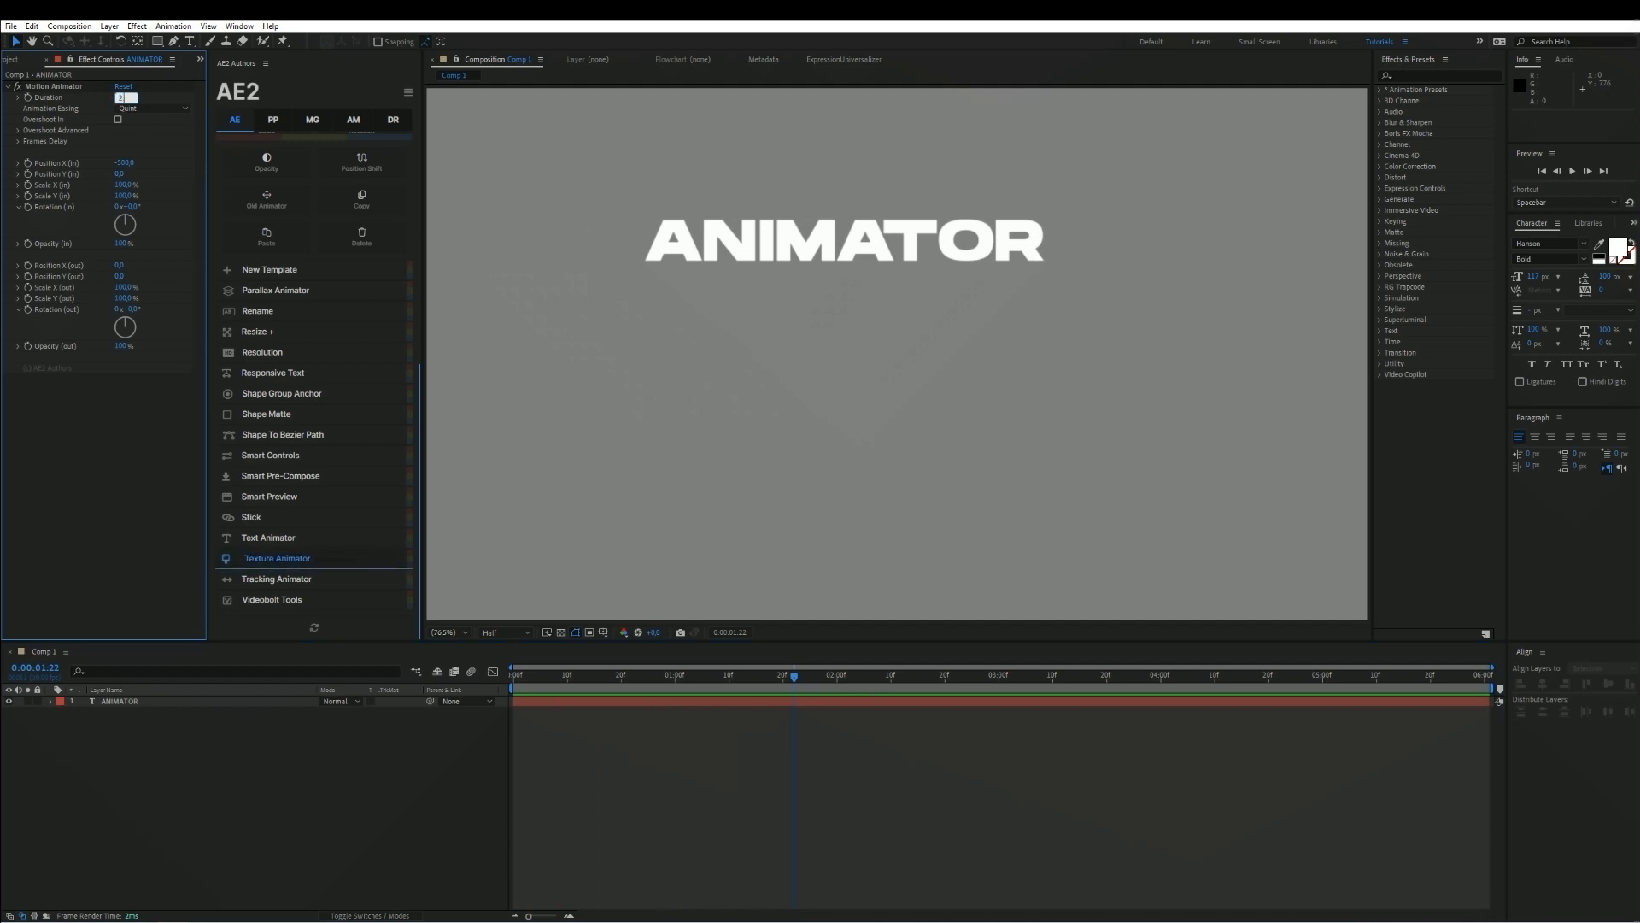
Set the motion animator's Duration to 2.5 and preview the ANIMATOR text's entrance
type(",5")
left_click(664, 763)
key("space")
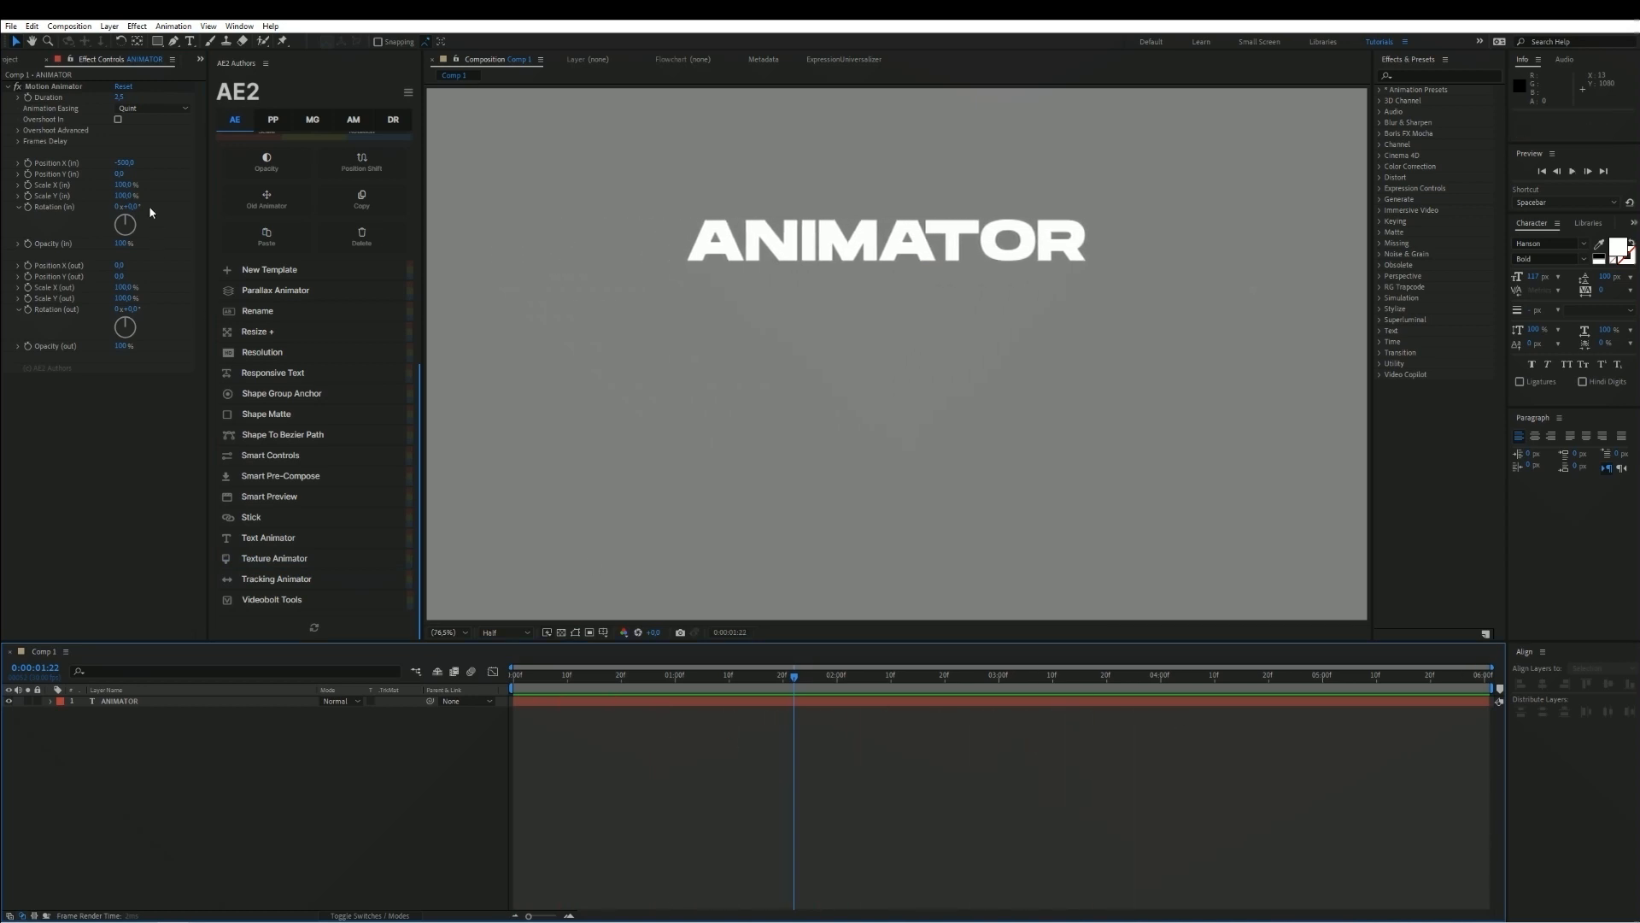
Set Position Y (in) of the motion animator to 500 and preview the diagonal entrance of the ANIMATOR text
left_click(122, 174)
type("500")
key("Return")
left_click(834, 825)
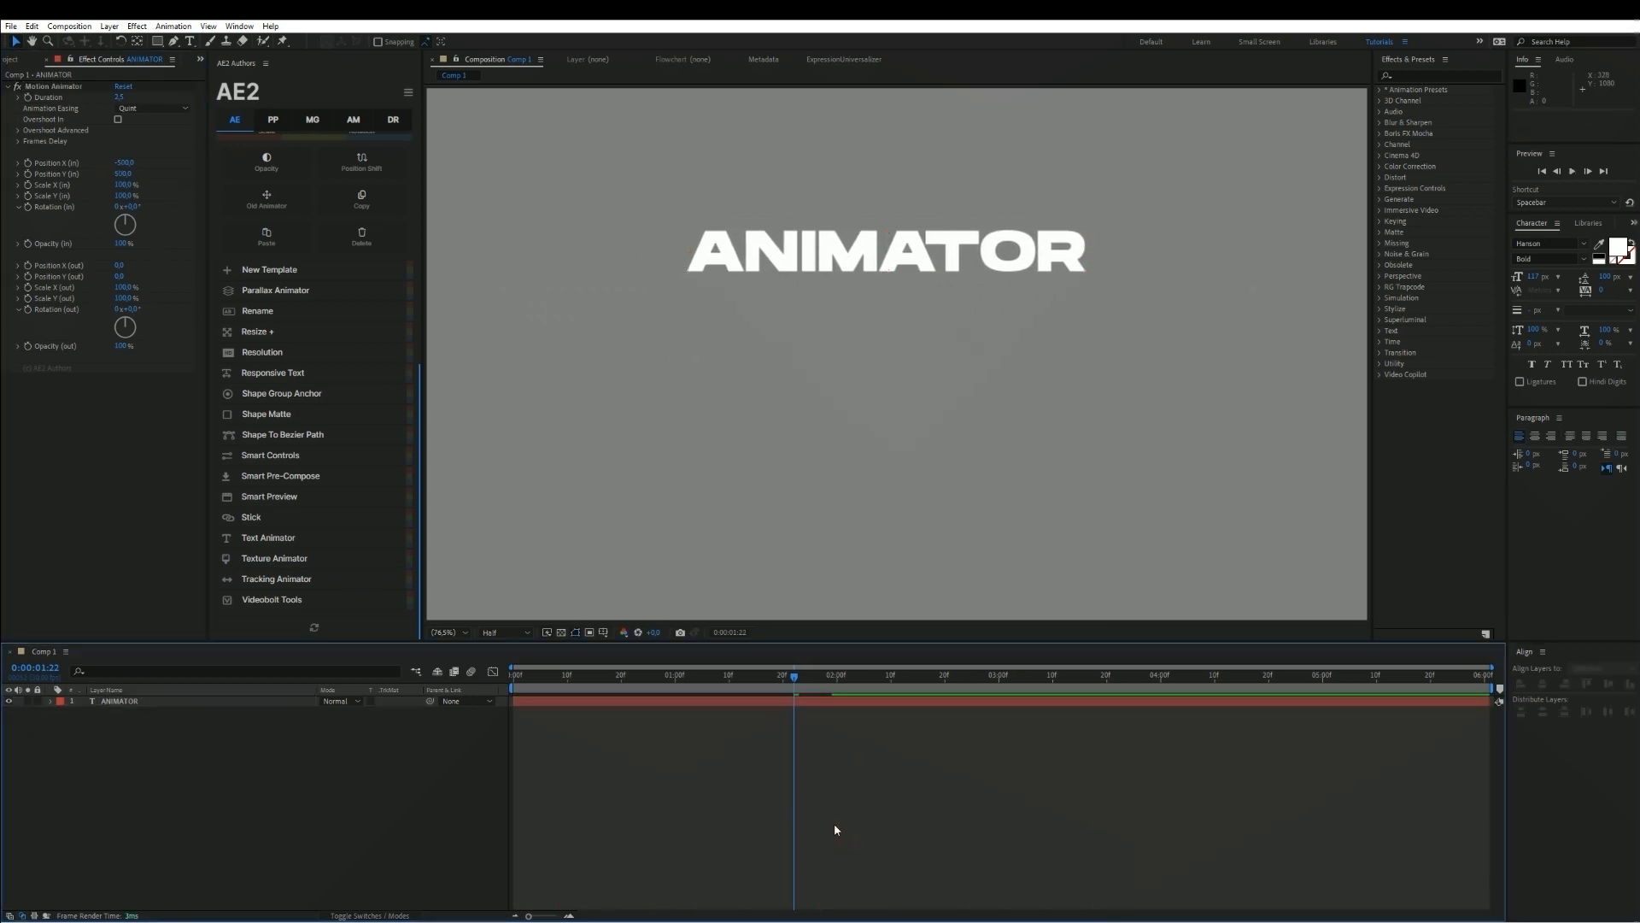
key("space")
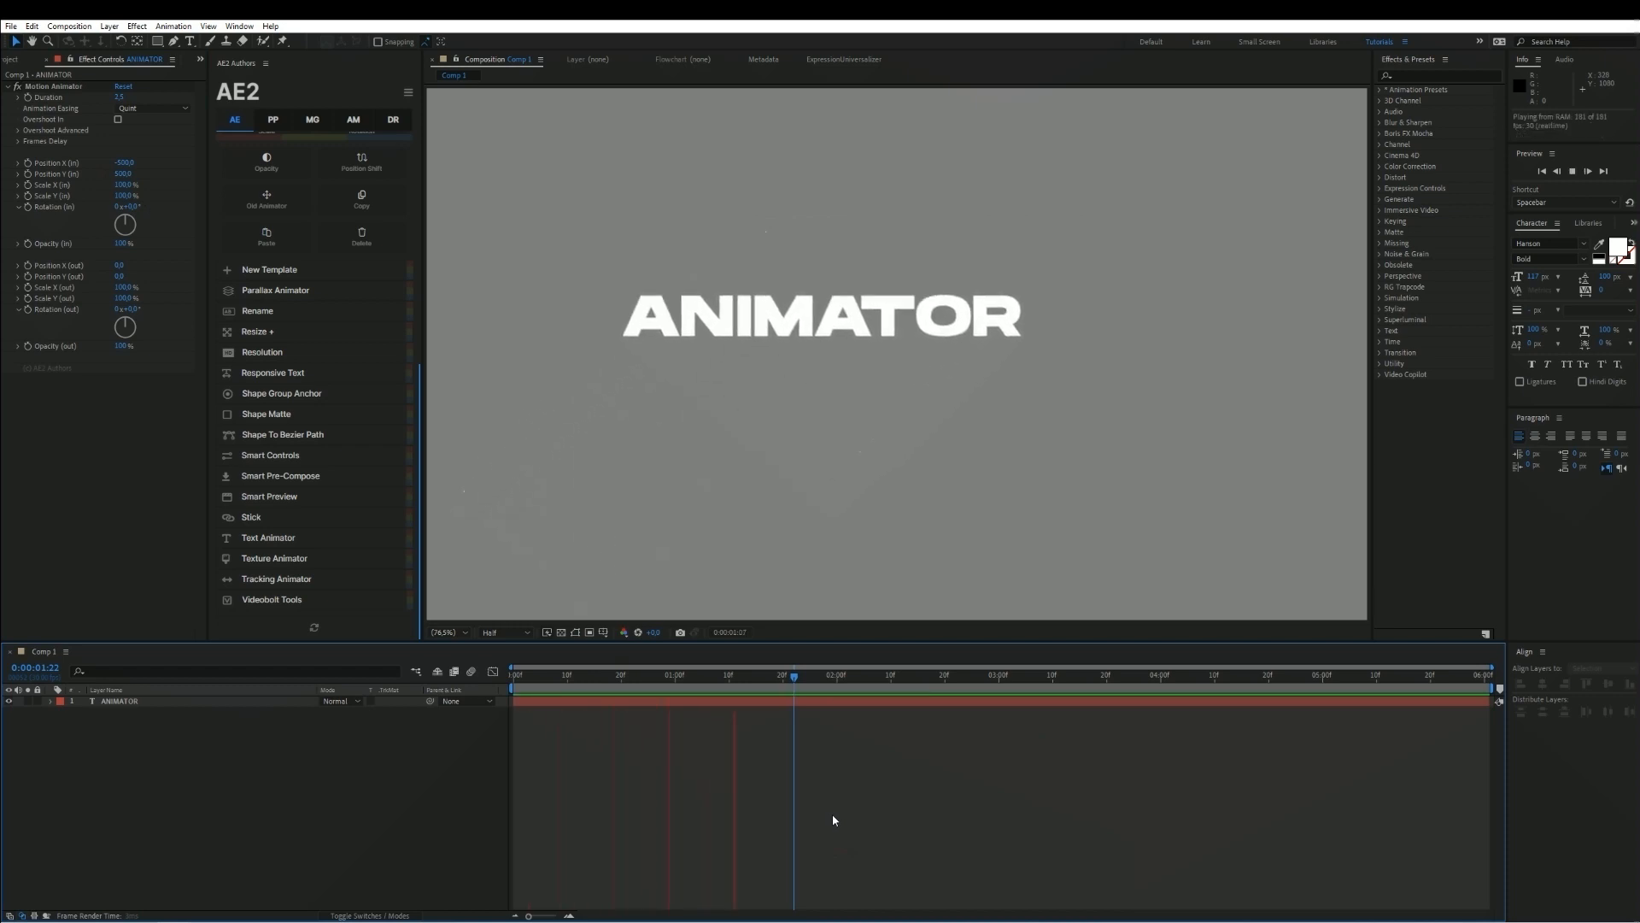
key("space")
Set the motion animator's Position Y (in) to 0 and Position X (out) to 500, and preview the horizontal entrance and exit
left_click(125, 175)
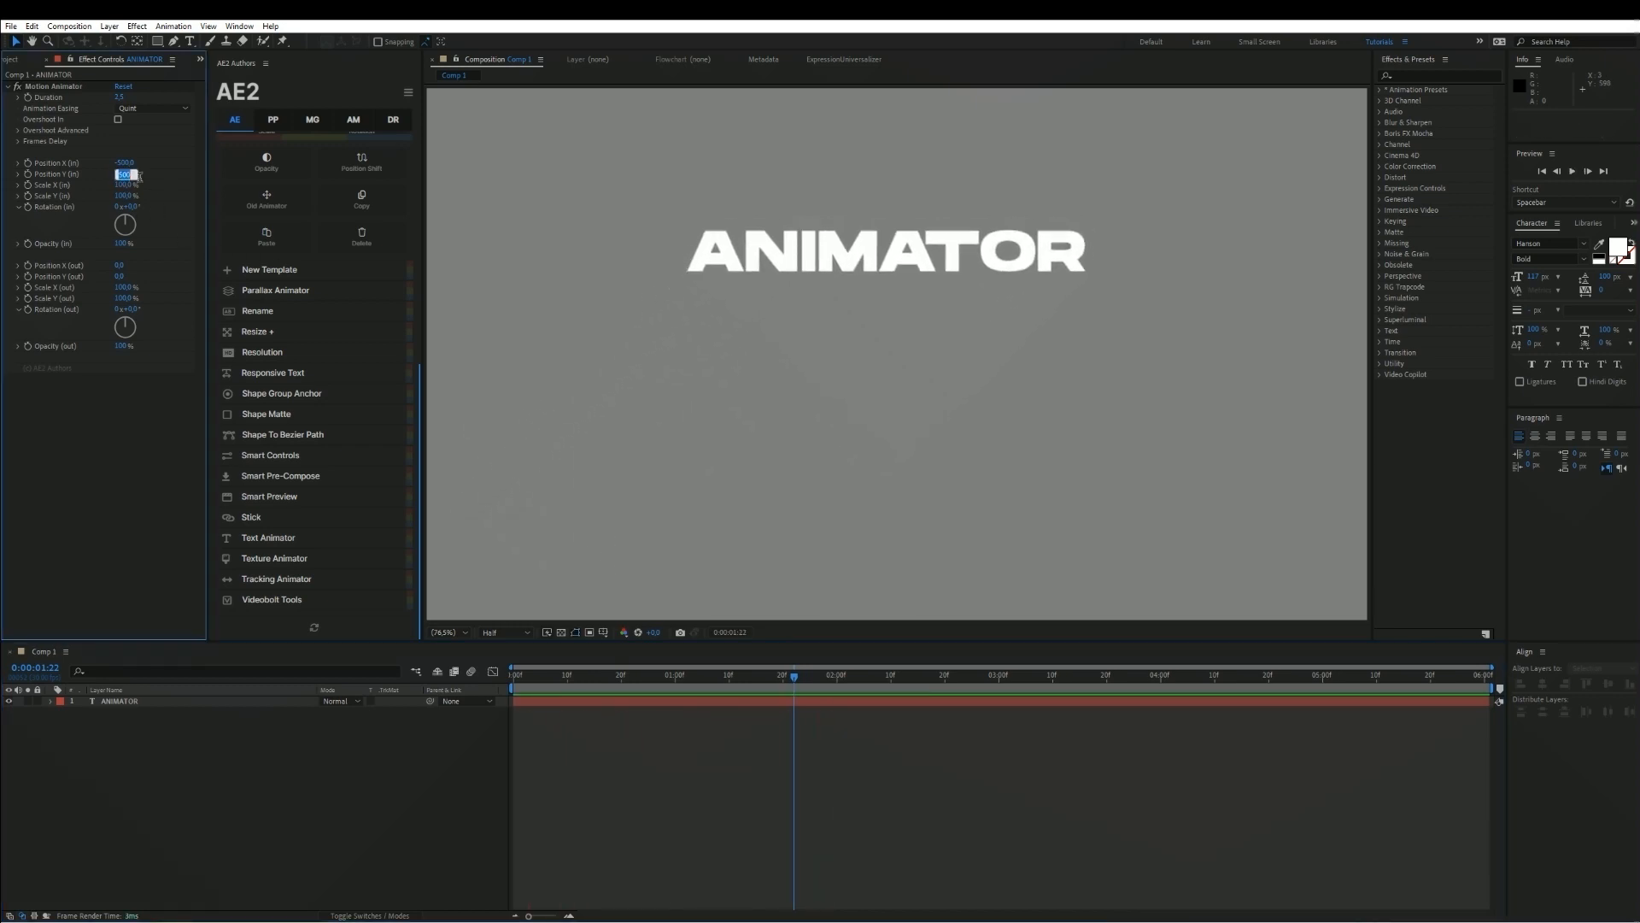
key("Return")
left_click(126, 264)
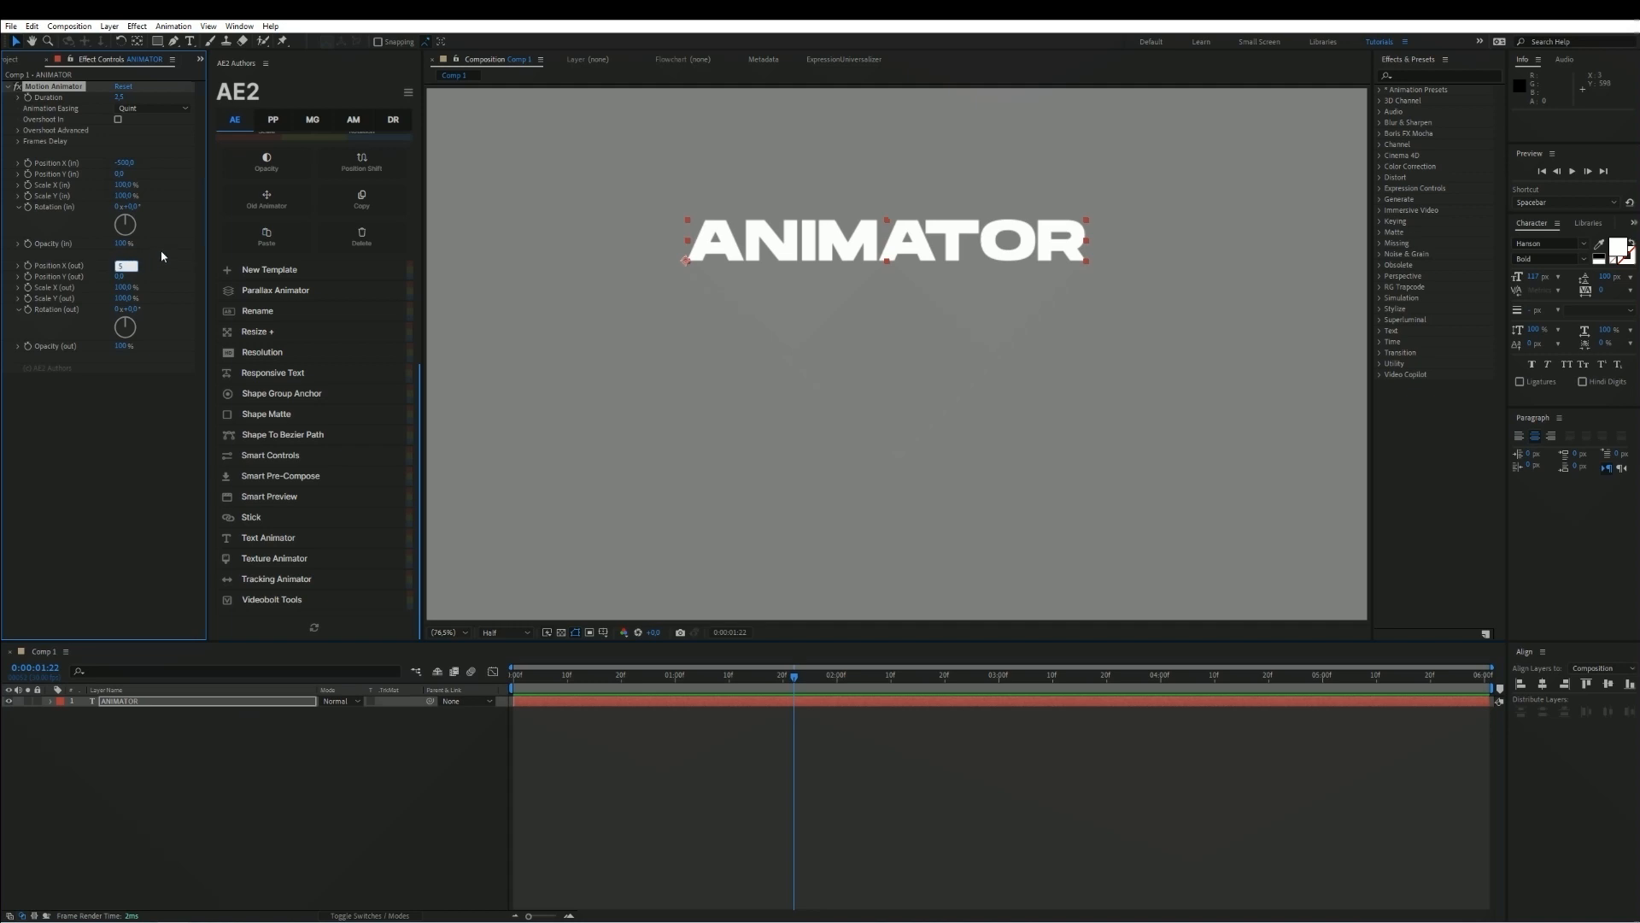
type("500")
key("Return")
left_click(777, 825)
key("space")
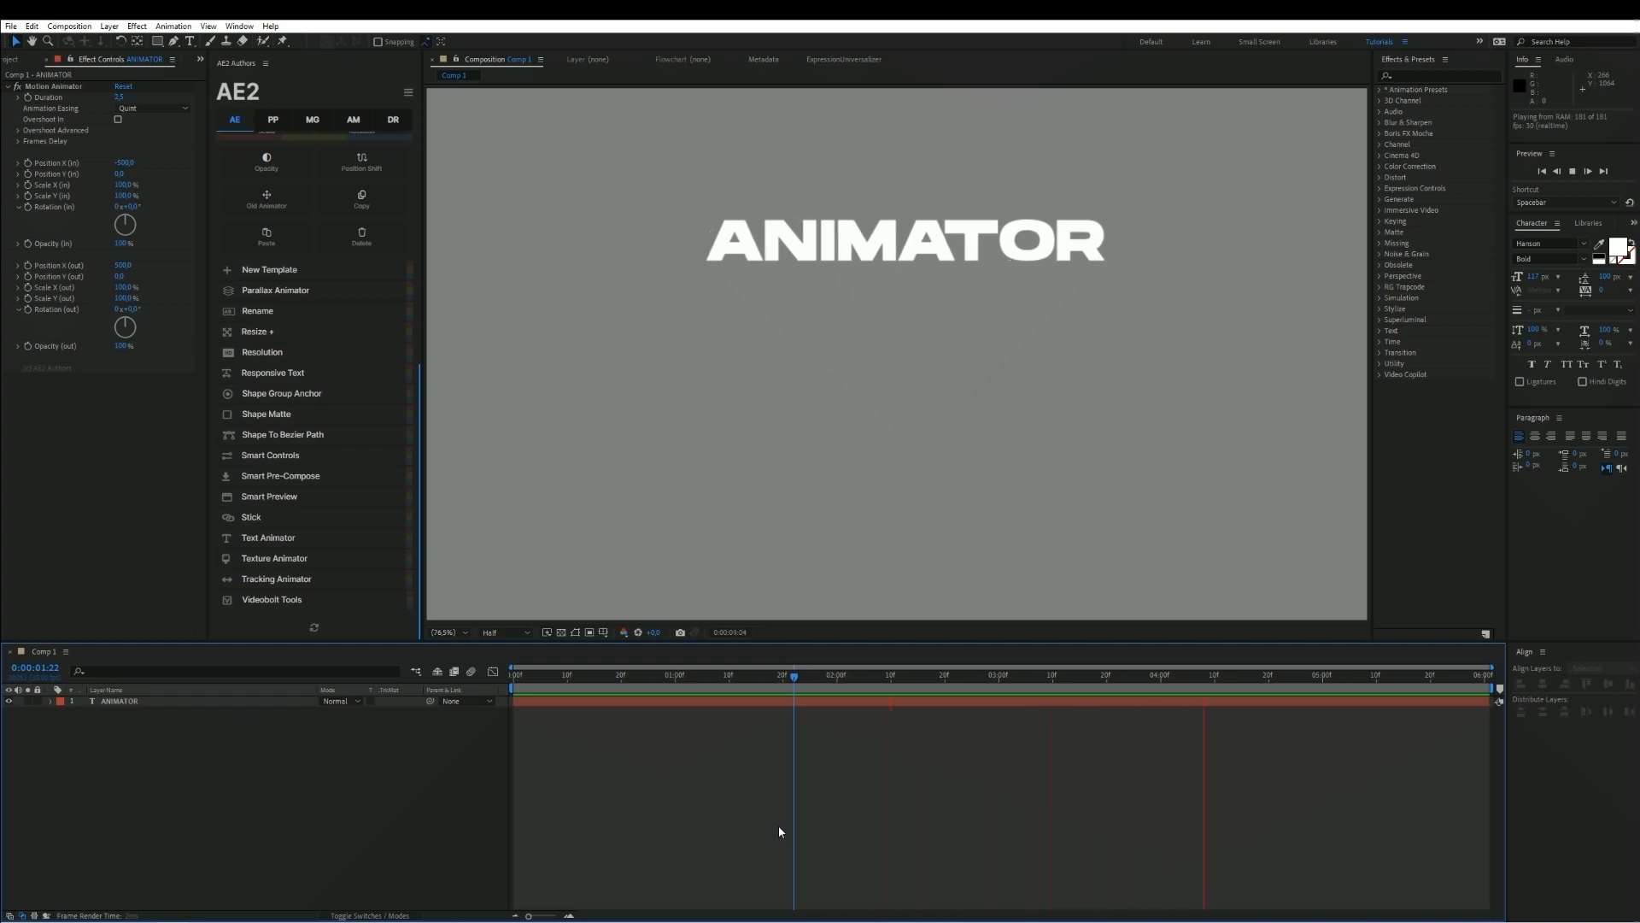
key("space")
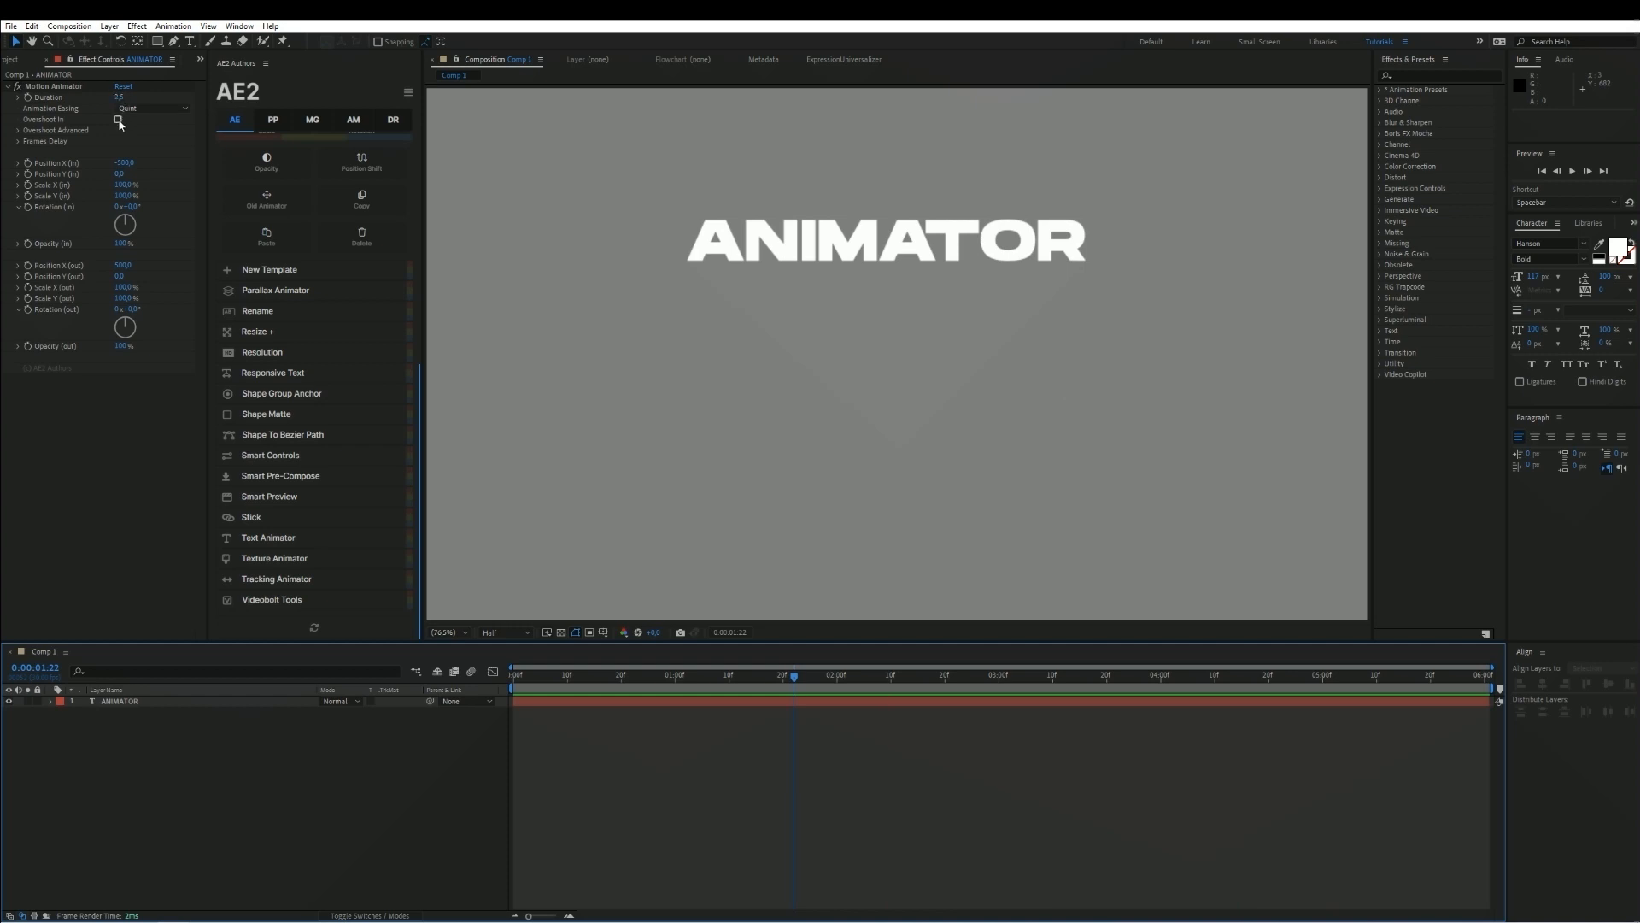
Turn on Overshoot In for the motion animator and preview the ANIMATOR text's entrance
left_click(17, 132)
left_click(17, 132)
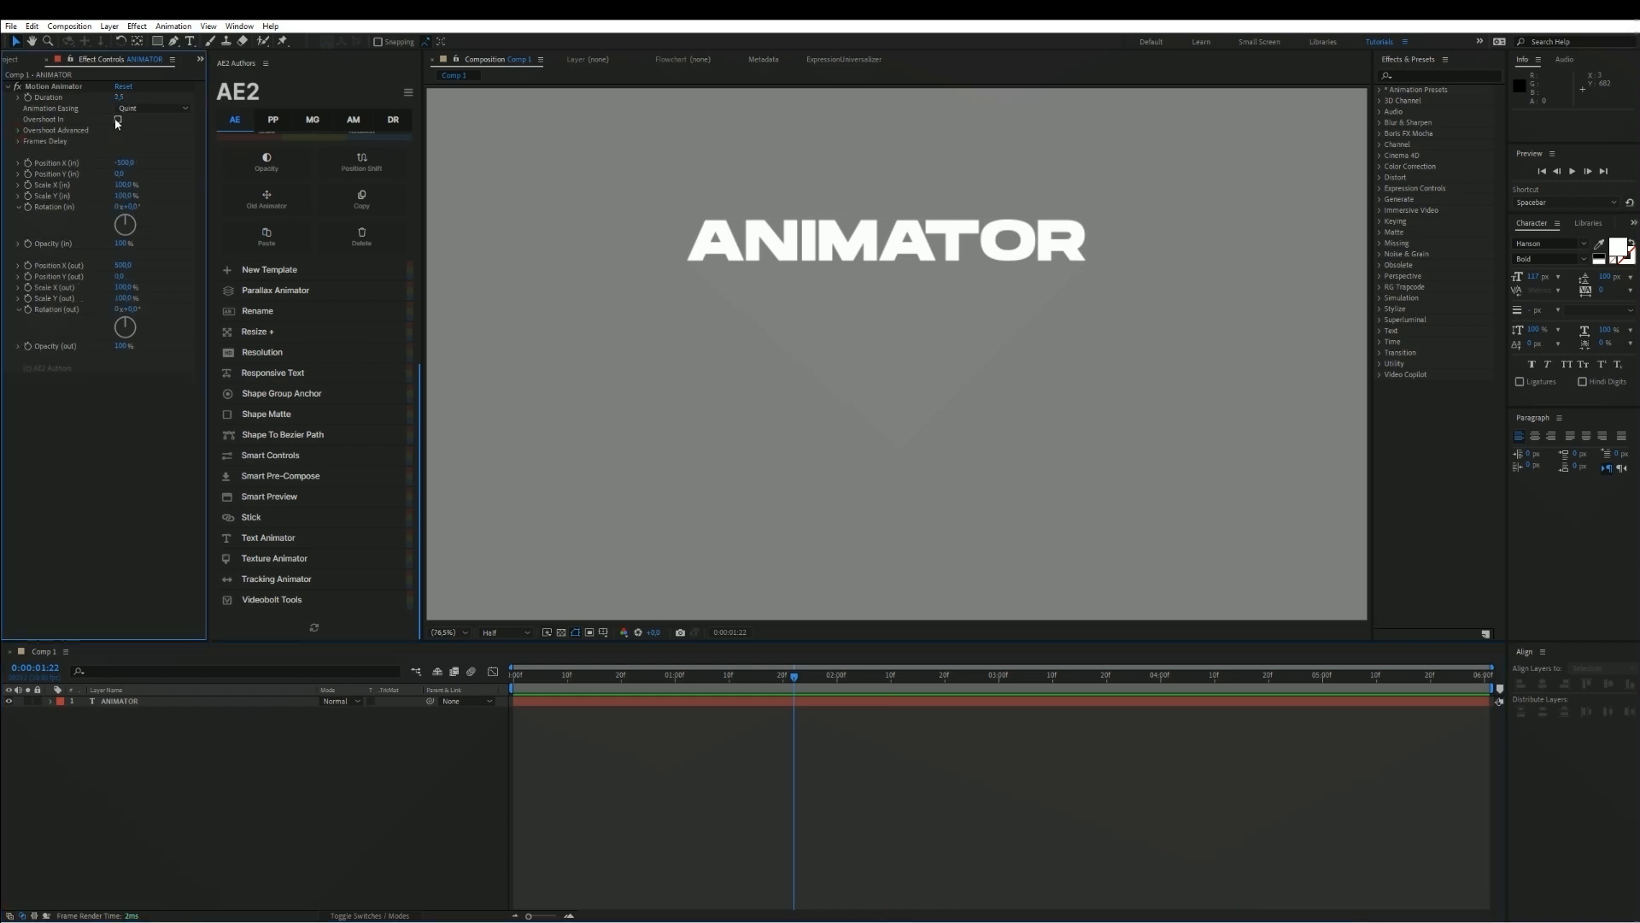
left_click(118, 120)
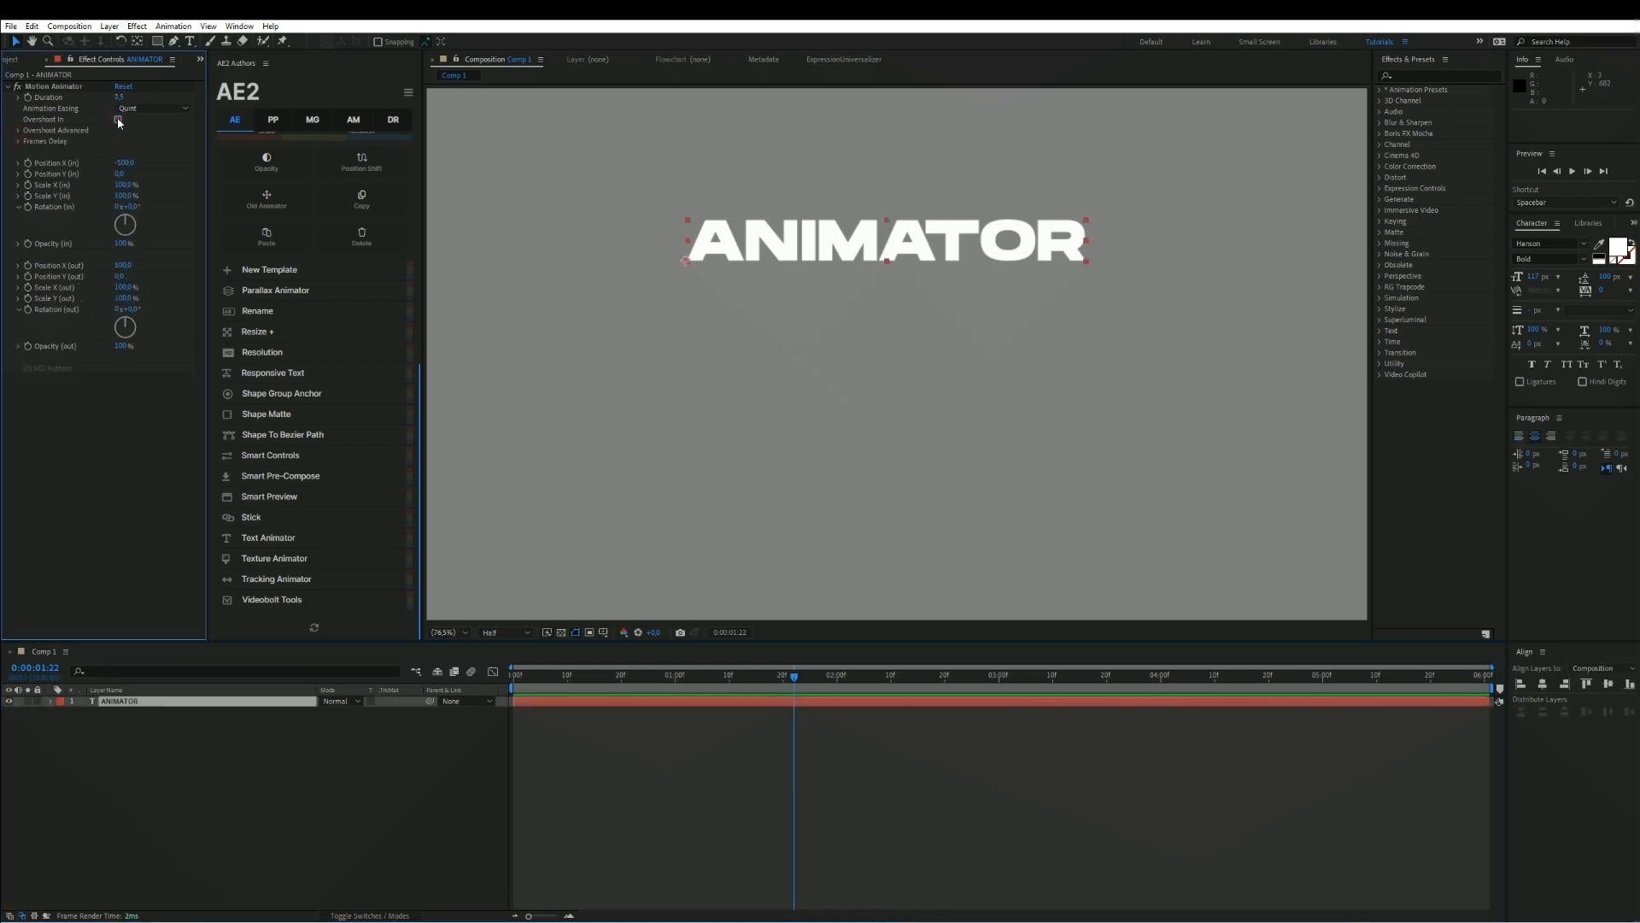
left_click(662, 739)
key("space")
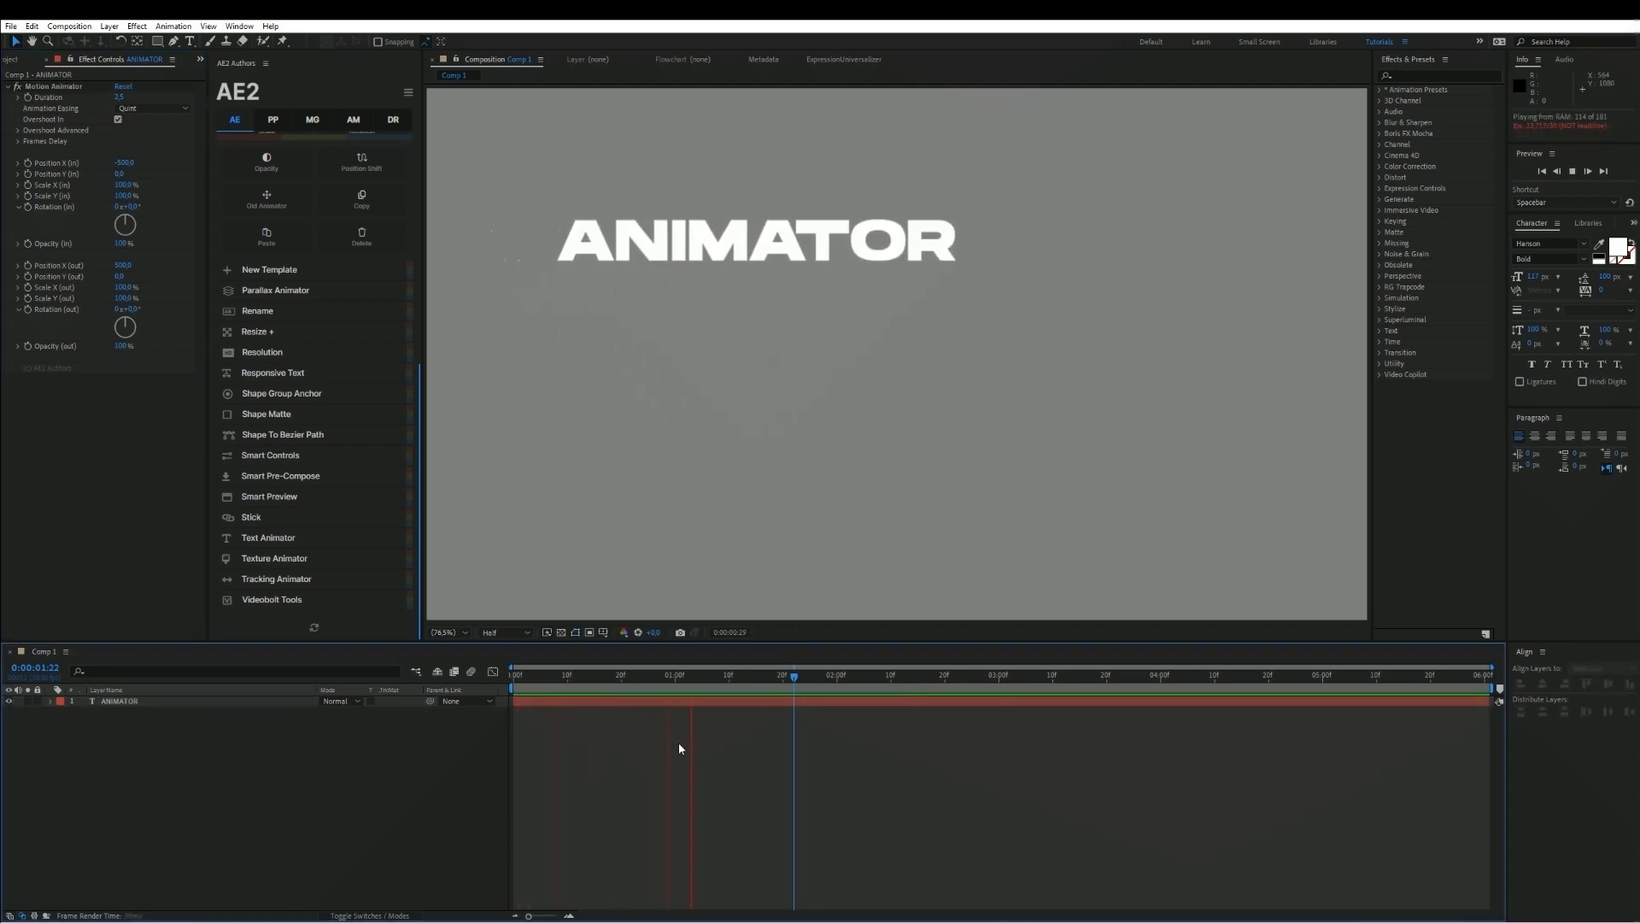
key("space")
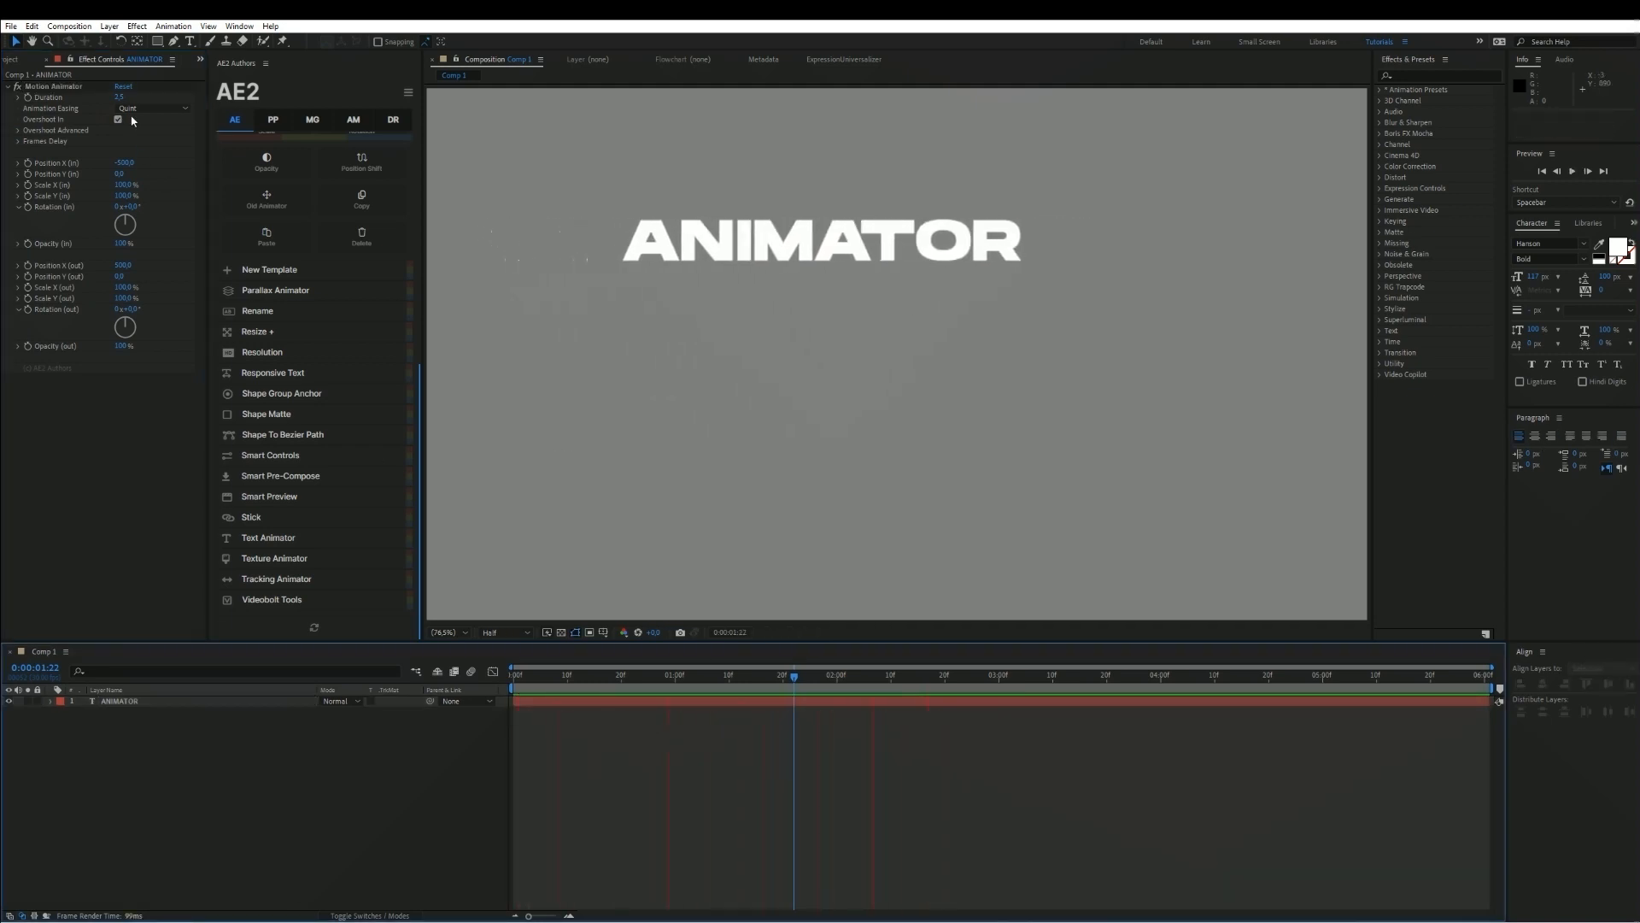
Set the motion animator's Duration to 0.3 and preview the faster overshooting motion
left_click(122, 98)
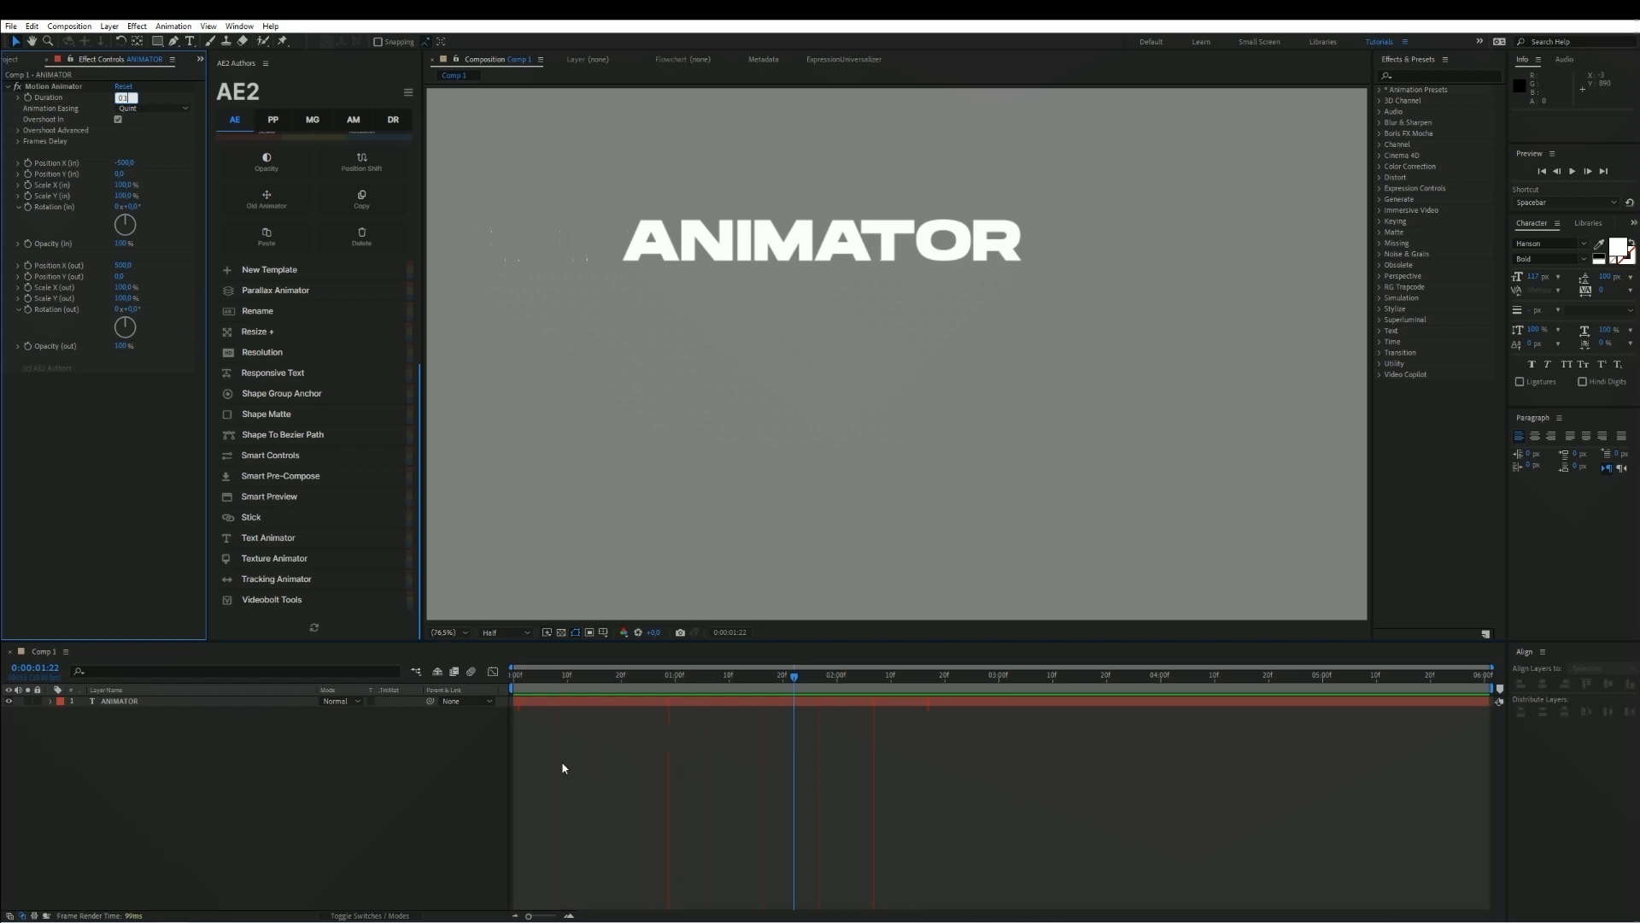
left_click(619, 788)
key("space")
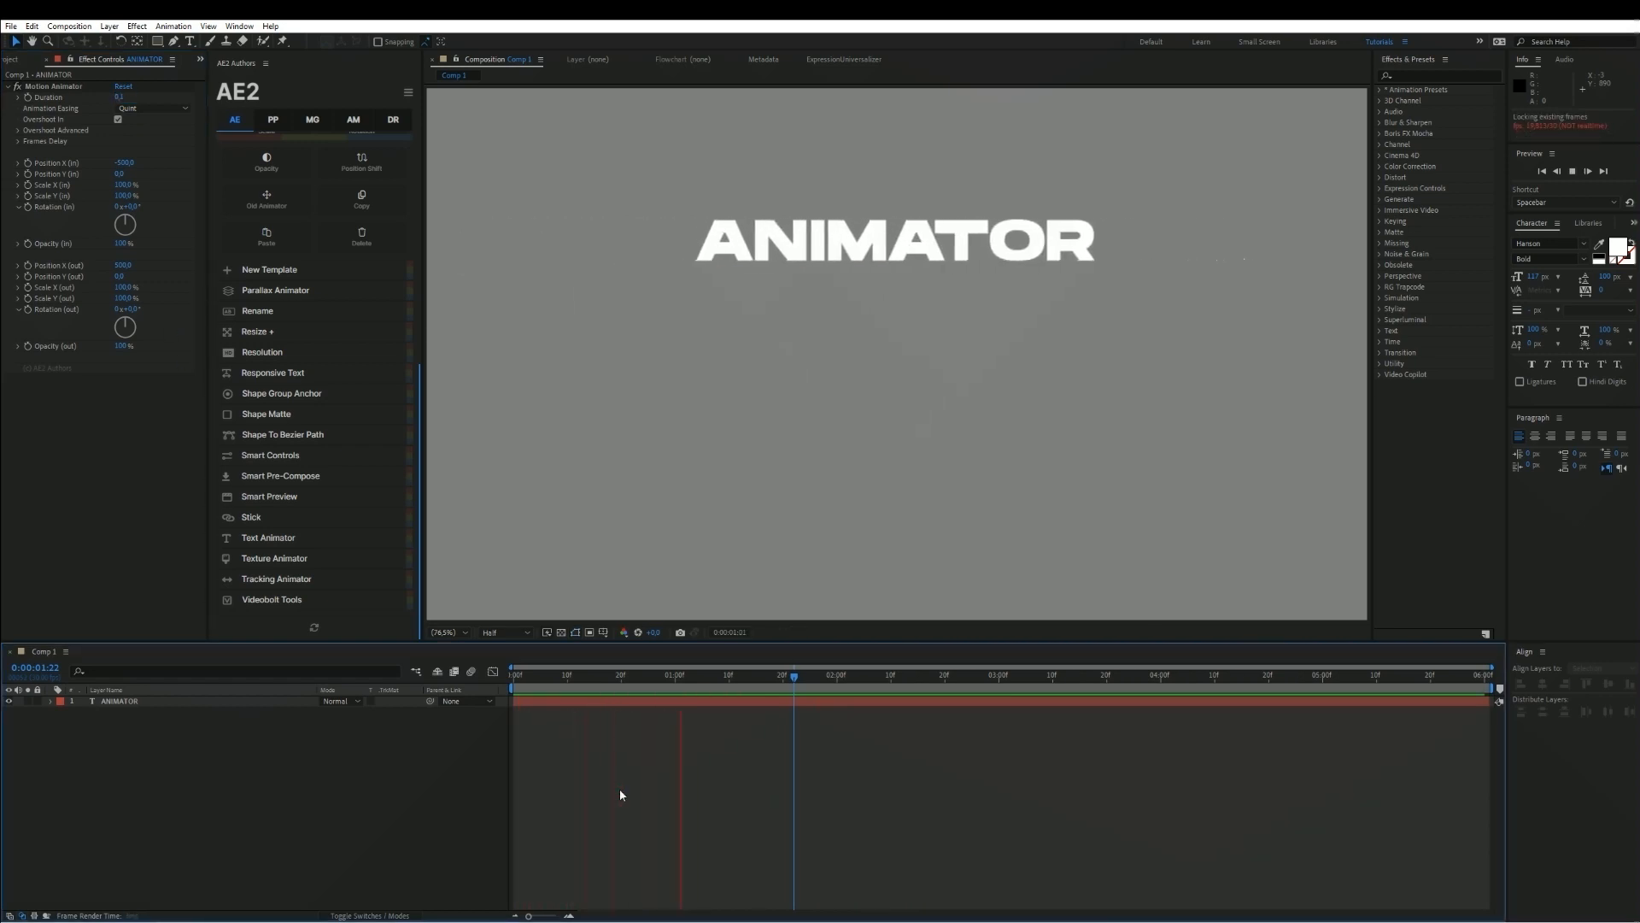
left_click(122, 97)
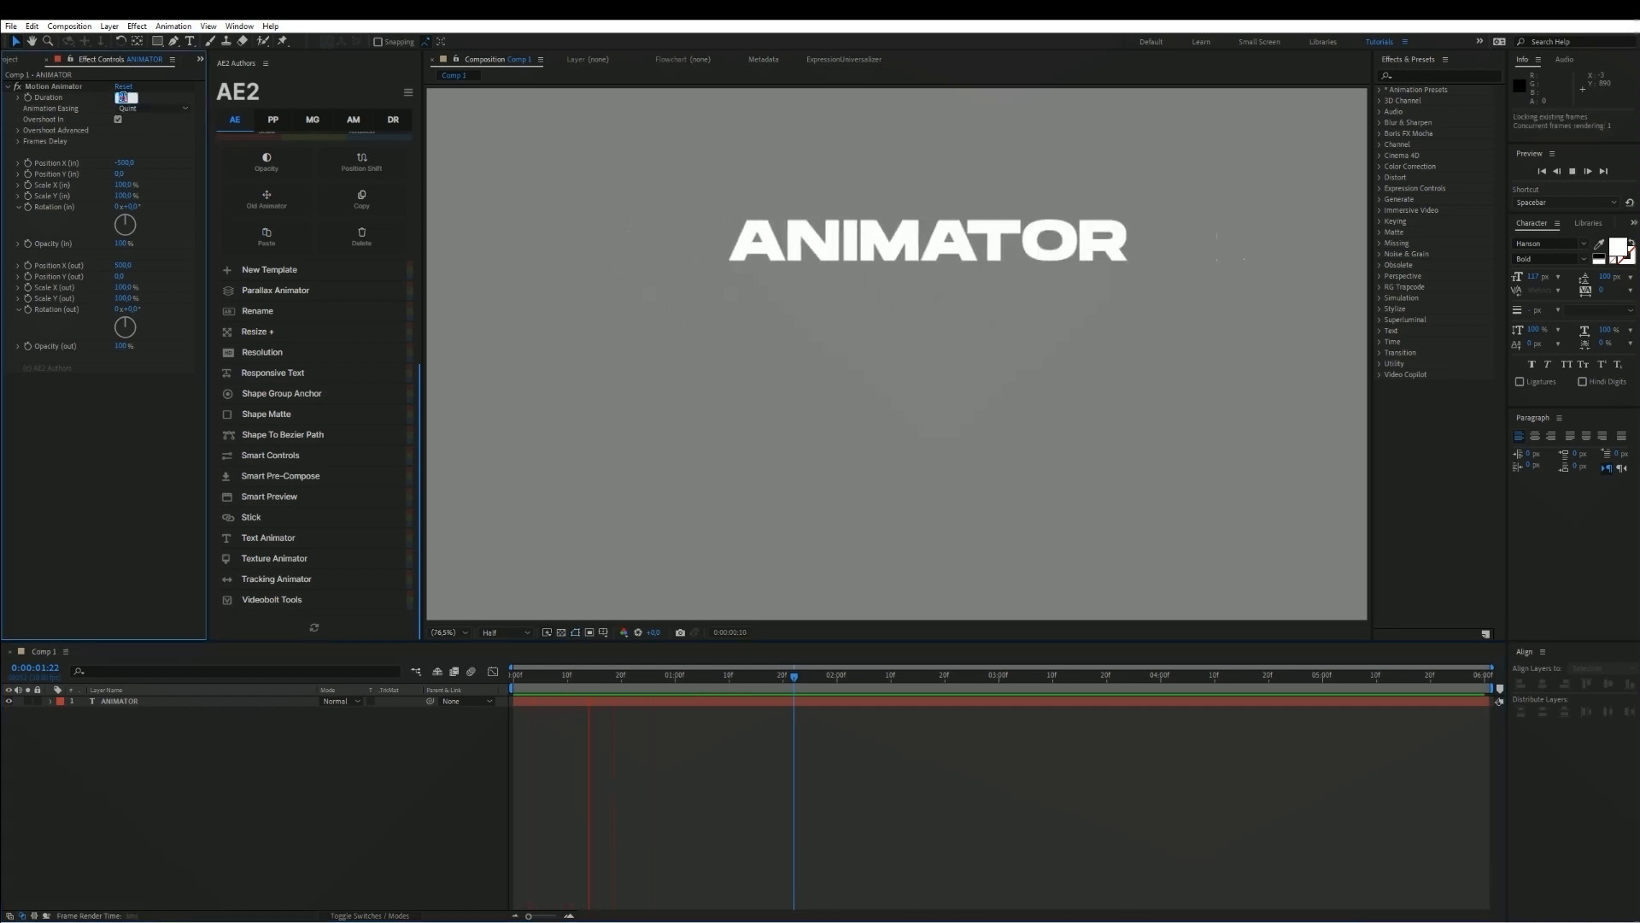
type("0,3")
left_click(658, 756)
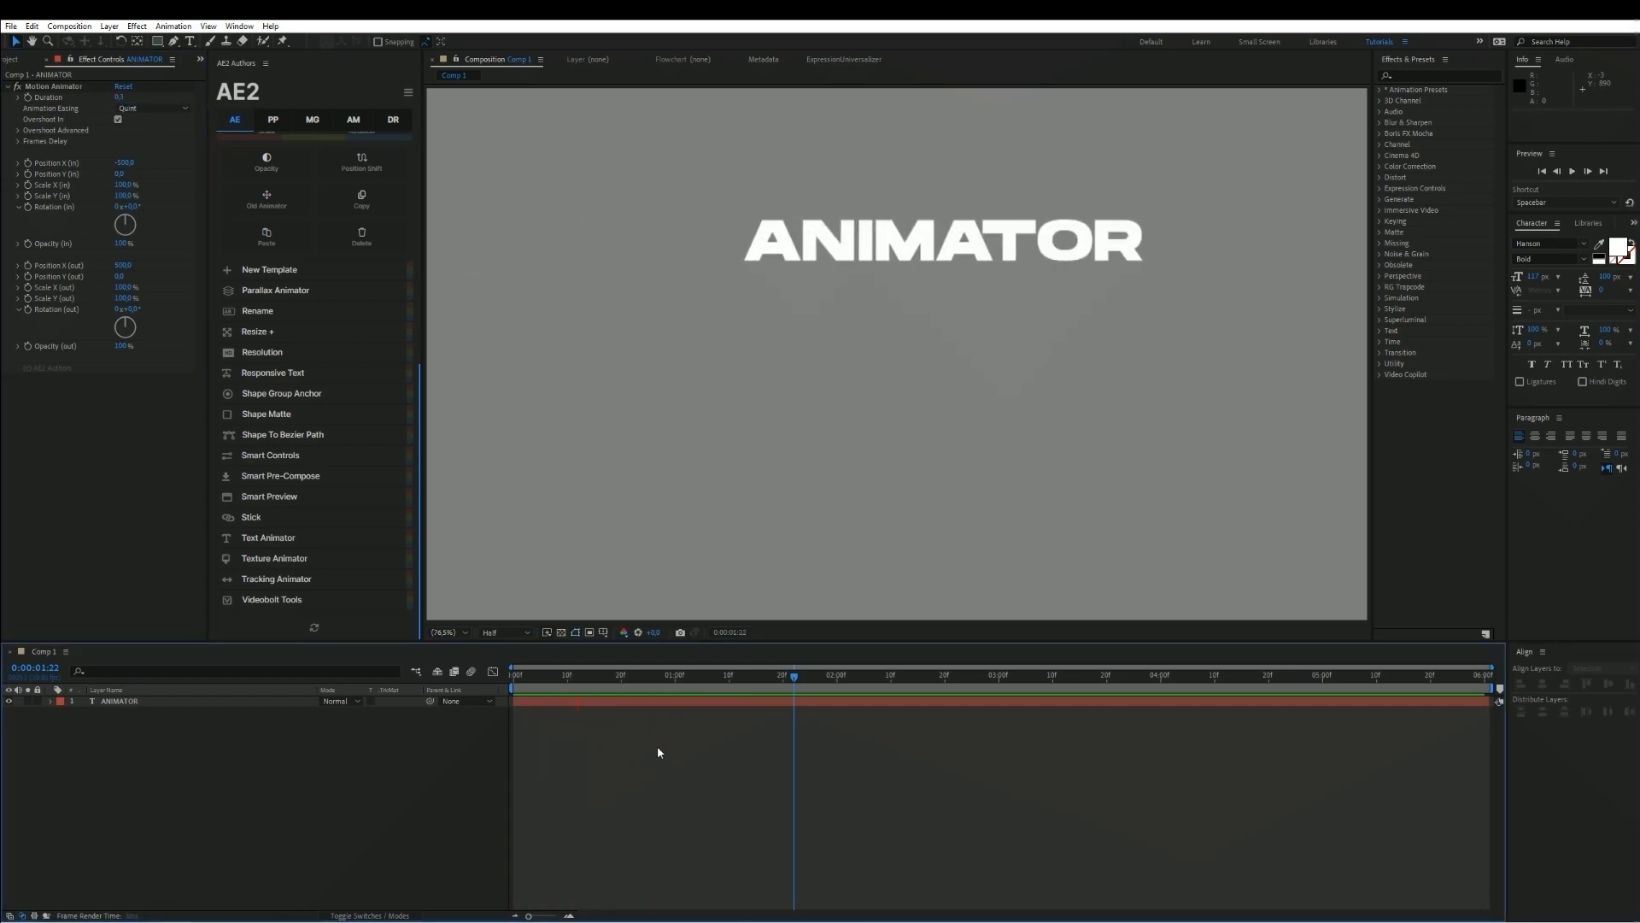
key("space")
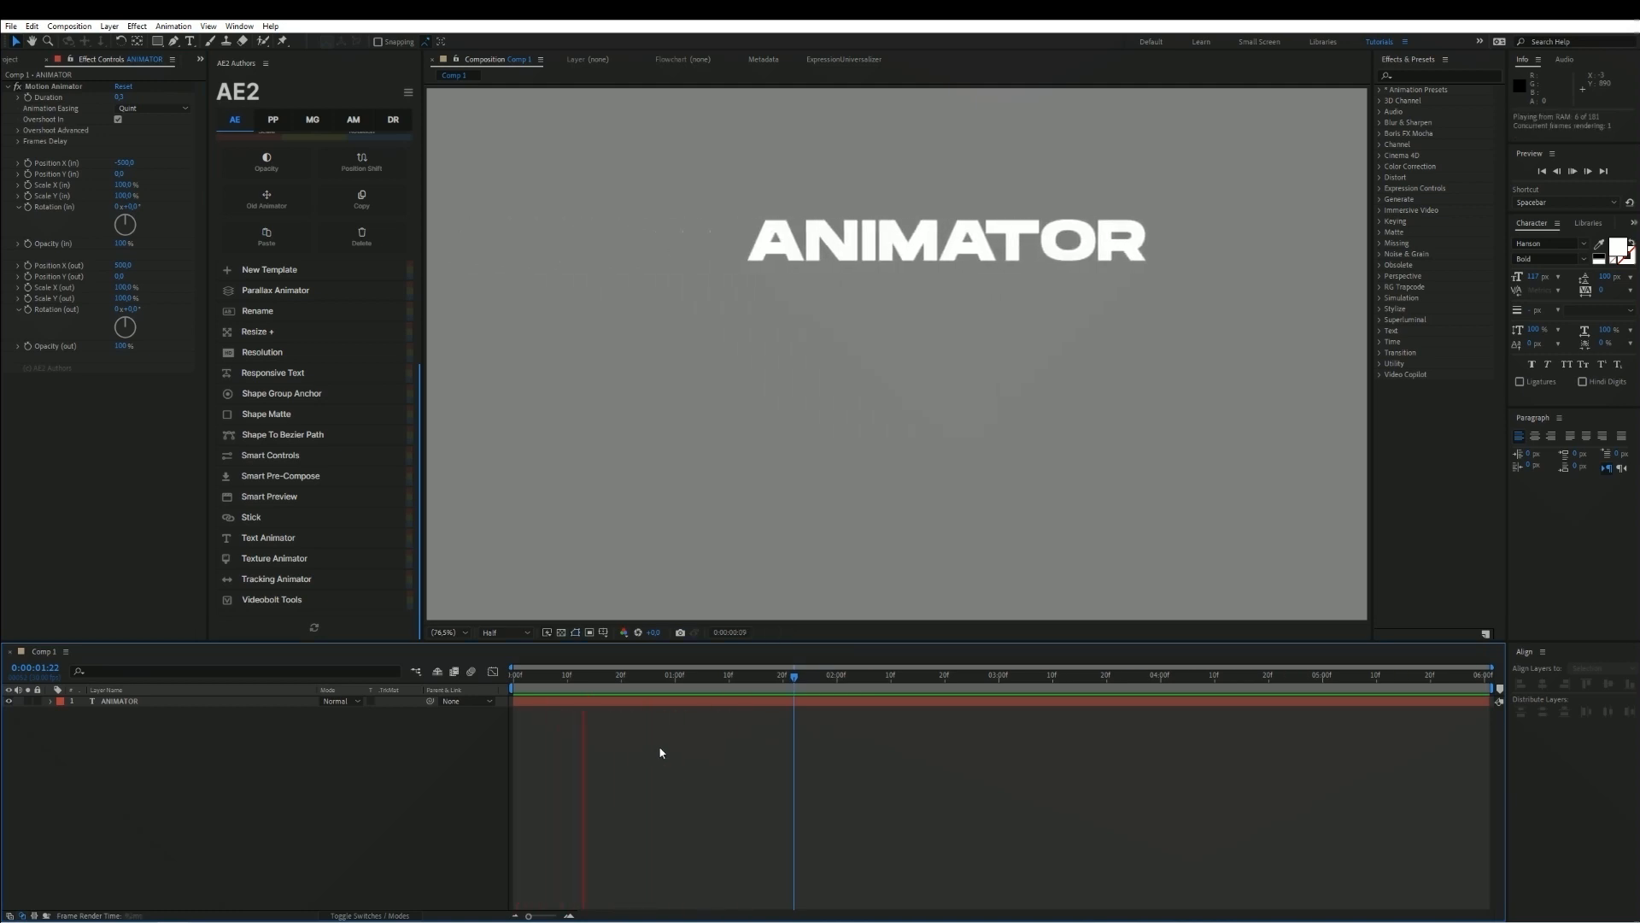
key("space")
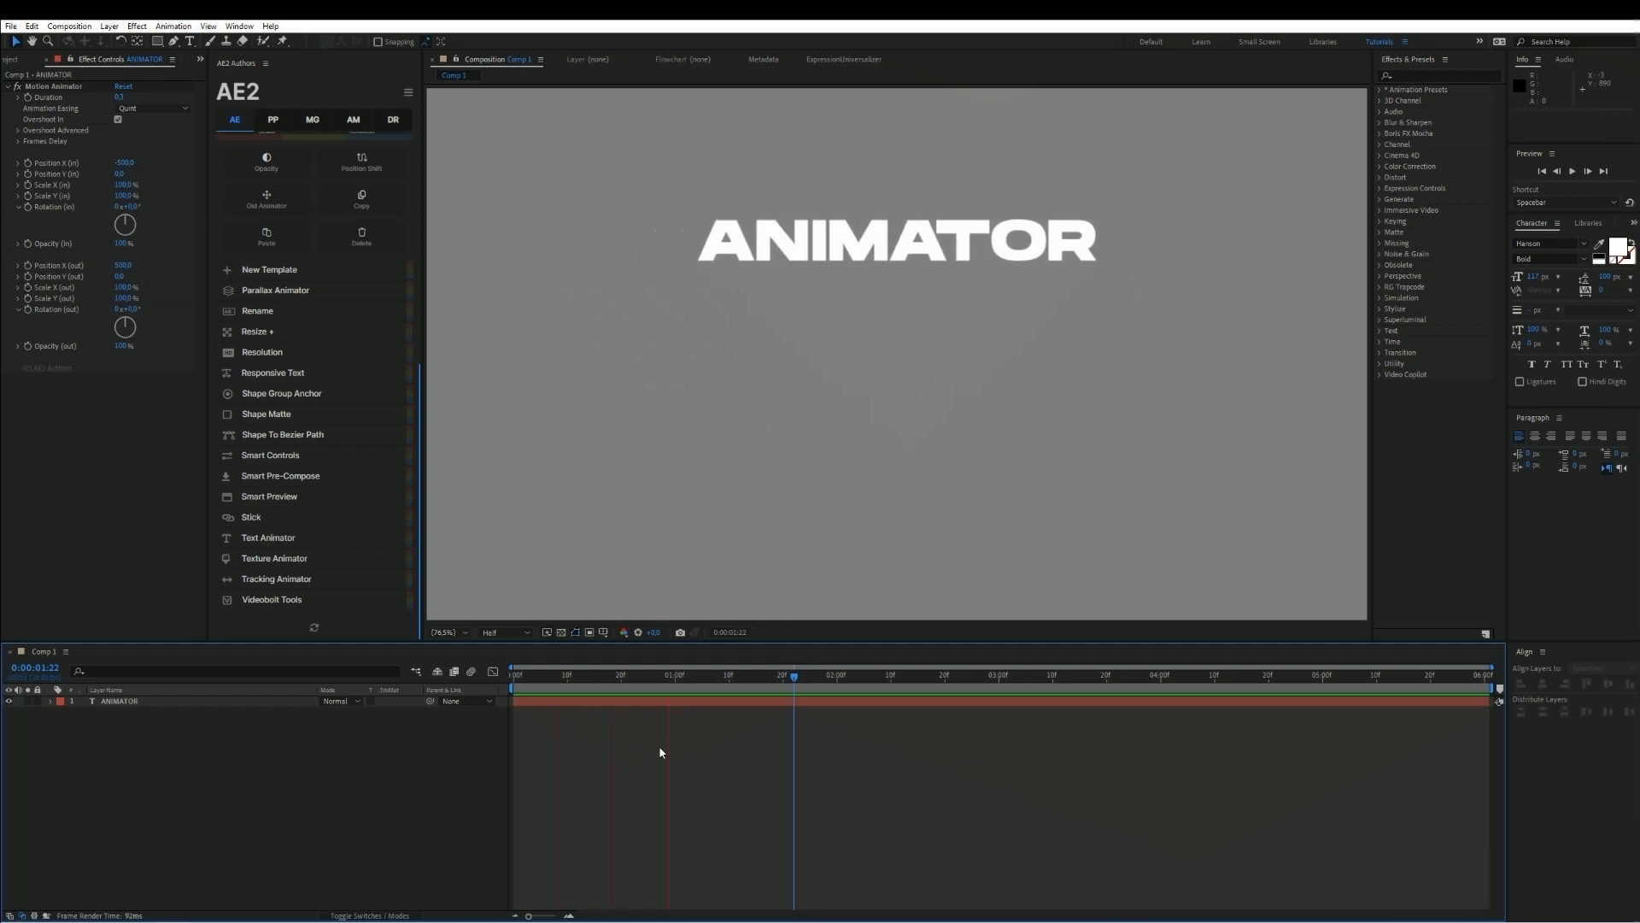
Show the motion animator's Frames Delay settings, turn off Overshoot In and lengthen the Duration again
left_click(17, 143)
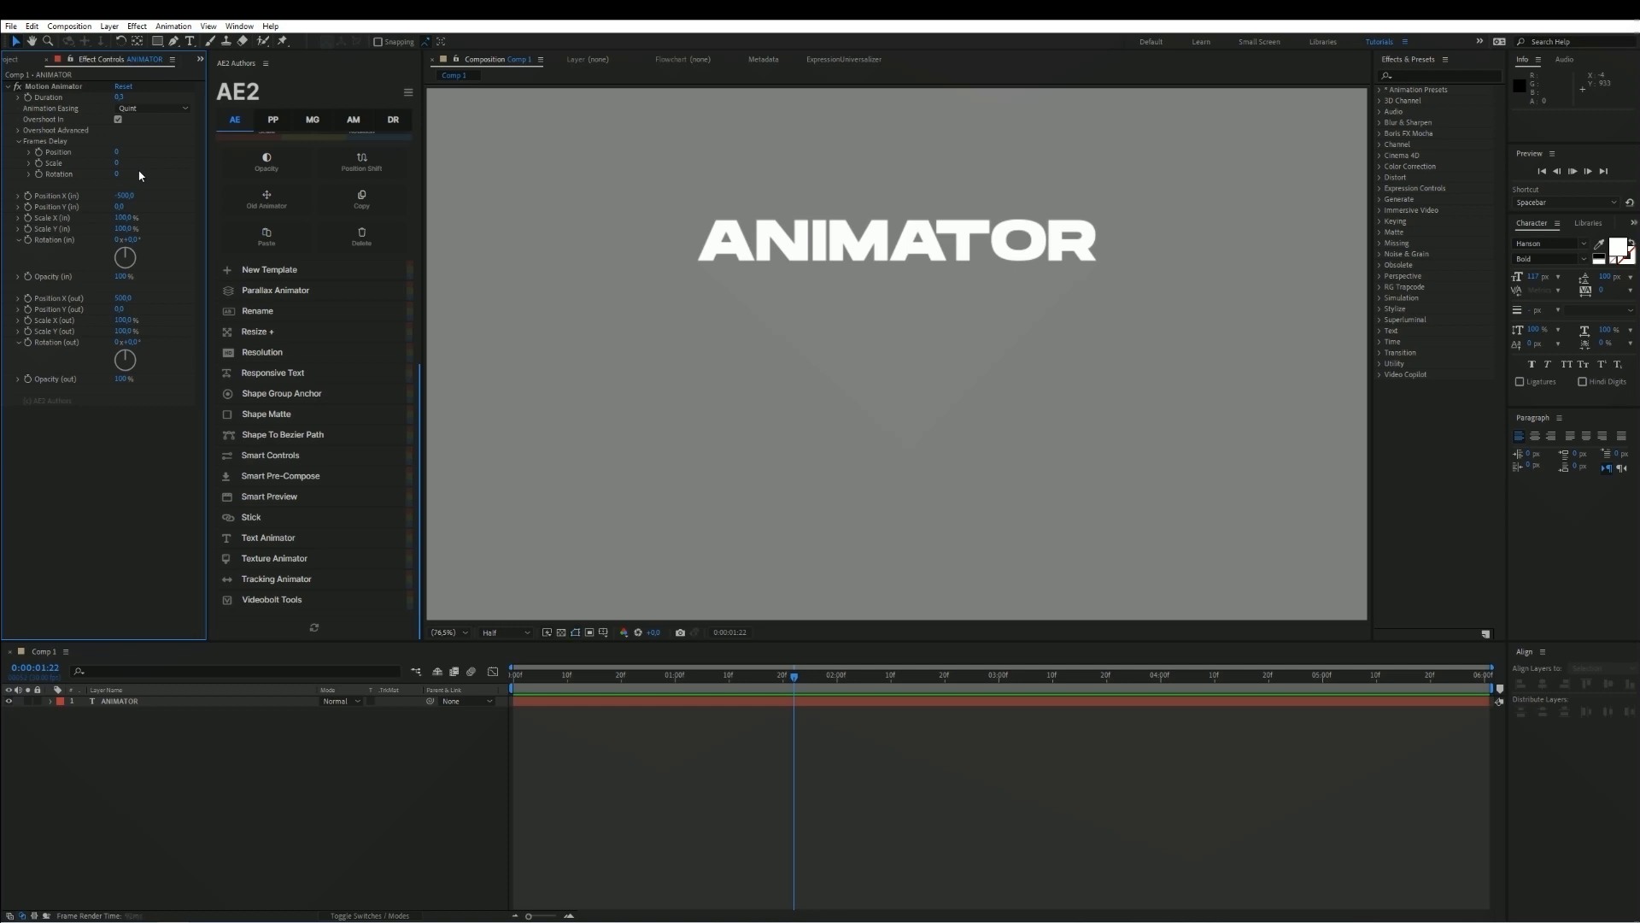
left_click(117, 121)
left_click(118, 119)
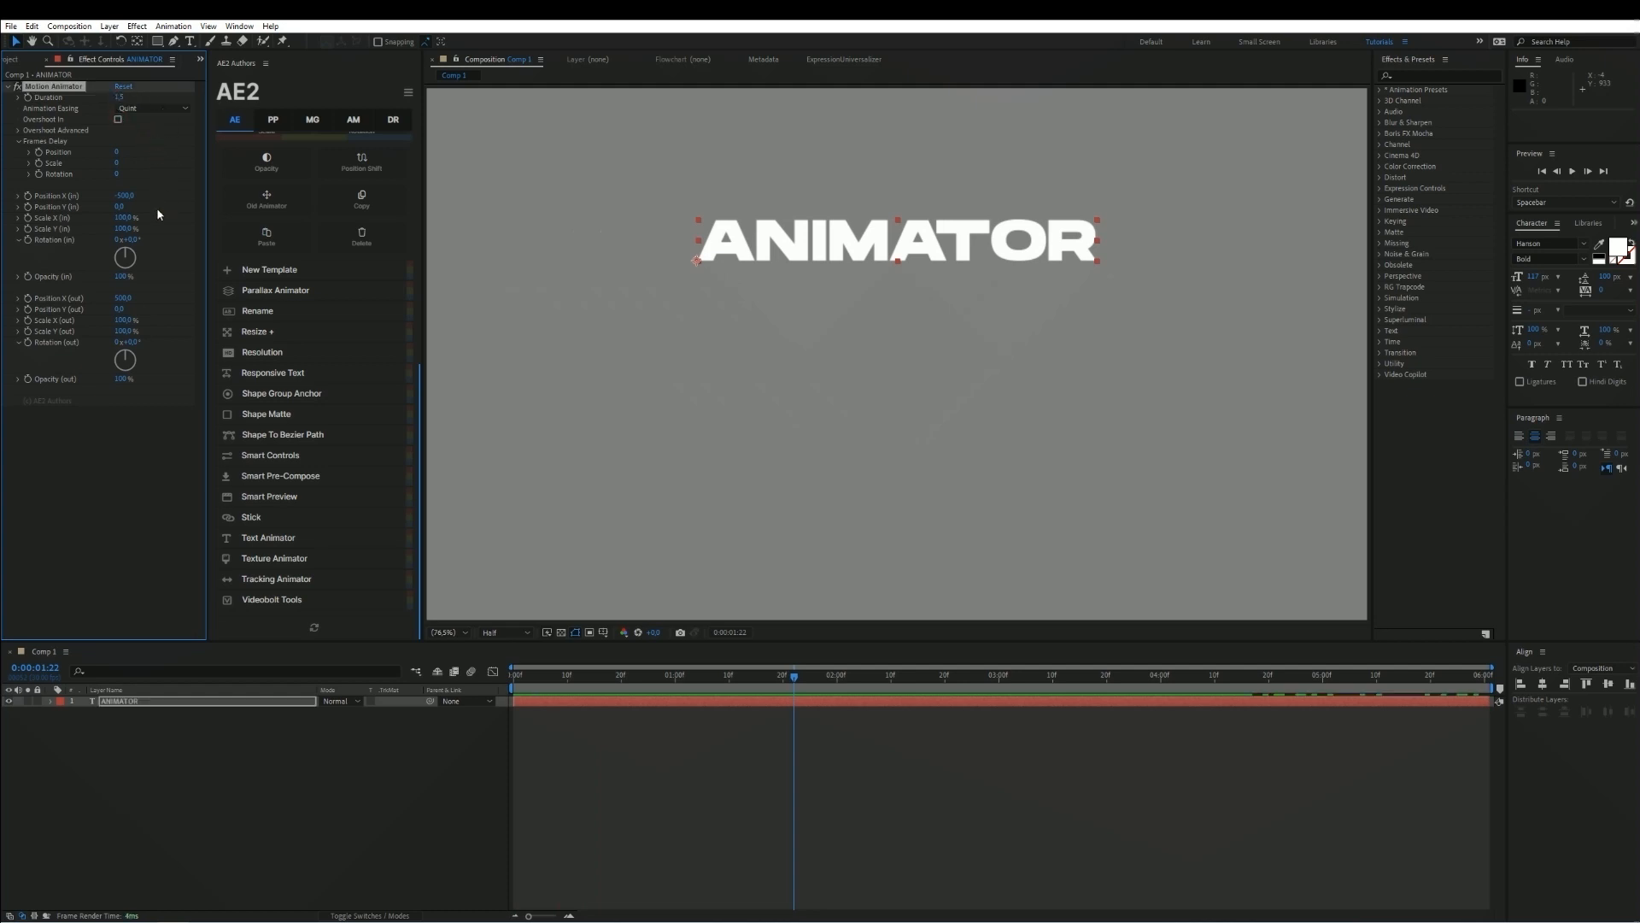
Set Scale X and Scale Y (in) to 0% with a Scale frames delay of 10, and preview the ANIMATOR text
left_click(130, 228)
type("0")
left_click(162, 152)
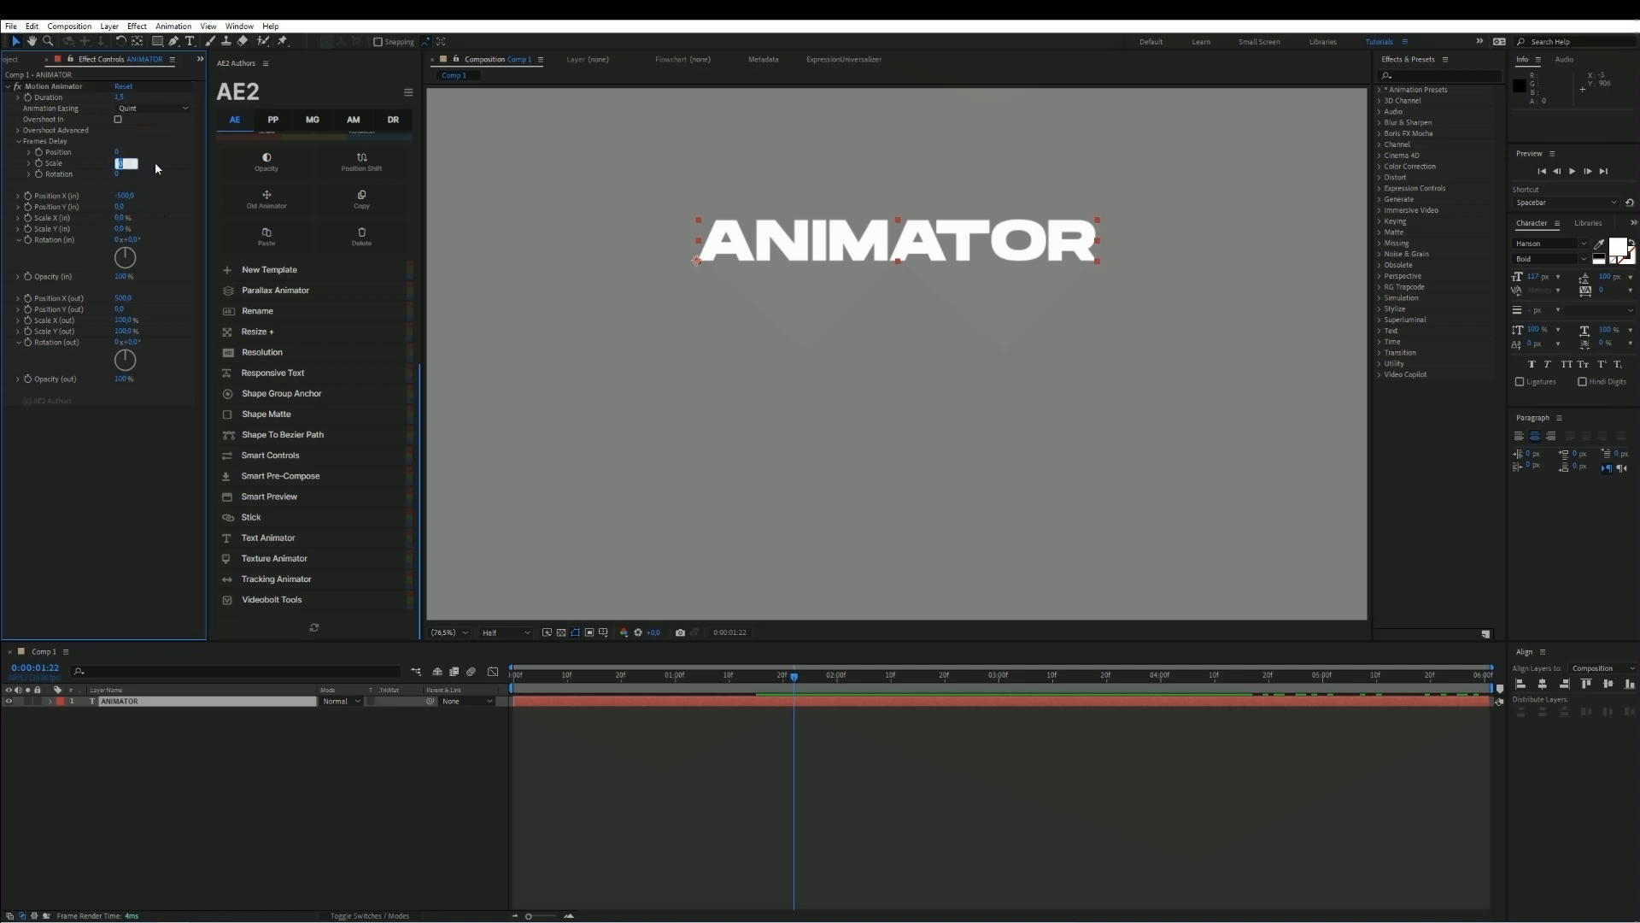
left_click(668, 781)
key("space")
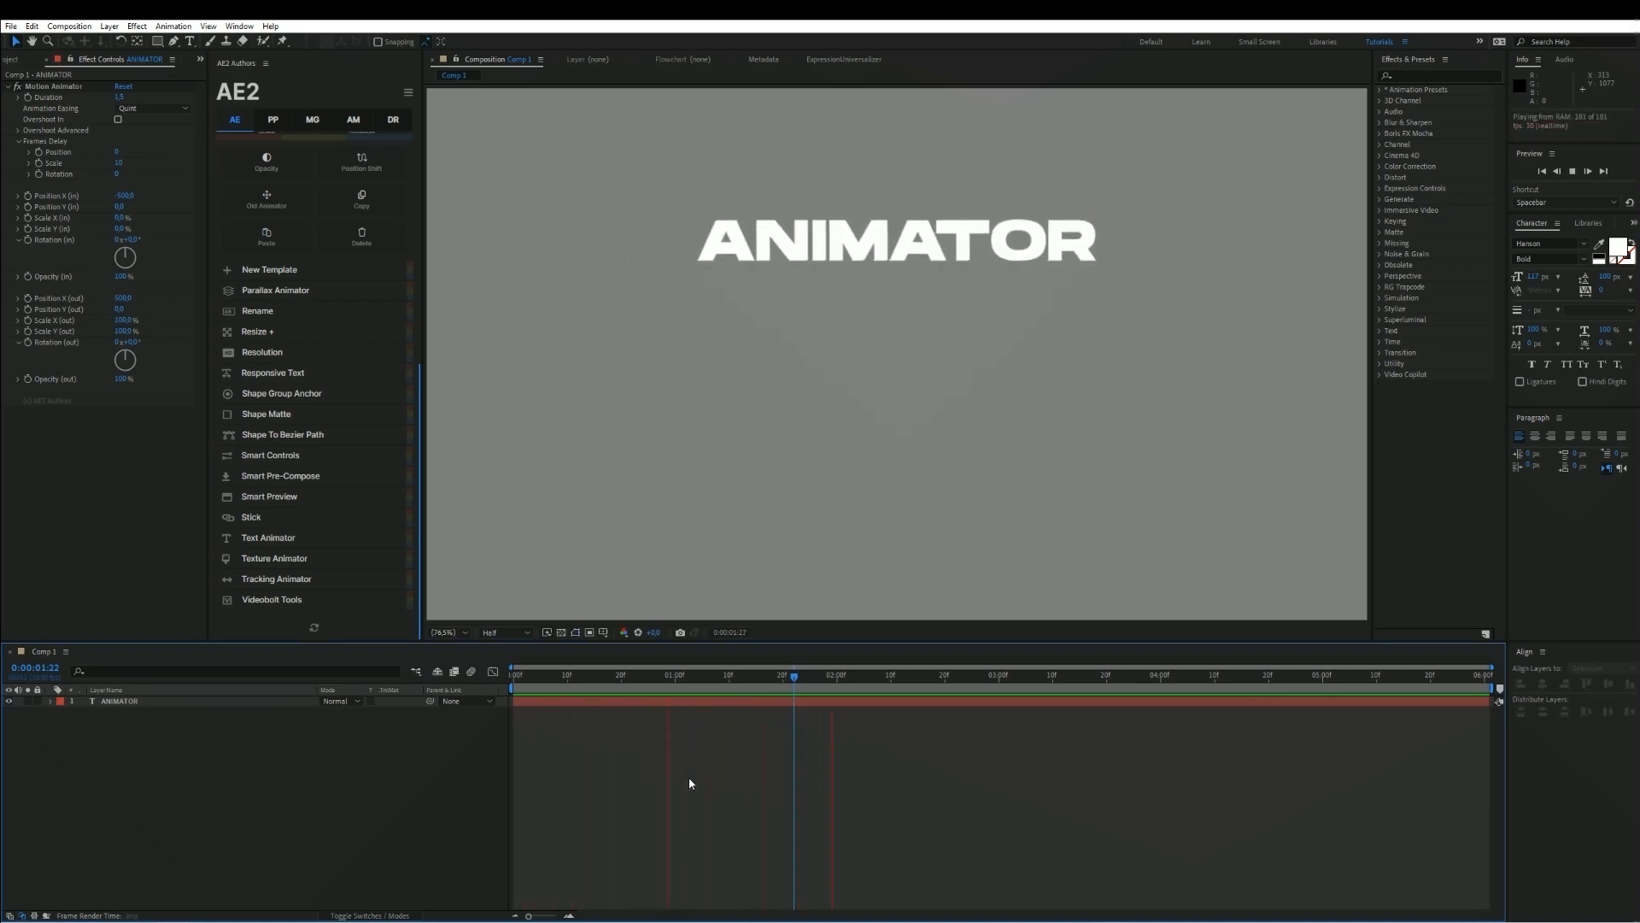
key("space")
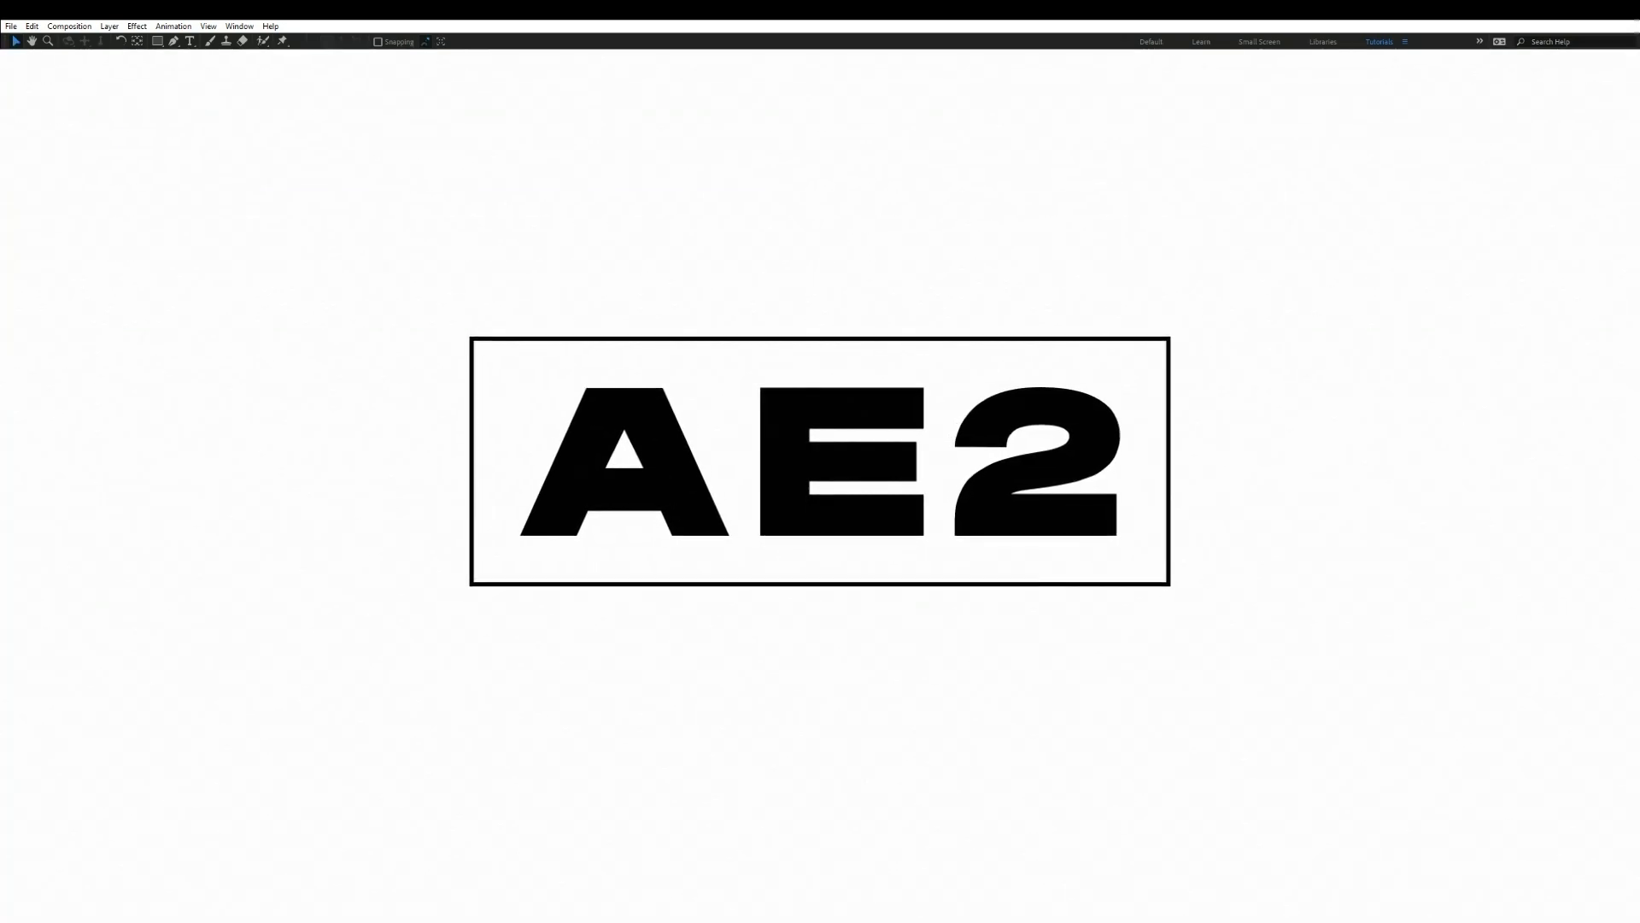